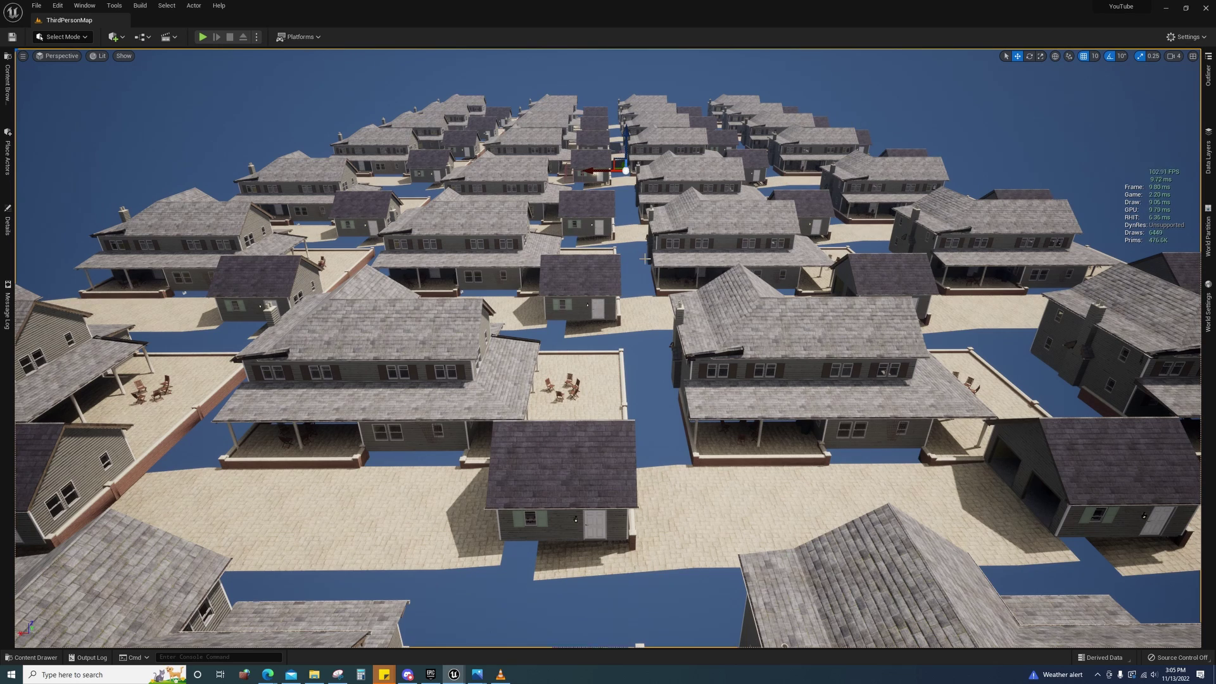
key("d")
right_click_drag(645, 258, 643, 257)
key("a")
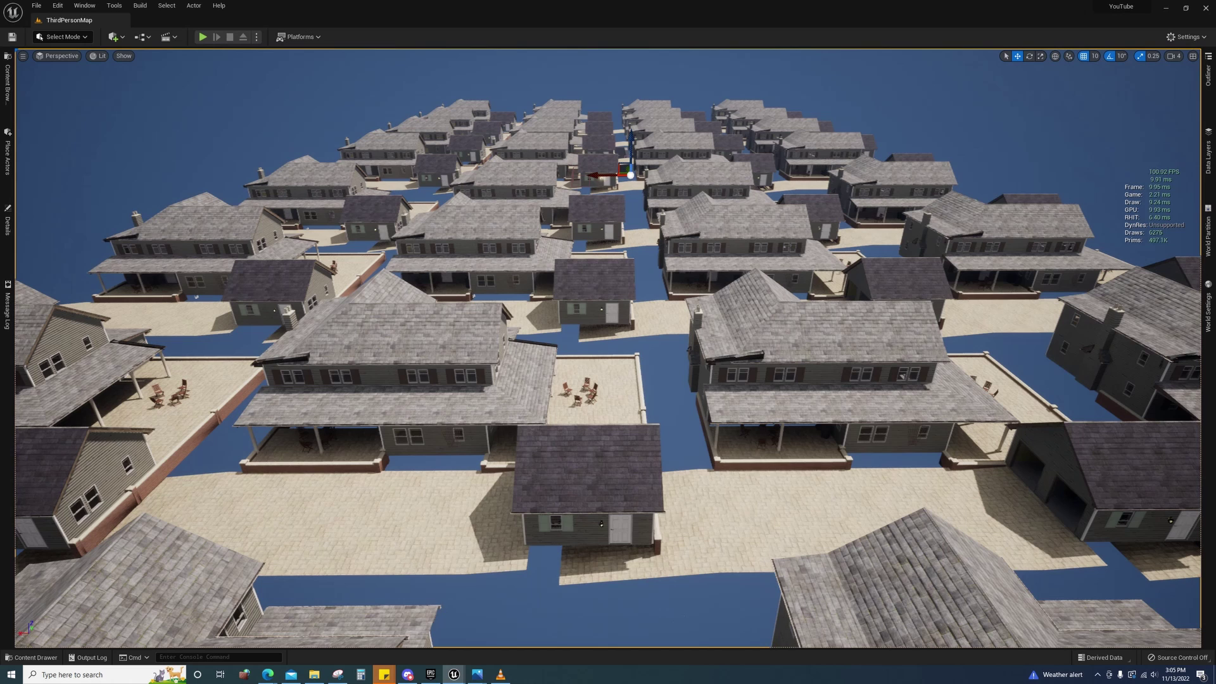
right_click_drag(517, 274, 517, 275)
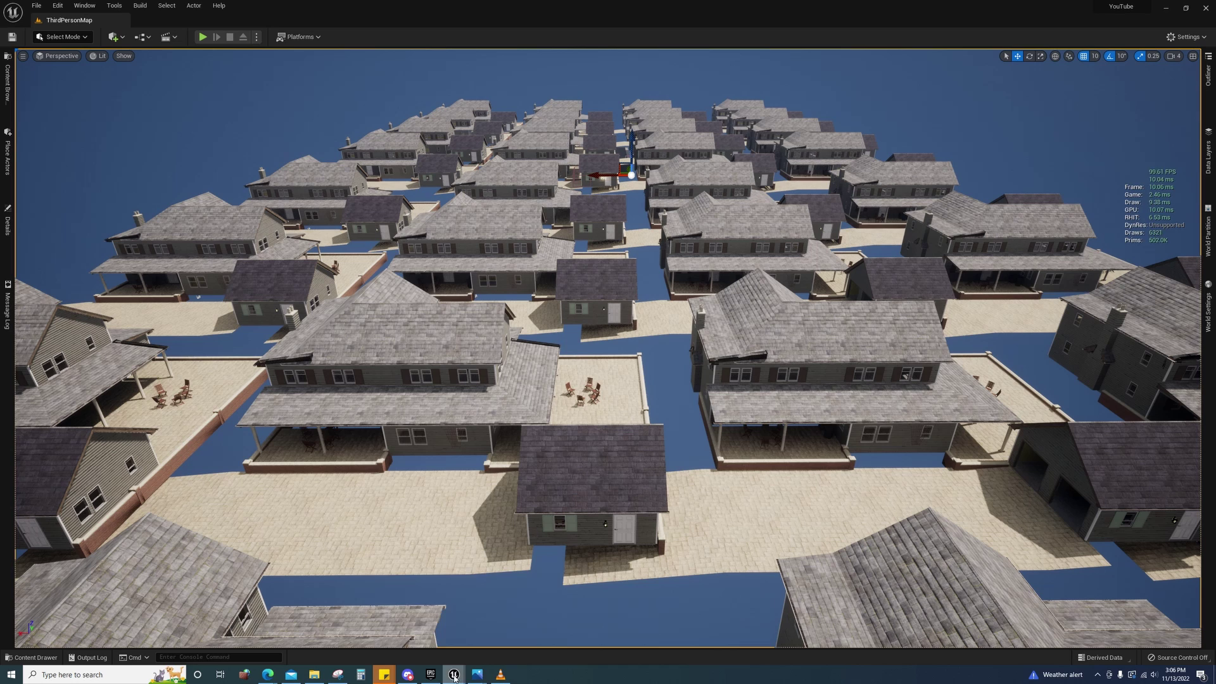
Switch to the image viewer, browse forward to the mountain town screenshot with the engine statistics, and enlarge it
mouse_move(476, 674)
left_click(524, 617)
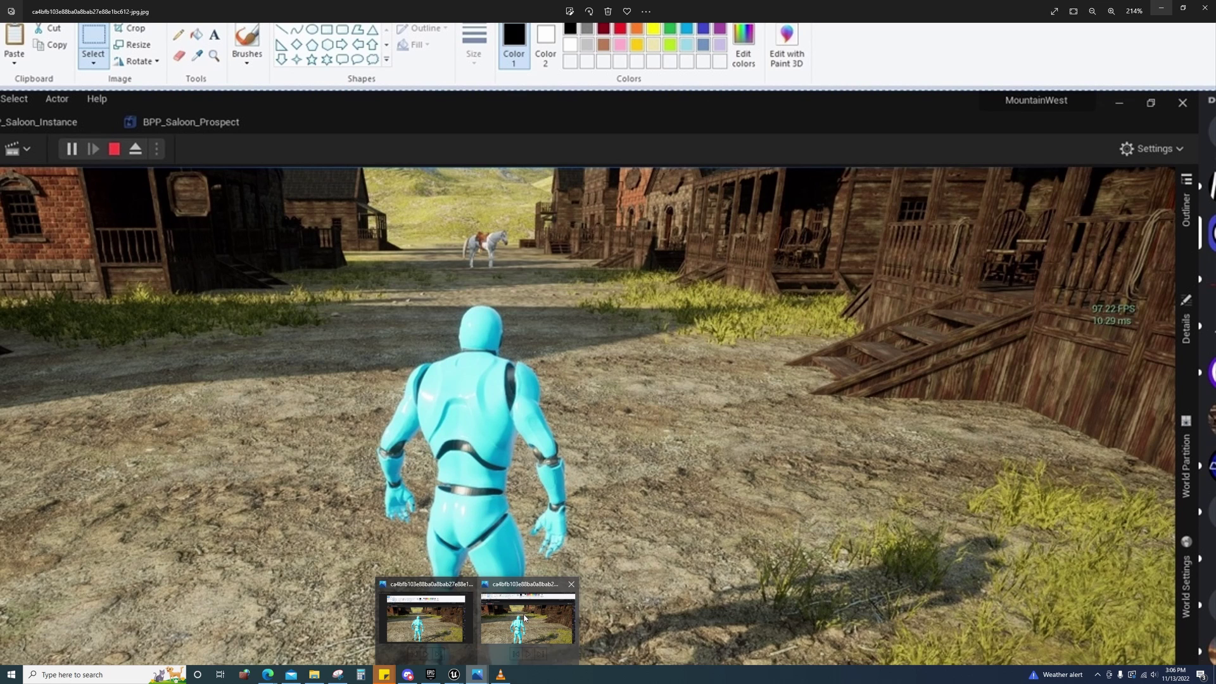
left_click(1205, 351)
left_click(1203, 345)
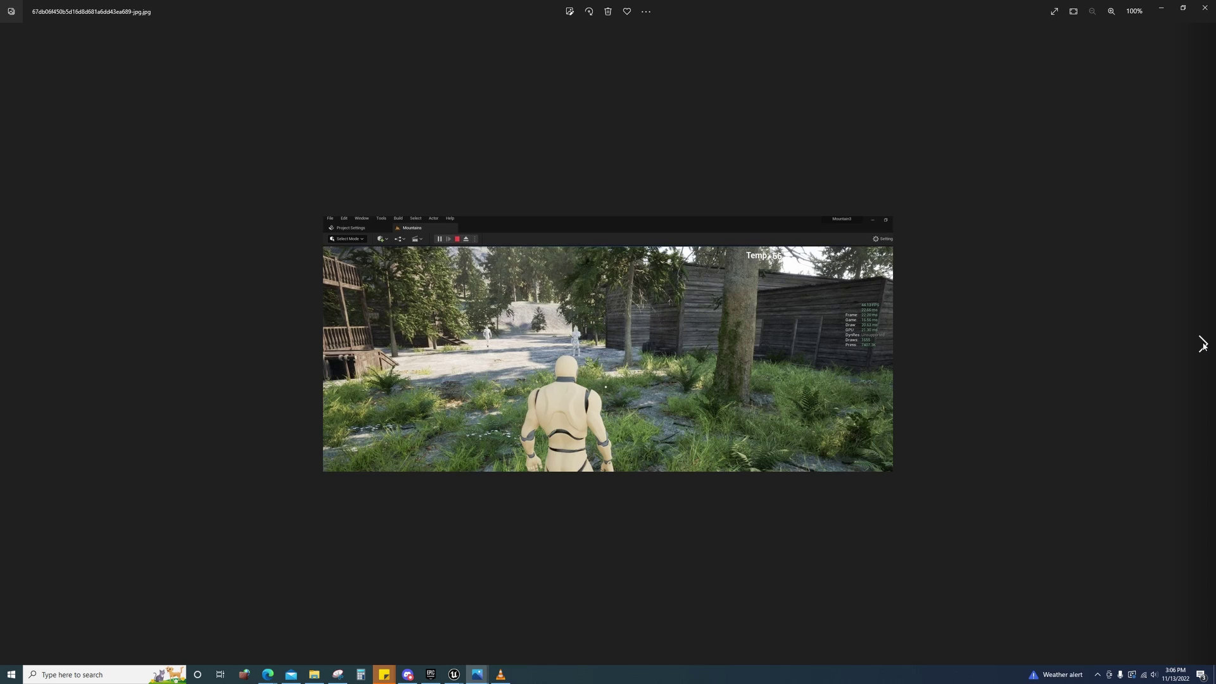
left_click(1203, 346)
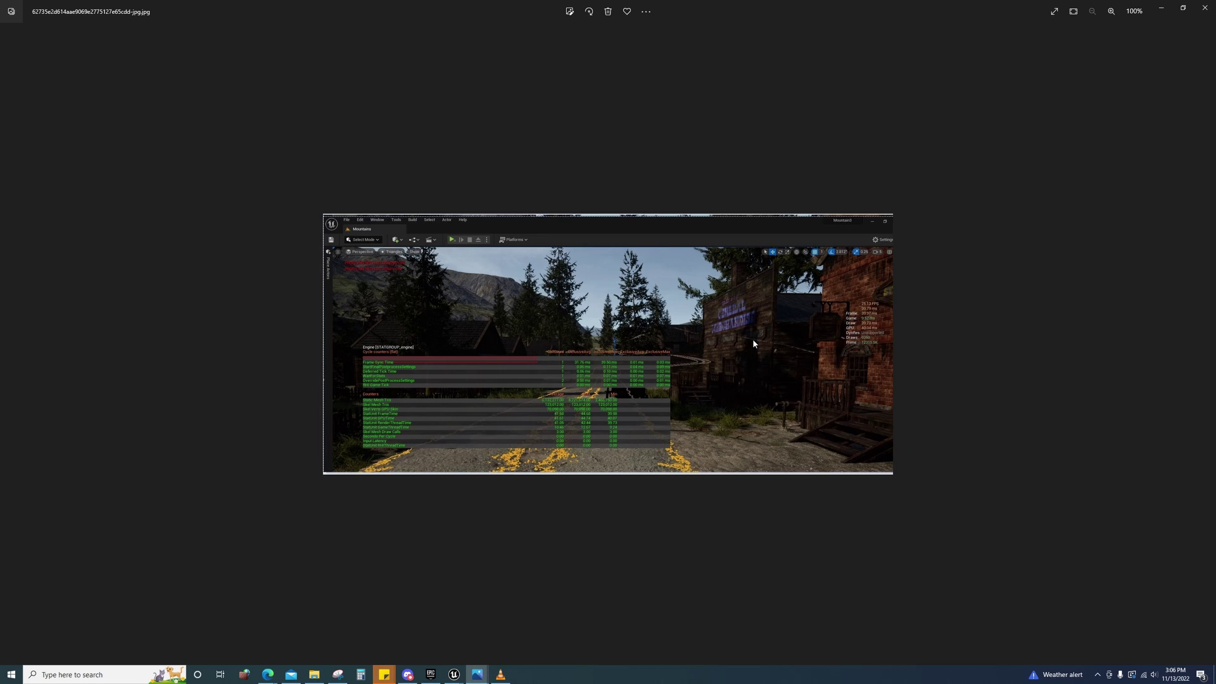
scroll(753, 343, "up", 5, "ctrl")
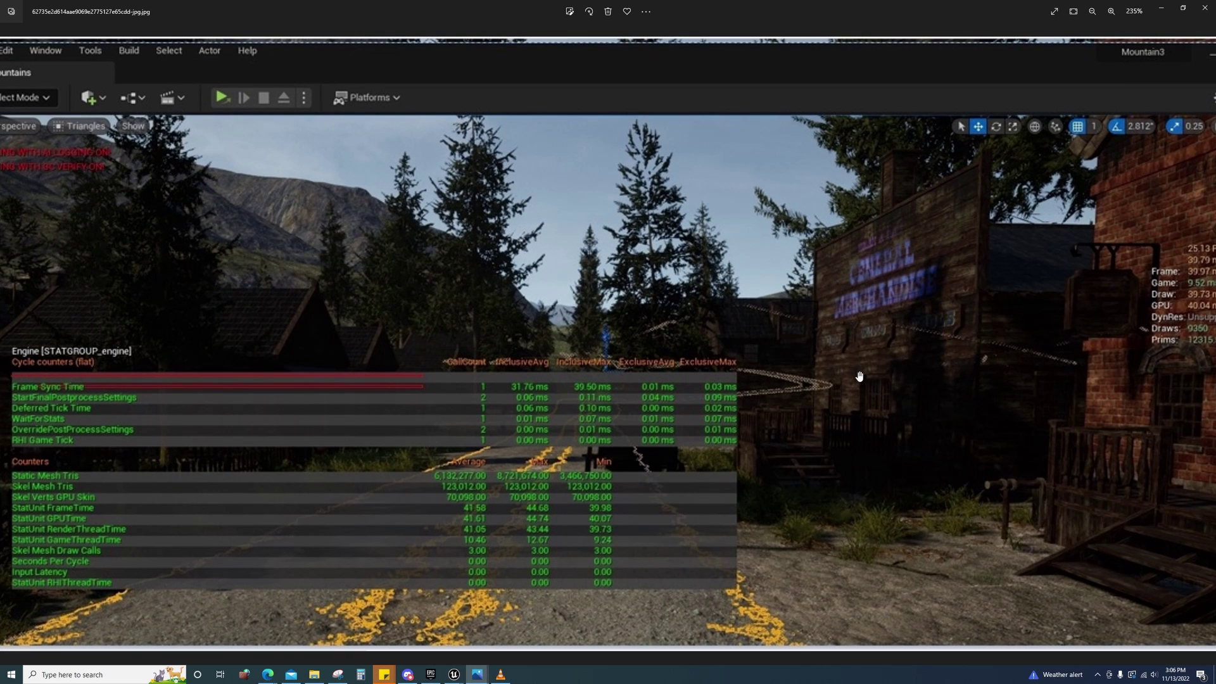
scroll(979, 321, "down", 1, "ctrl")
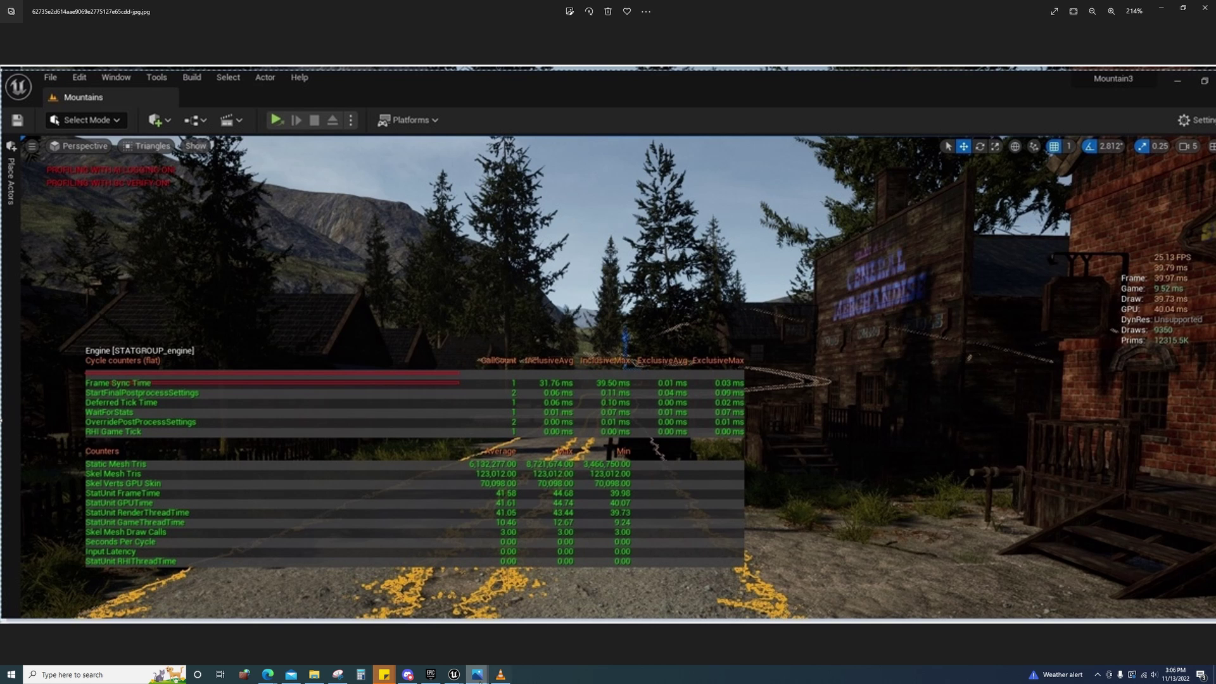
Bring up the other image viewer window with the blue mannequin in the western town and enlarge the picture
mouse_move(477, 675)
left_click(426, 611)
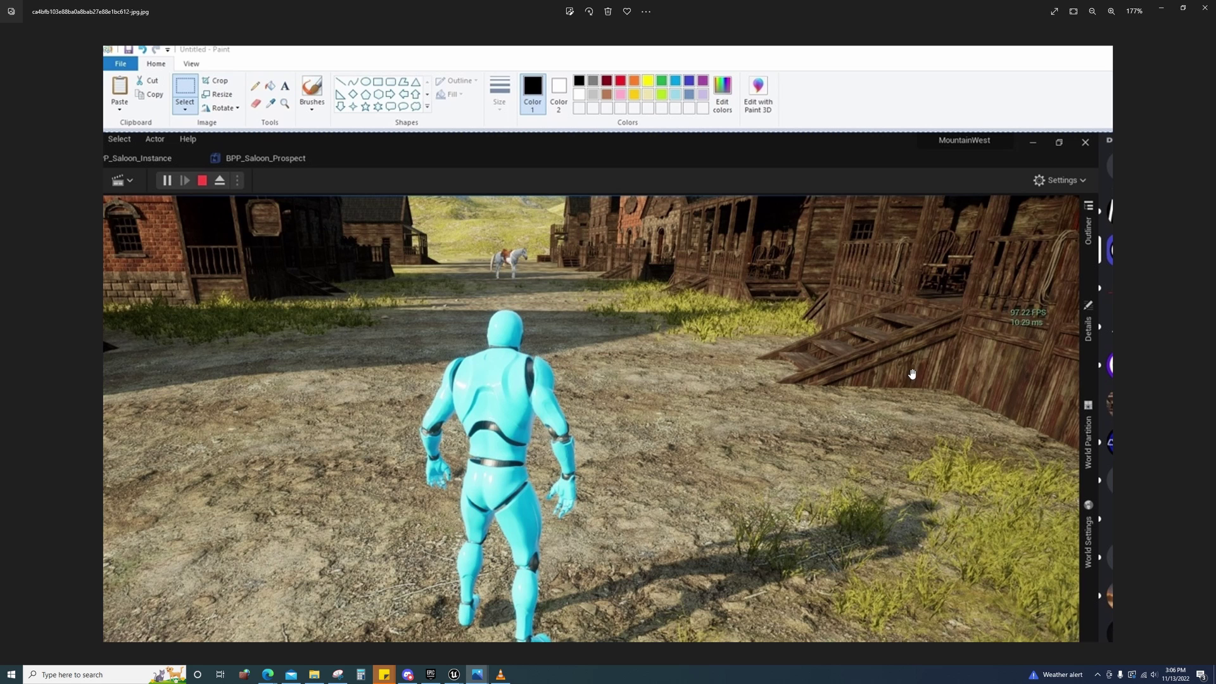
scroll(1007, 320, "up", 2)
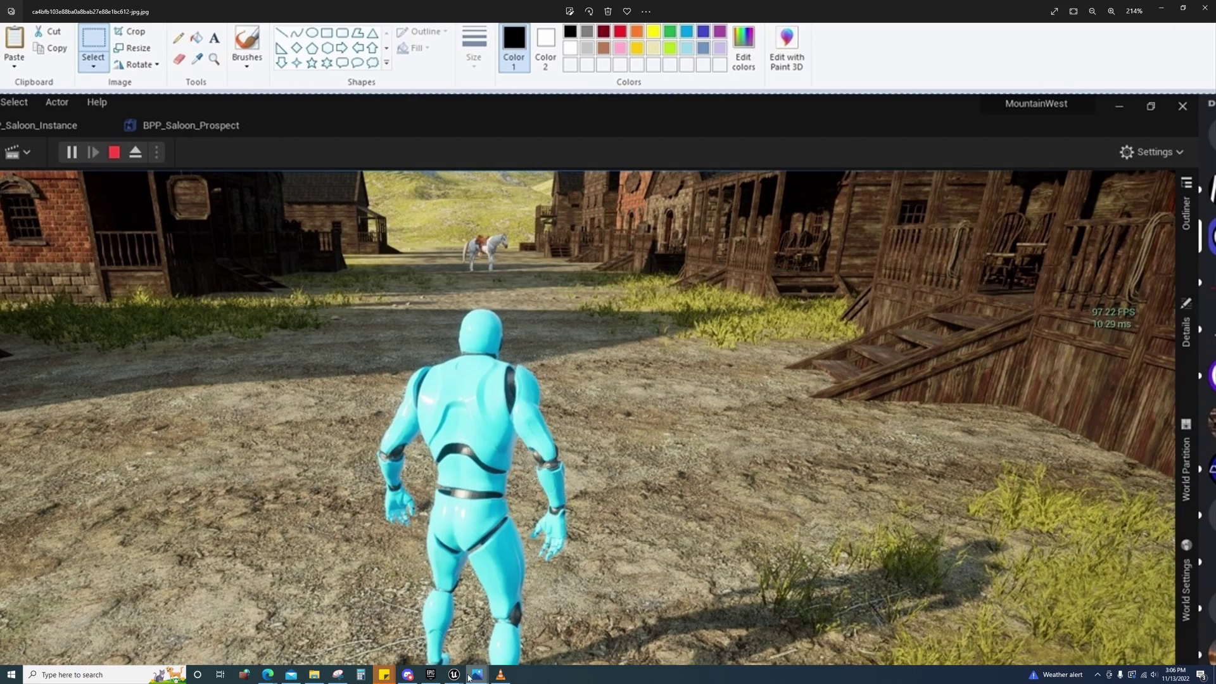
Return to the Unreal Editor level and look over the rows of houses from above
mouse_move(453, 676)
left_click(402, 636)
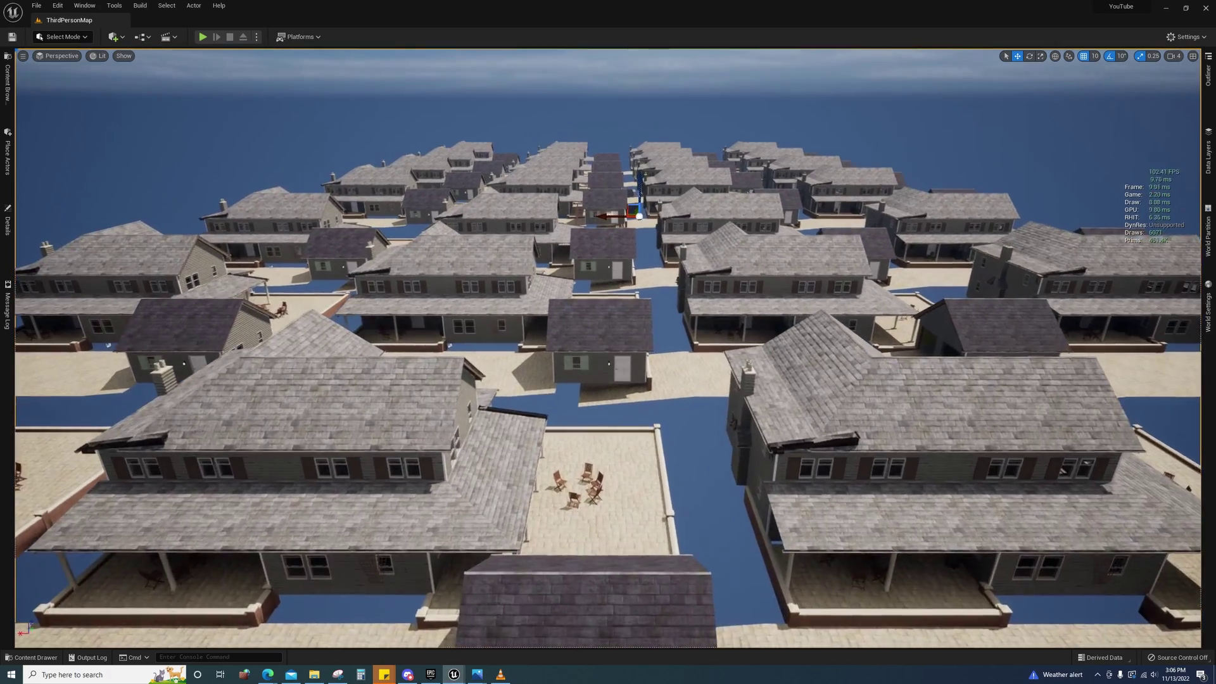
key("s")
mouse_move(608, 348)
right_mouse_down()
mouse_move(608, 329)
mouse_move(608, 352)
mouse_move(610, 341)
right_mouse_up()
key("w")
key("s")
key("w")
right_click_drag(669, 392, 669, 392)
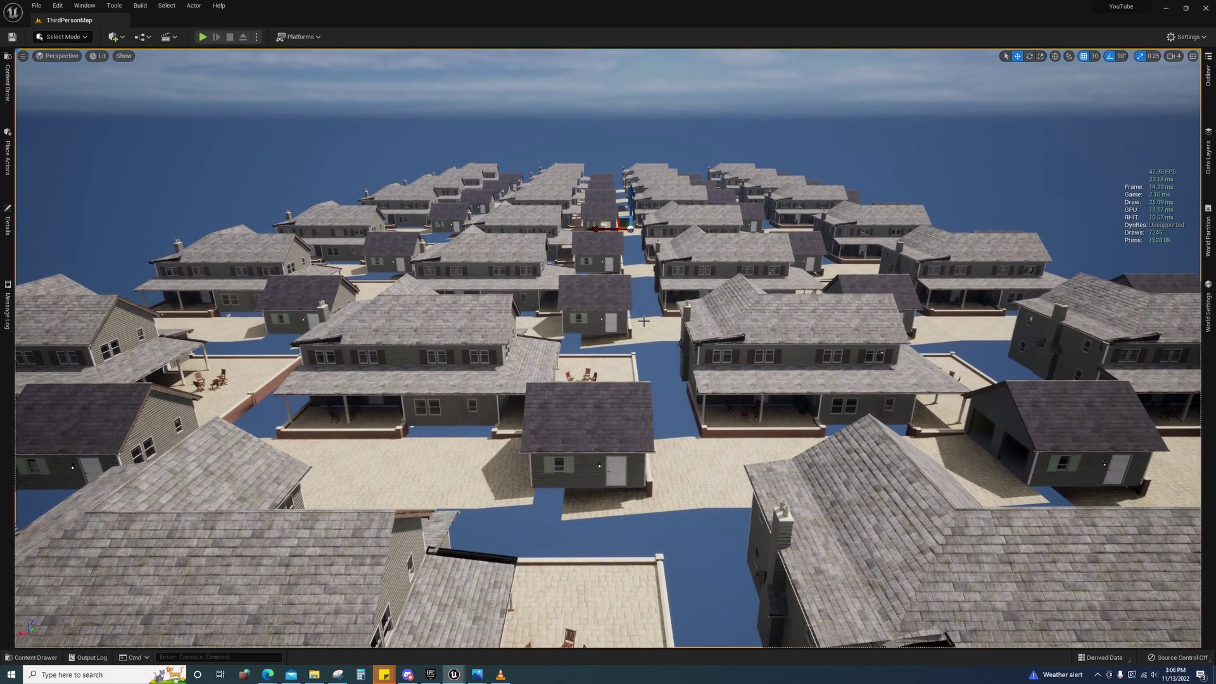
Select individual houses in the grid and examine the whole neighbourhood with its frame rate and draw call statistics
left_click(679, 273)
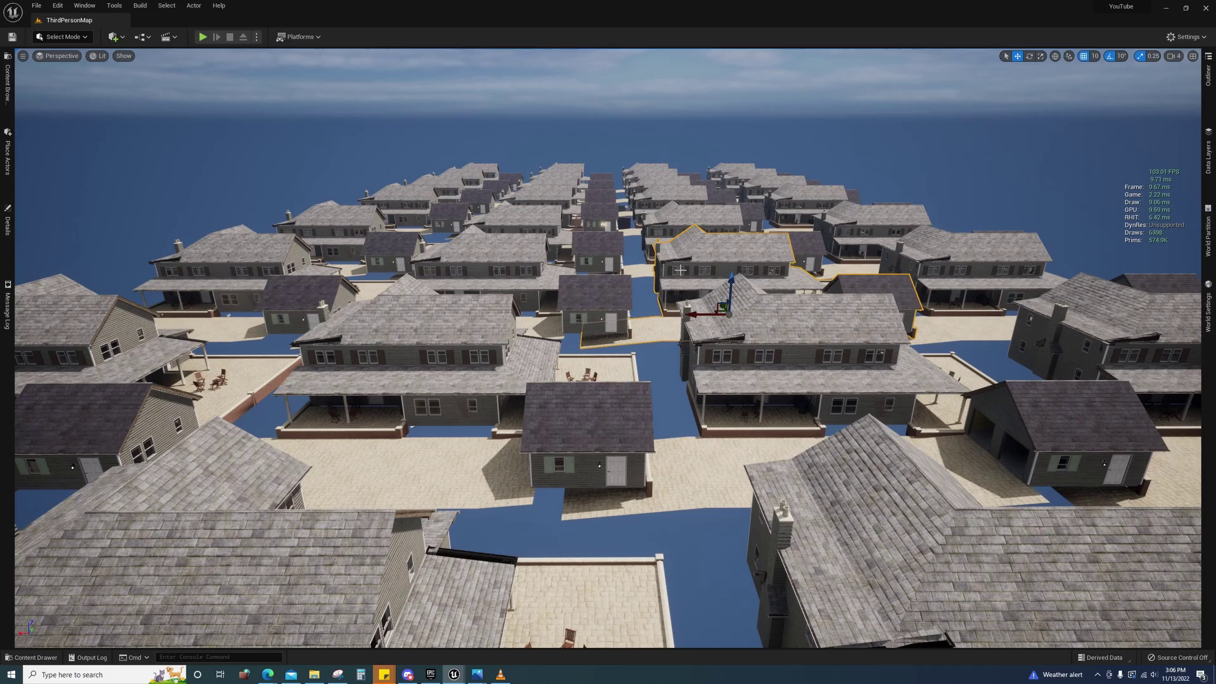
scroll(682, 274, "down", 8)
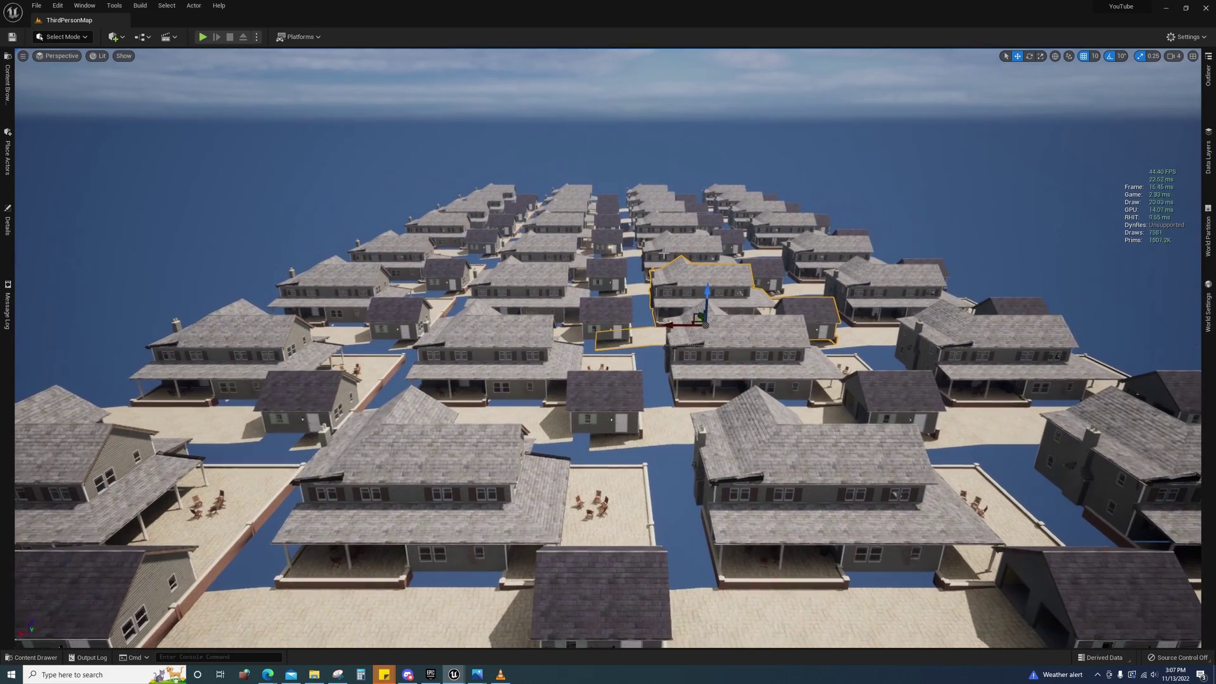
left_click(630, 166)
key("w")
right_click_drag(637, 176, 642, 170)
scroll(663, 254, "down", 4)
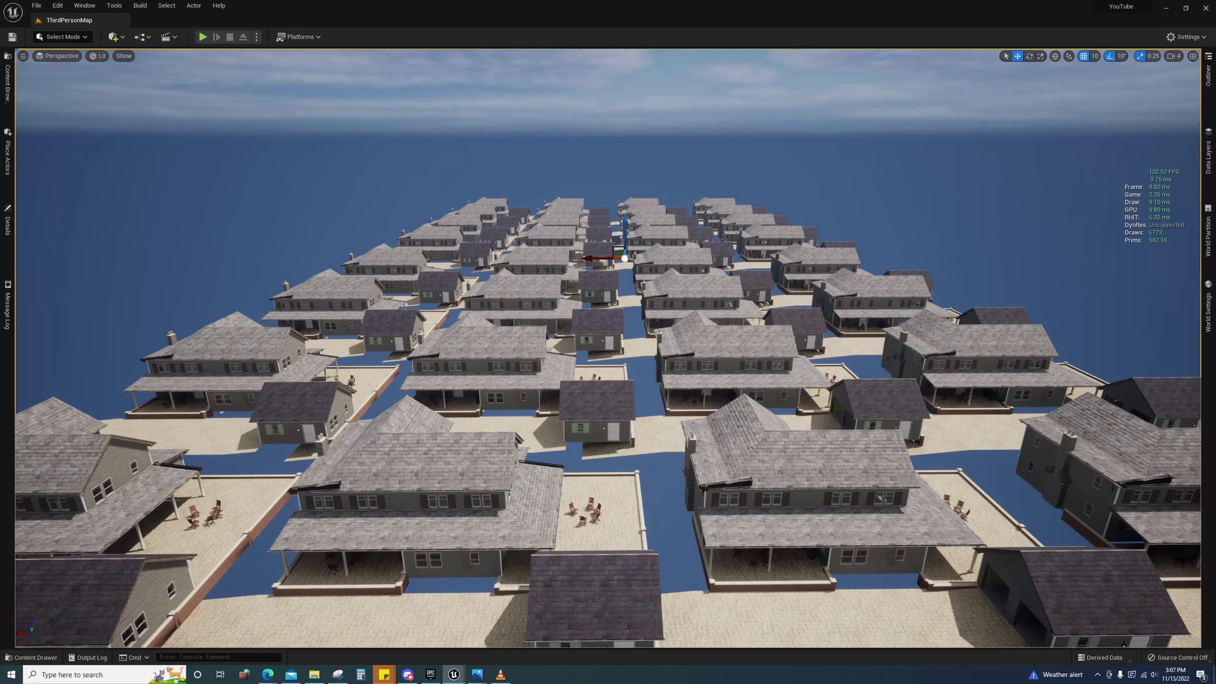
key("w")
key("s")
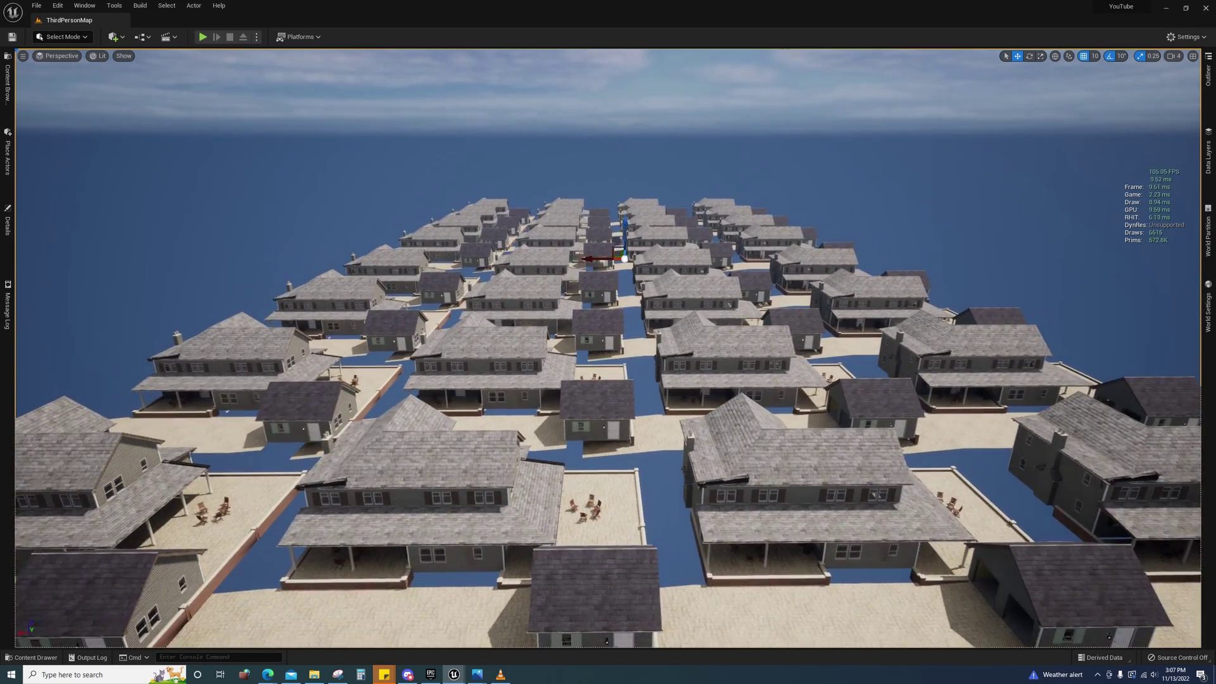
key("w")
scroll(663, 254, "down", 4)
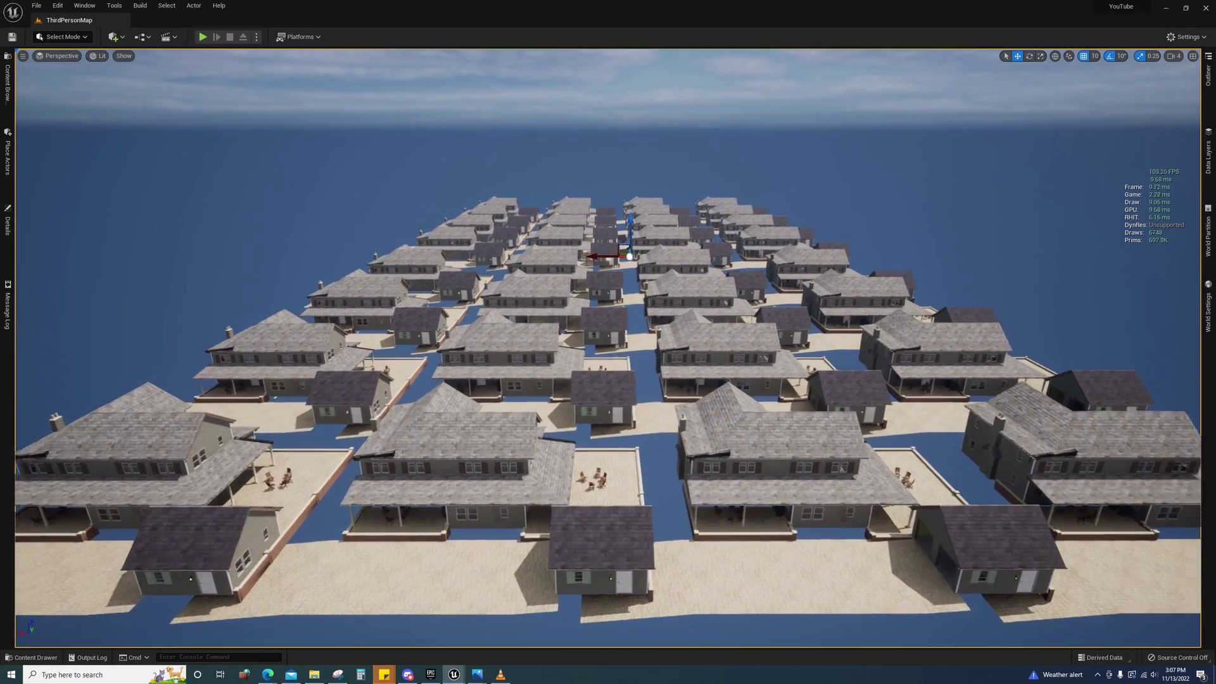
key("w")
right_click_drag(500, 194, 499, 219)
key("s")
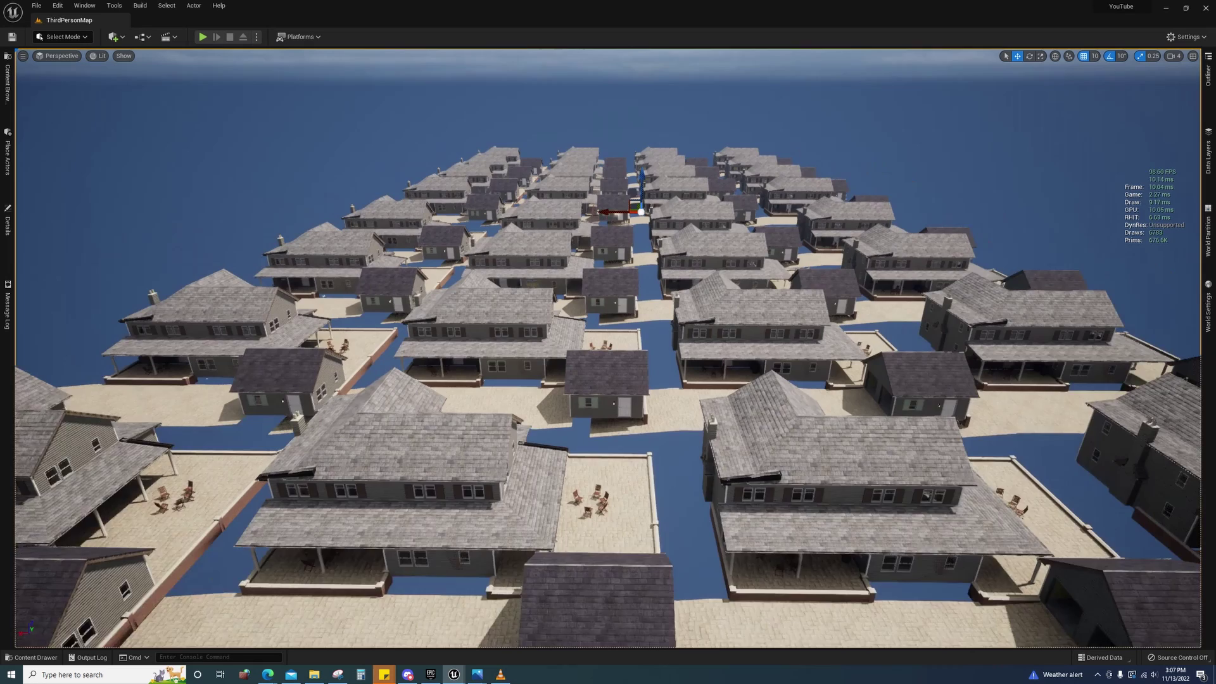
left_click(510, 171)
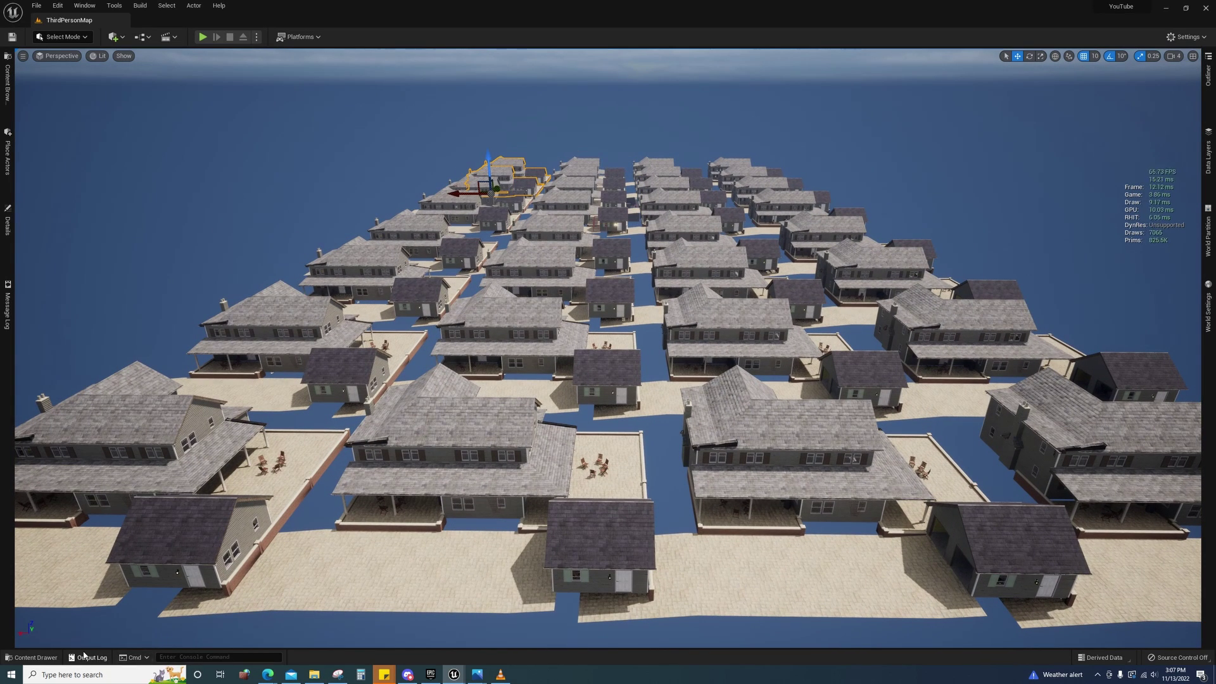
Open the ThirdPersonMap level stored in the ThirdPerson/Maps folder
left_click(47, 658)
left_click(46, 611)
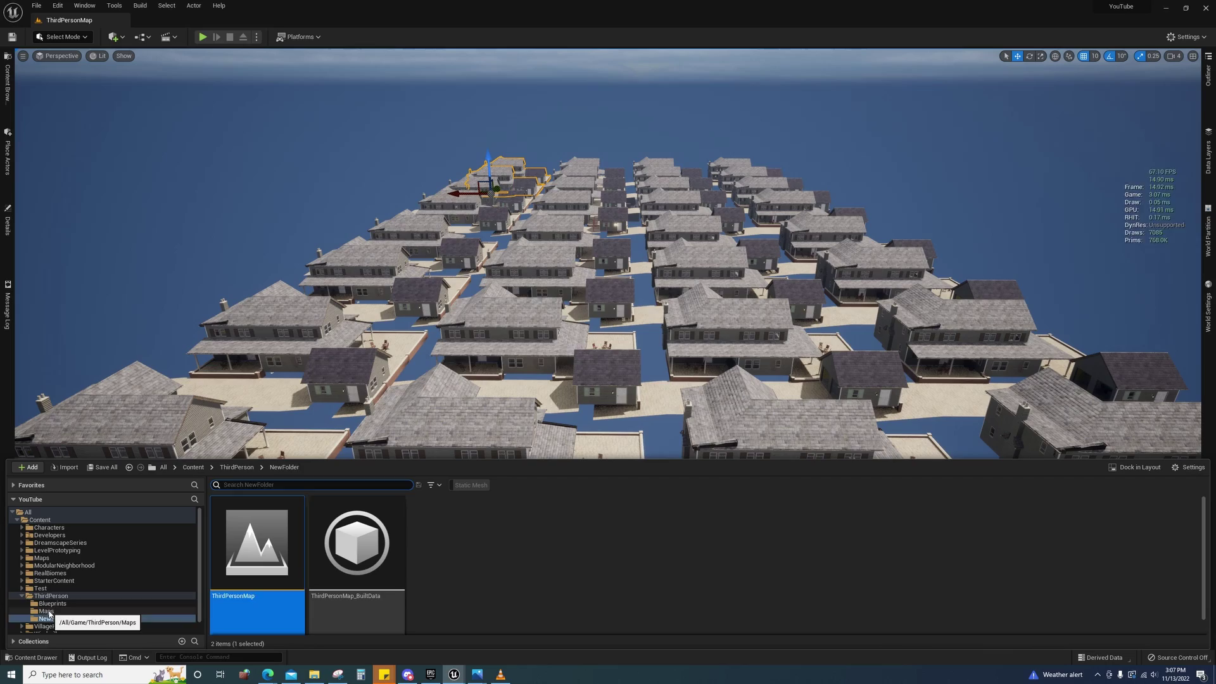
double_click(282, 567)
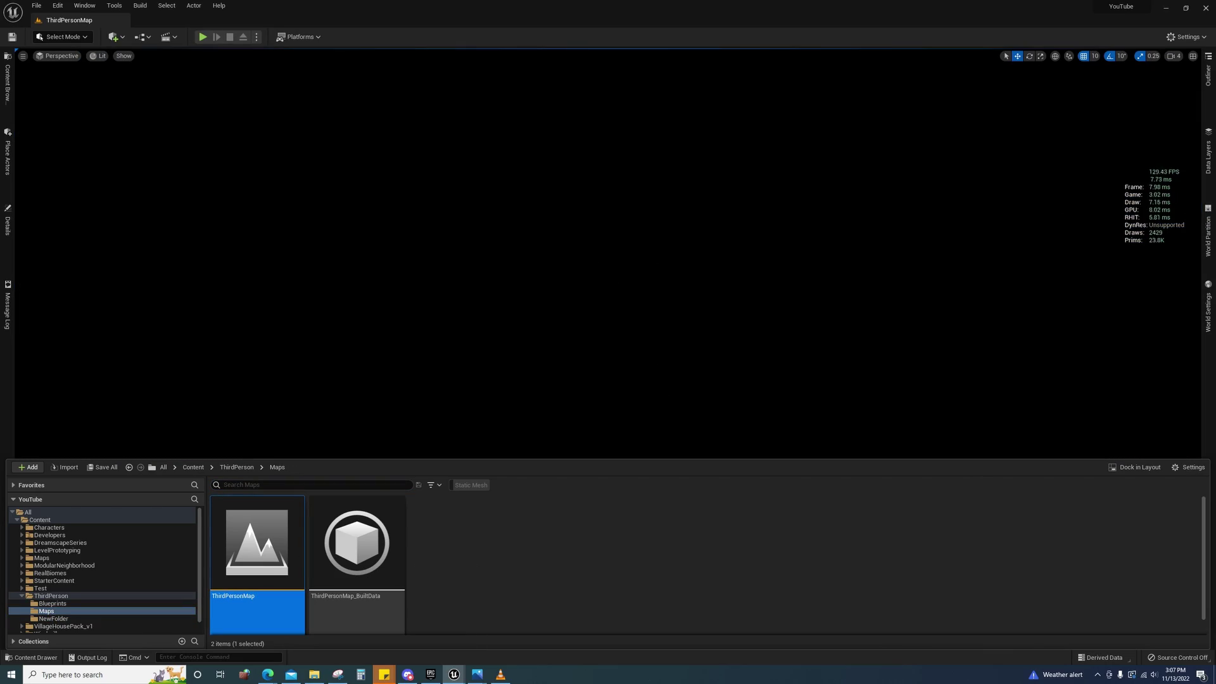
Examine the house grid in this level, selecting several houses and comparing the performance statistics
right_click_drag(608, 254, 545, 269)
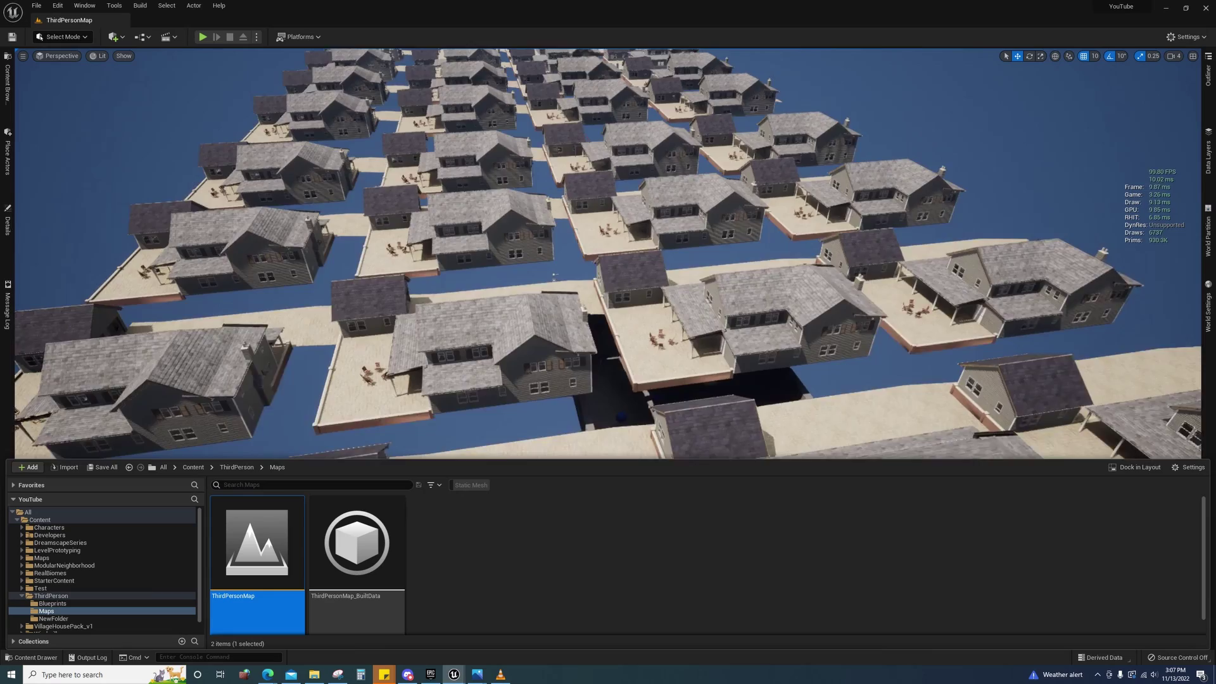
mouse_move(655, 275)
right_mouse_down()
mouse_move(622, 255)
mouse_move(655, 275)
right_mouse_up()
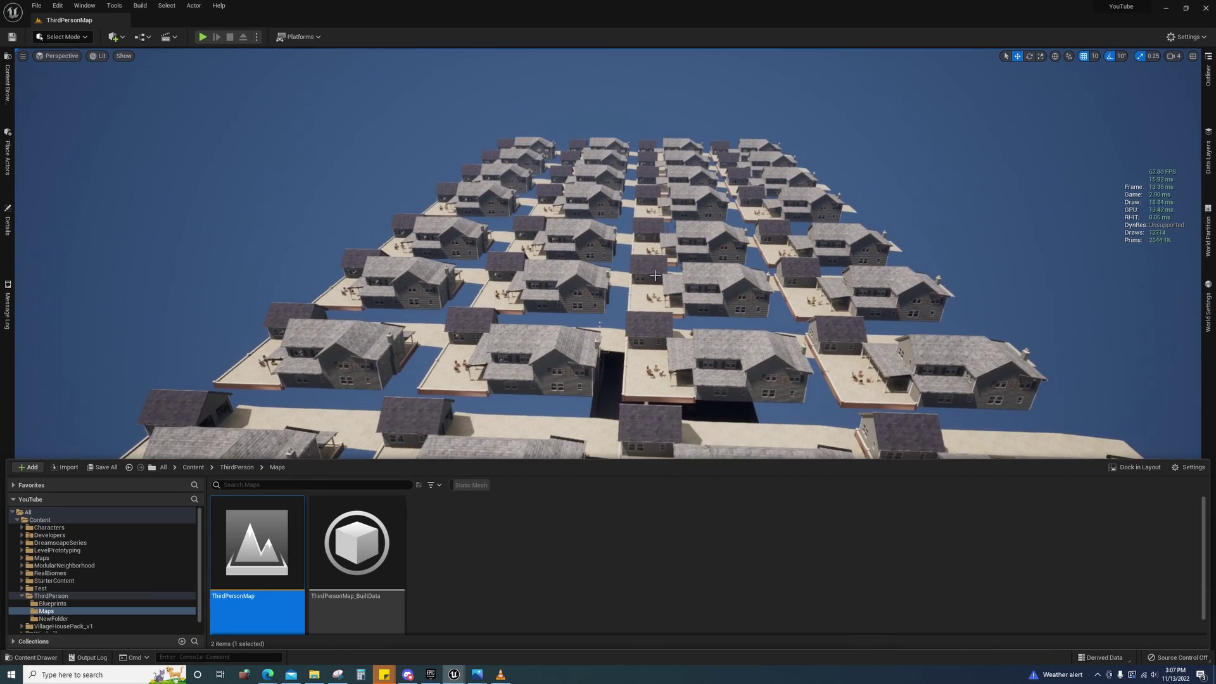
left_click(691, 278)
key("f")
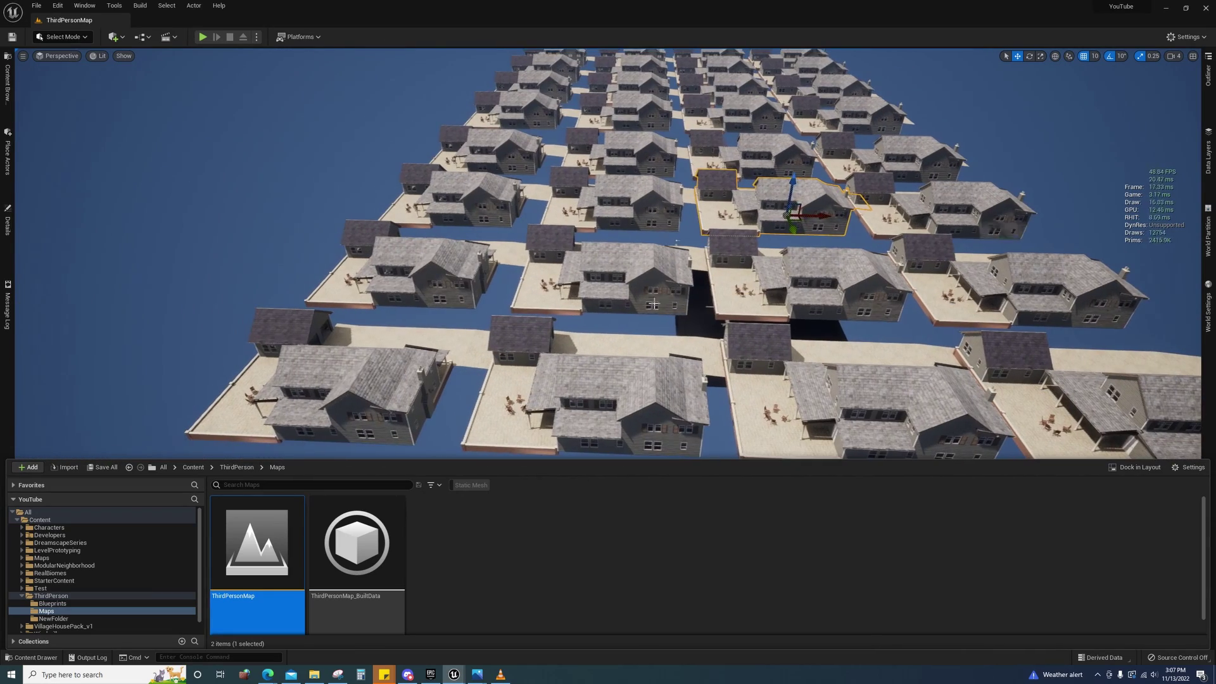
left_click(634, 111)
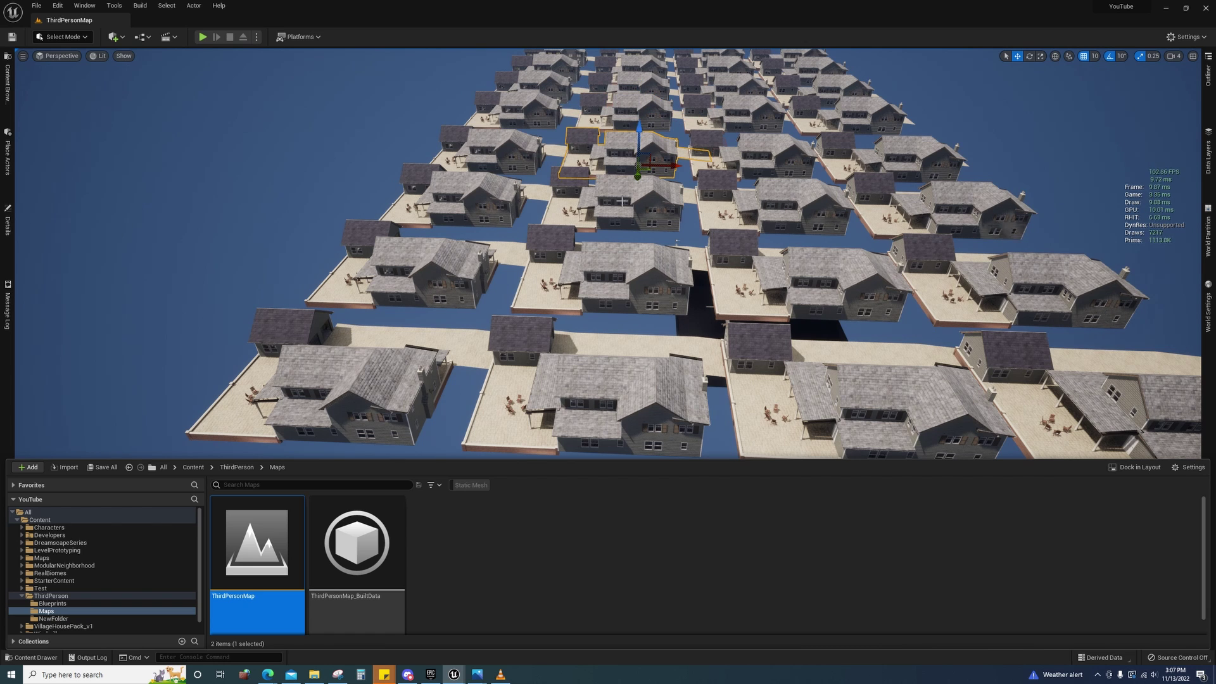
left_click(593, 226)
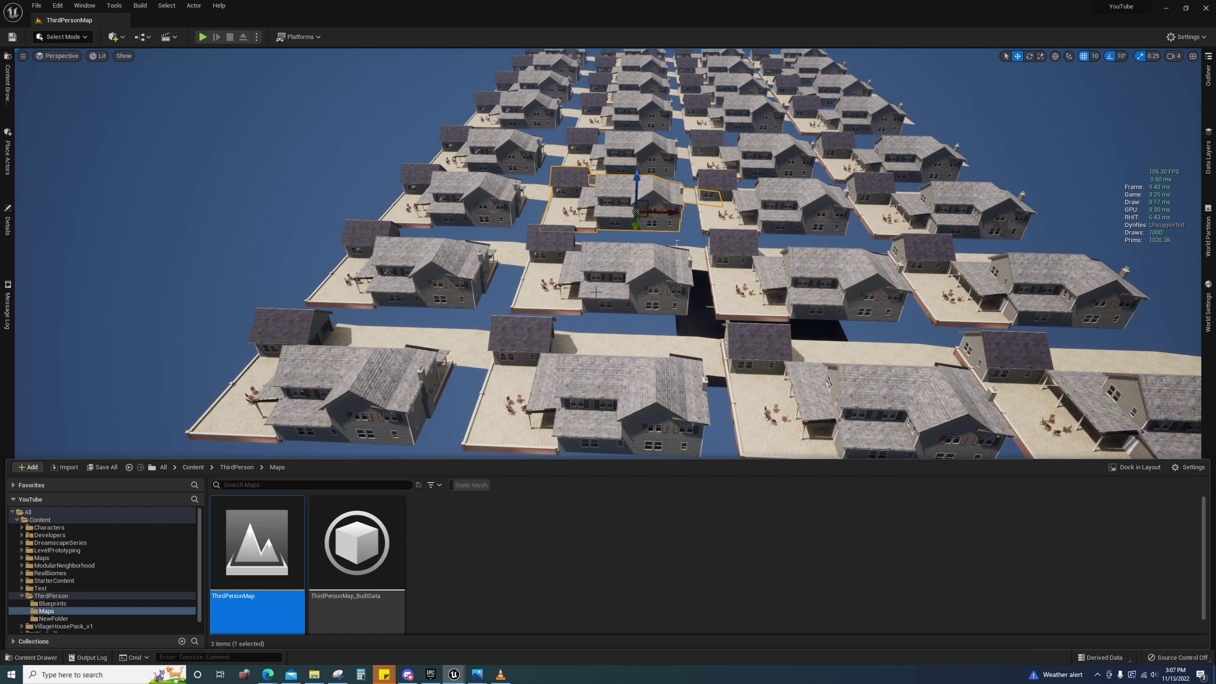
right_click_drag(594, 229, 625, 280)
left_click(578, 256)
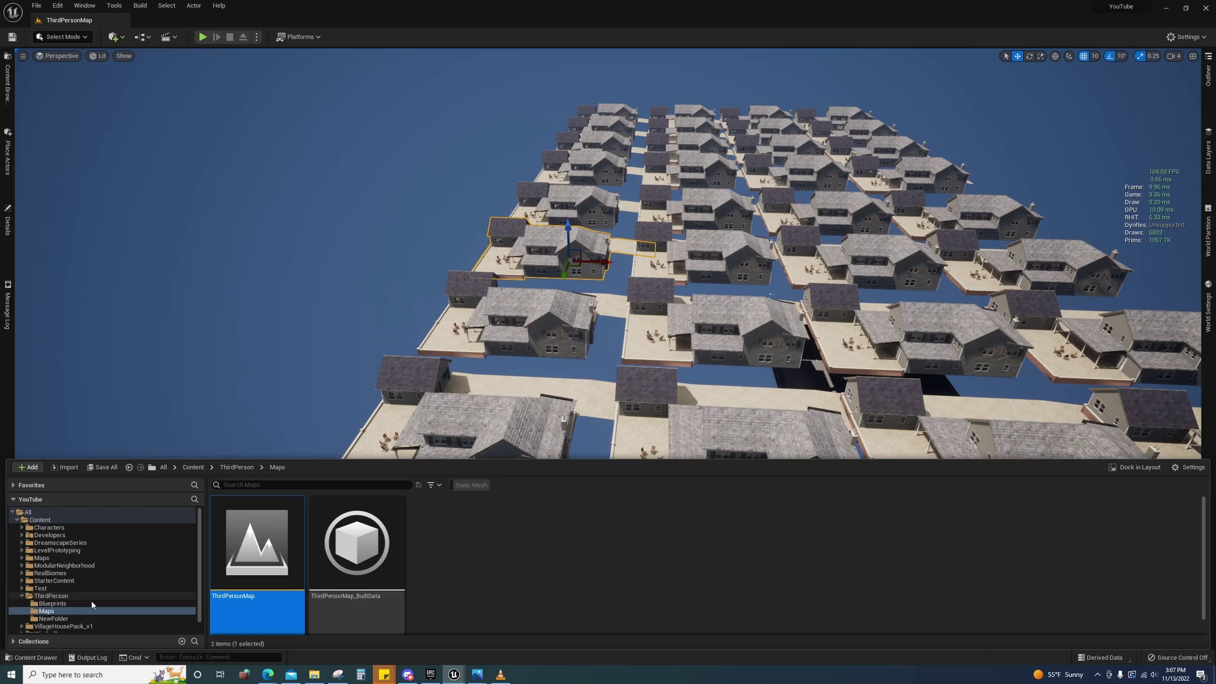
Open the ThirdPersonMap level stored in the ThirdPerson/NewFolder folder
left_click(63, 619)
double_click(264, 563)
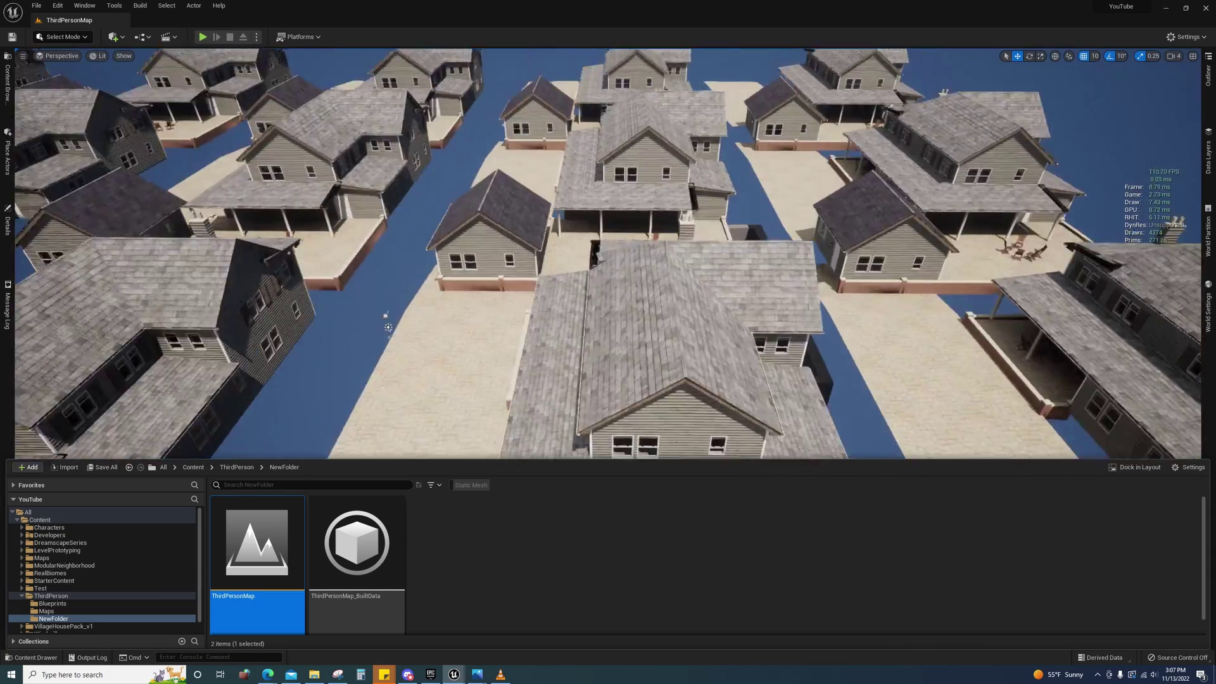
right_click_drag(632, 363, 620, 302)
Select one of the houses in the grid and open its BPP_House1 blueprint for editing
left_click(639, 356)
scroll(583, 342, "up", 2)
right_click(530, 329)
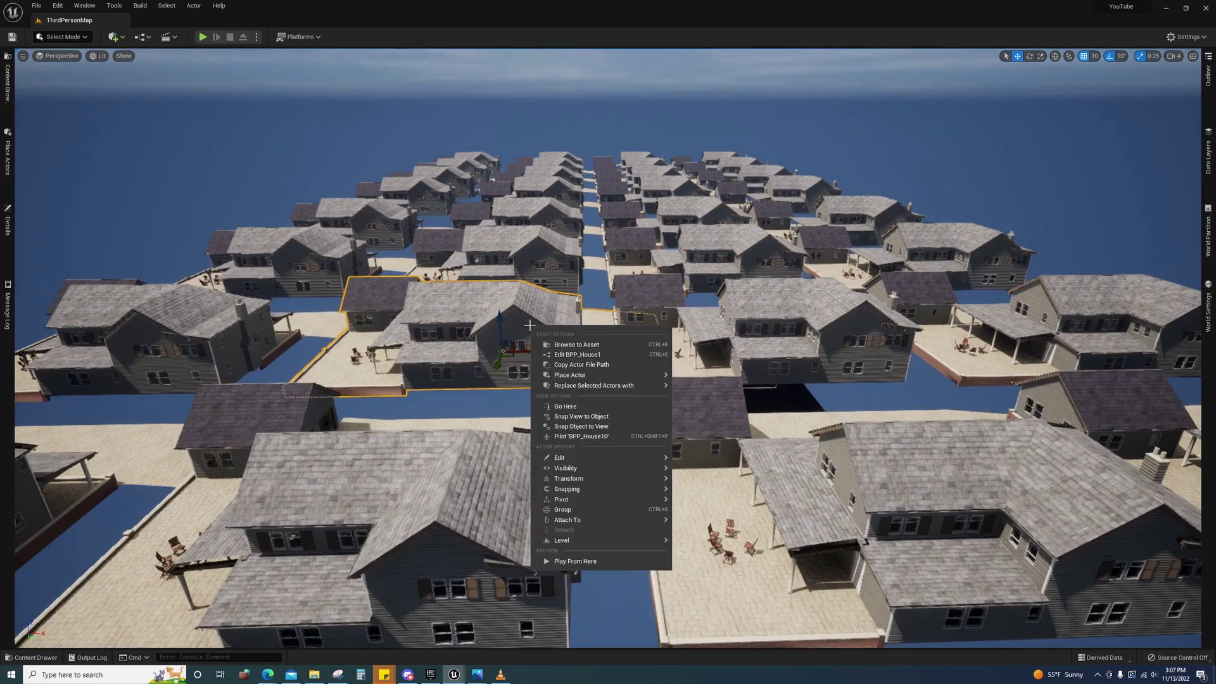
left_click(570, 353)
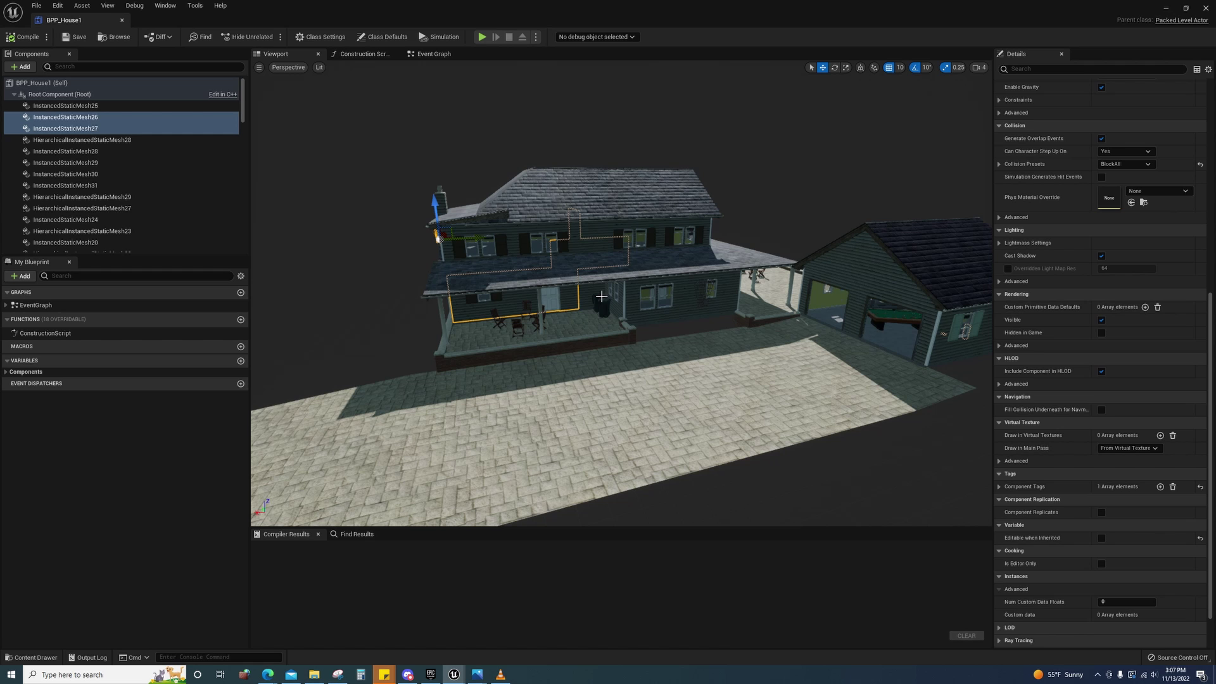
Inspect the instanced mesh components of BPP_House1, checking InstancedStaticMesh26 and the ground-floor wall mesh with their instance transforms
left_click(629, 298)
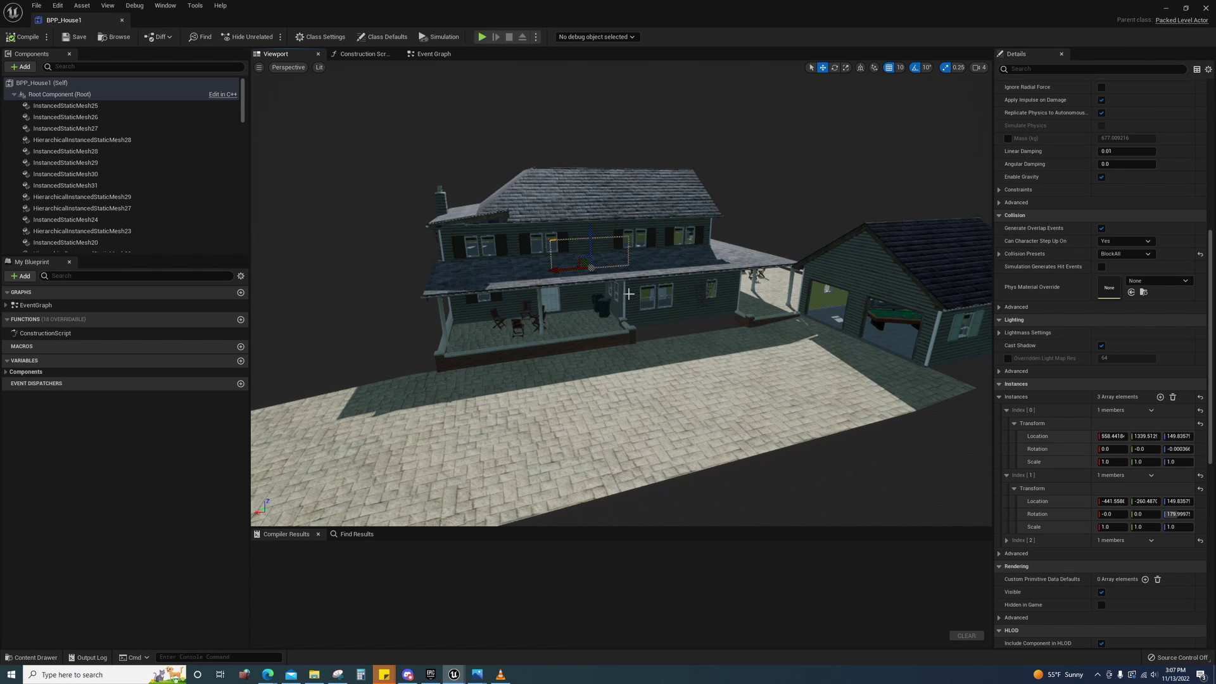
left_click(1164, 9)
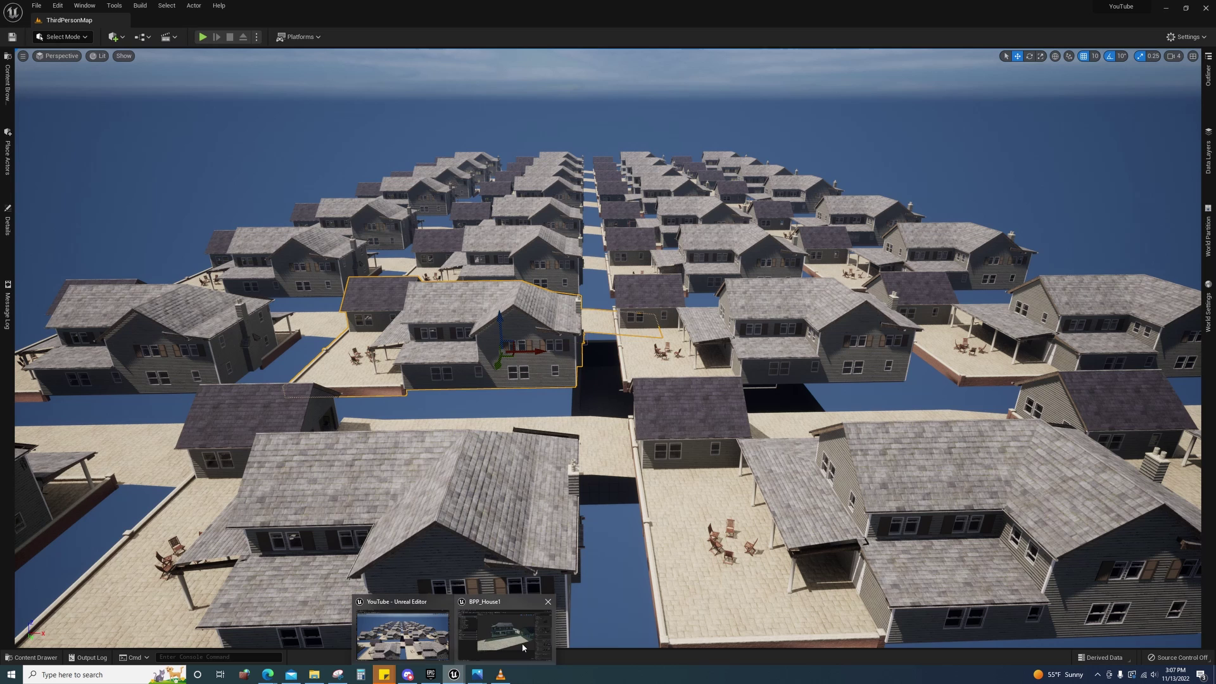
key("ctrl+e")
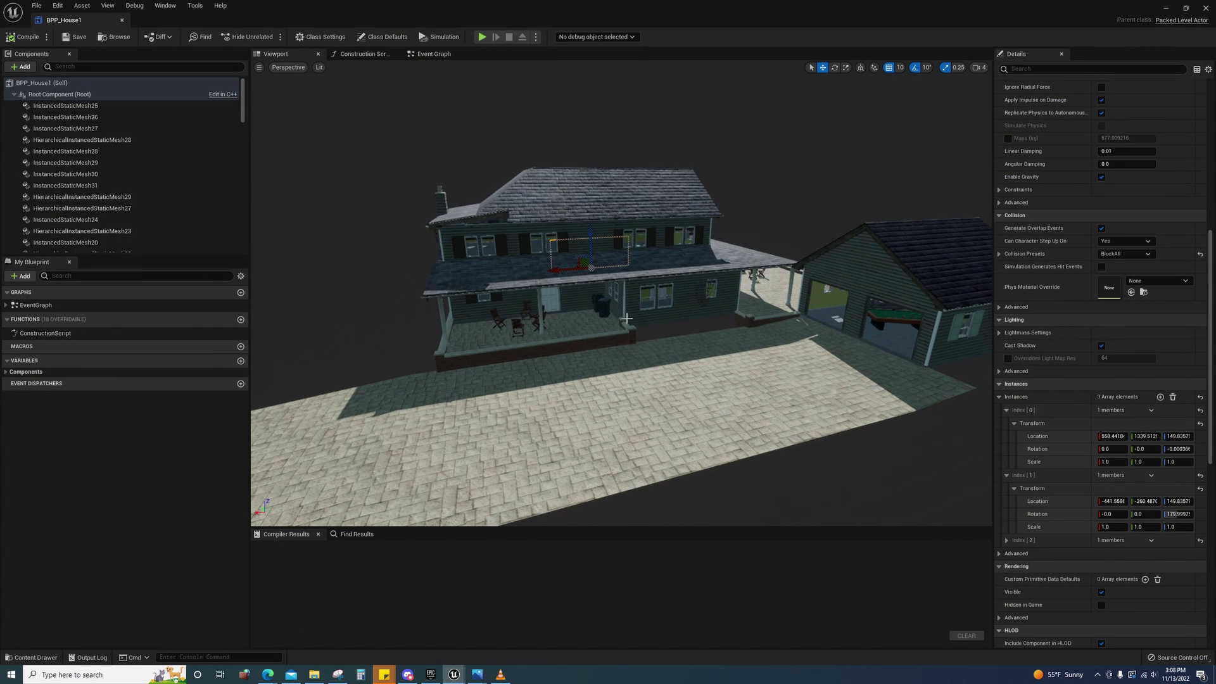
left_click(63, 117)
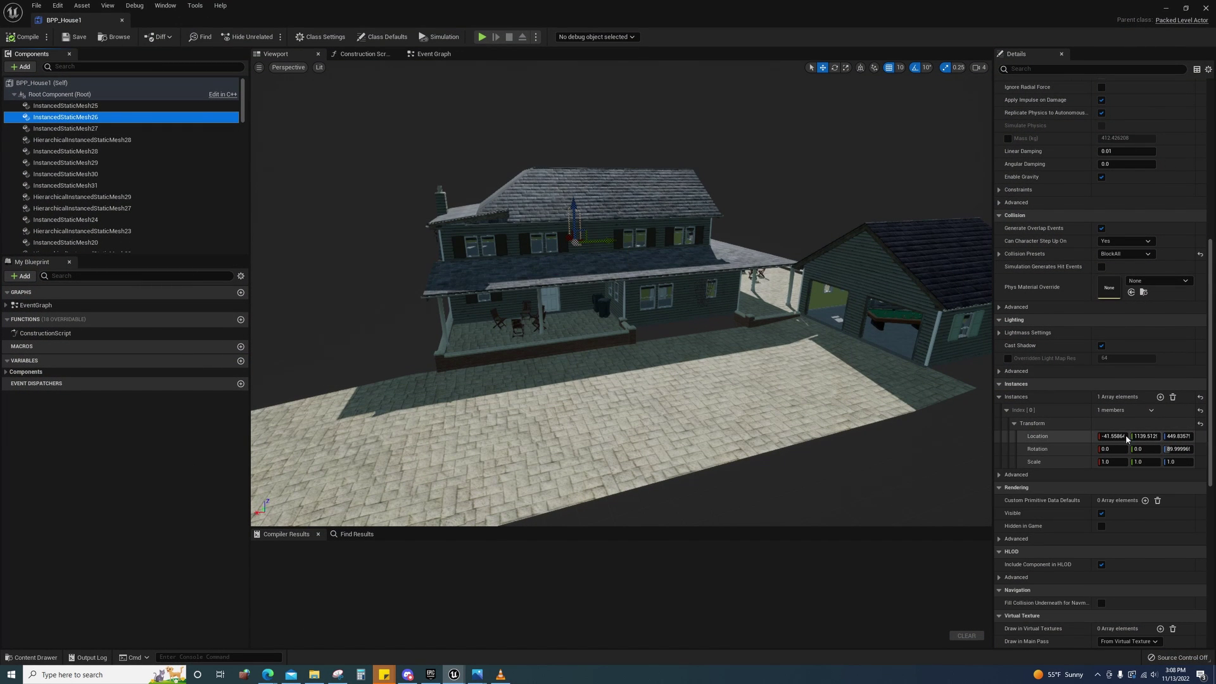
left_click(650, 302)
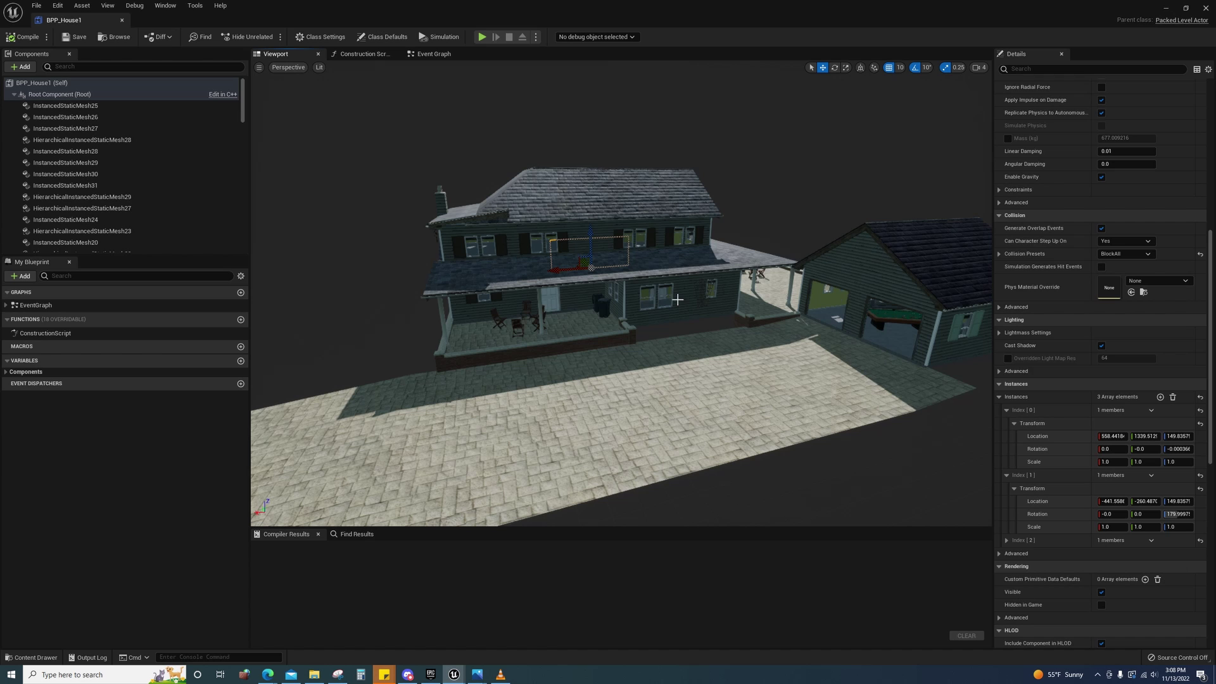
key("d")
right_click_drag(750, 347, 750, 347)
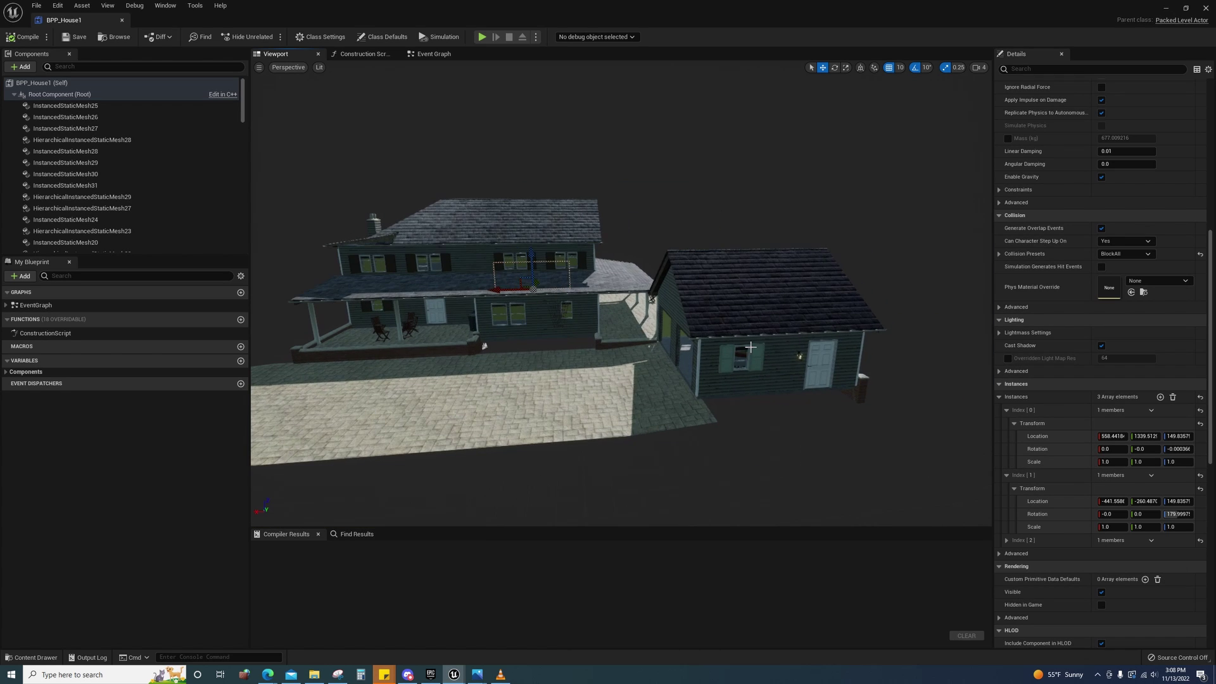
Examine the instance transforms of the small mesh beside the garage, and those of the ground-floor wall mesh with the double window
left_click(620, 342)
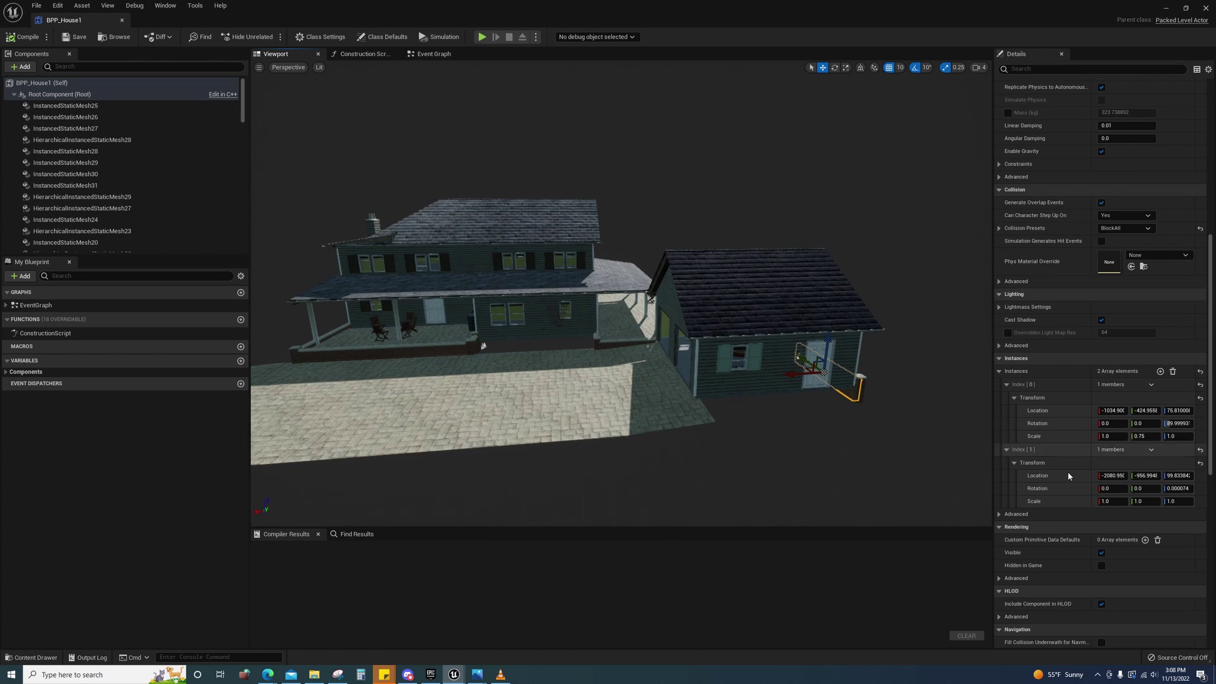
scroll(1070, 447, "down", 2)
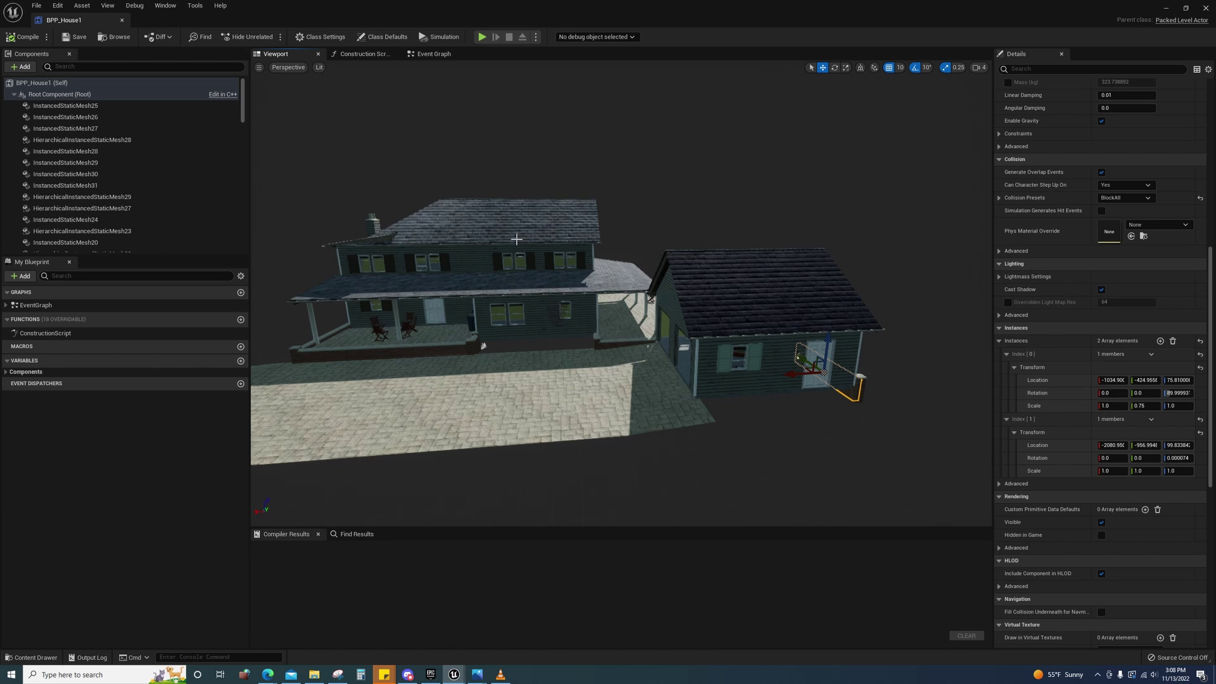
key("w")
right_click_drag(644, 380, 601, 368)
key("w")
key("s")
key("d")
right_click_drag(681, 361, 678, 362)
mouse_move(578, 312)
right_mouse_down()
mouse_move(595, 315)
mouse_move(564, 316)
right_mouse_up()
key("w")
right_click_drag(689, 358, 617, 367)
left_click(617, 285)
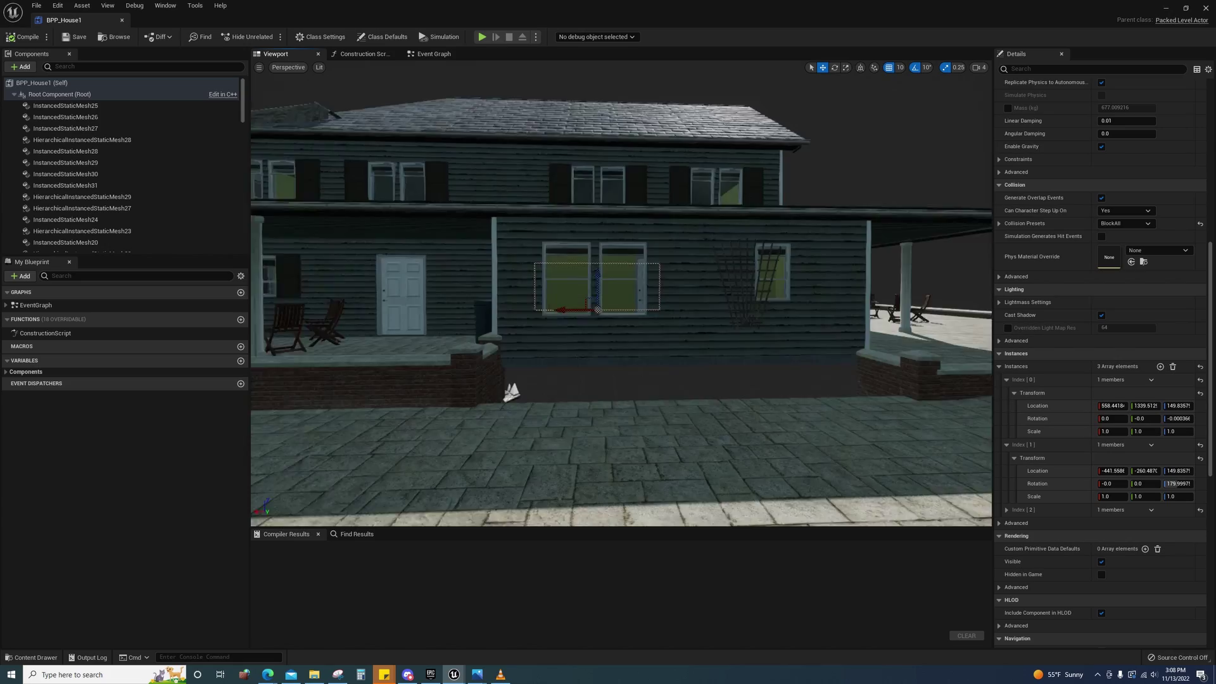
Examine the selected wall mesh's instances around the house, comparing the back wall with the front wall
right_click_drag(618, 285, 665, 294)
mouse_move(784, 259)
right_mouse_down()
mouse_move(753, 256)
mouse_move(813, 259)
mouse_move(794, 259)
right_mouse_up()
key("w")
key("s")
right_click_drag(678, 231, 678, 231)
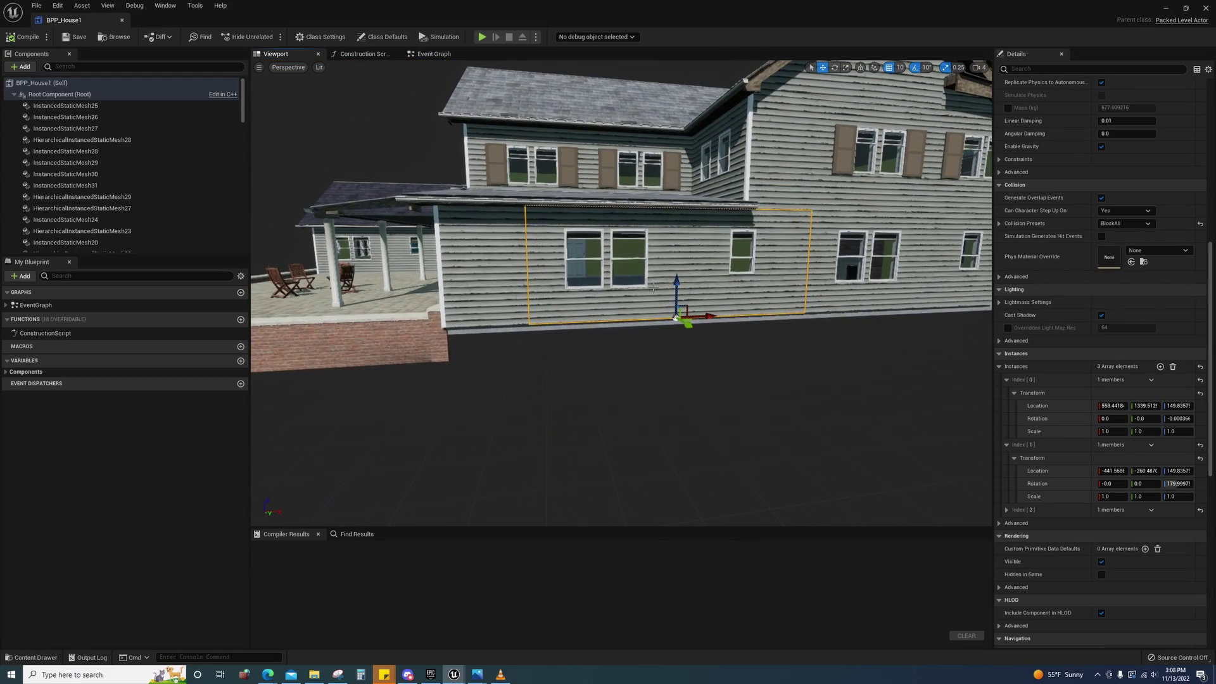
key("a")
right_click_drag(700, 283, 867, 284)
left_click_drag(896, 385, 462, 357, "alt")
left_click_drag(577, 270, 572, 270, "alt")
scroll(570, 283, "up", 5)
scroll(570, 283, "down", 7)
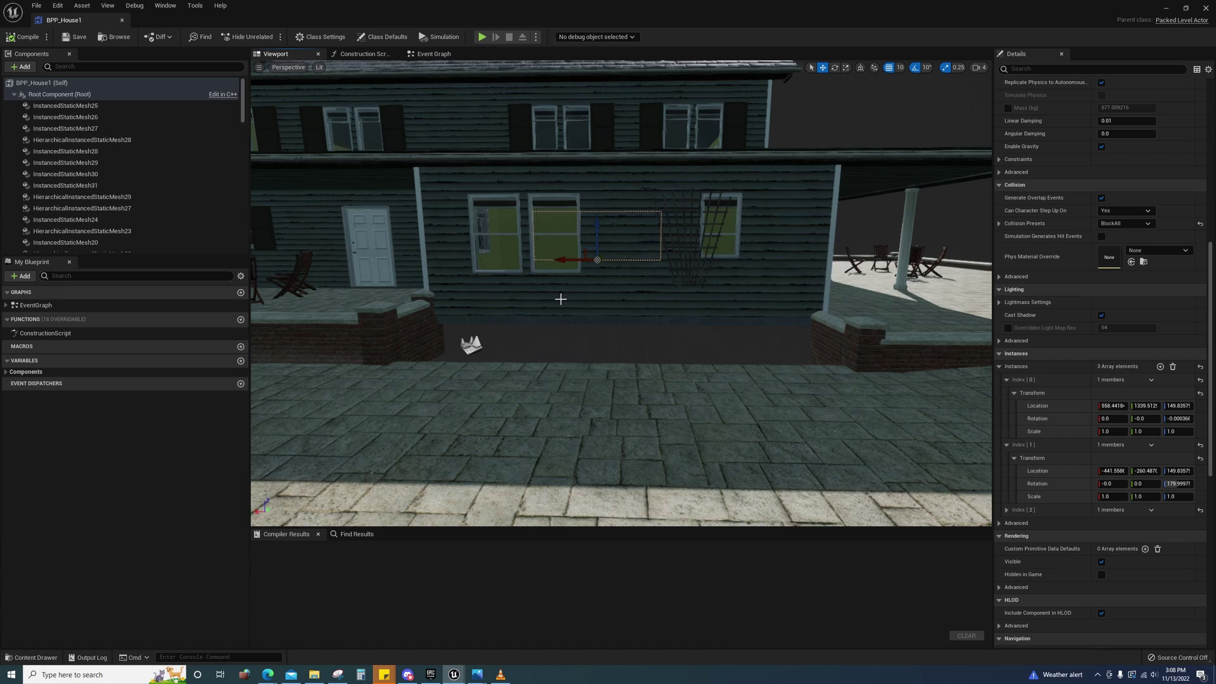
key("s")
right_click_drag(572, 300, 662, 307)
left_click_drag(697, 316, 722, 320, "alt")
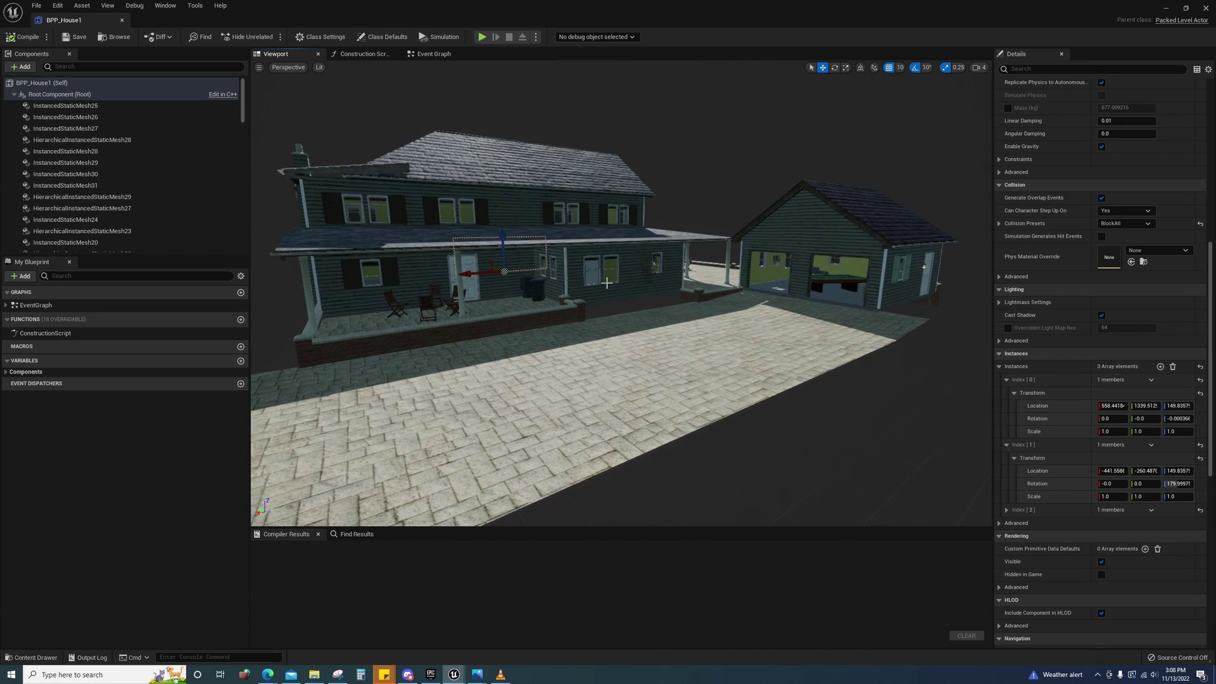
key("w")
right_click_drag(622, 292, 540, 294)
key("d")
key("s")
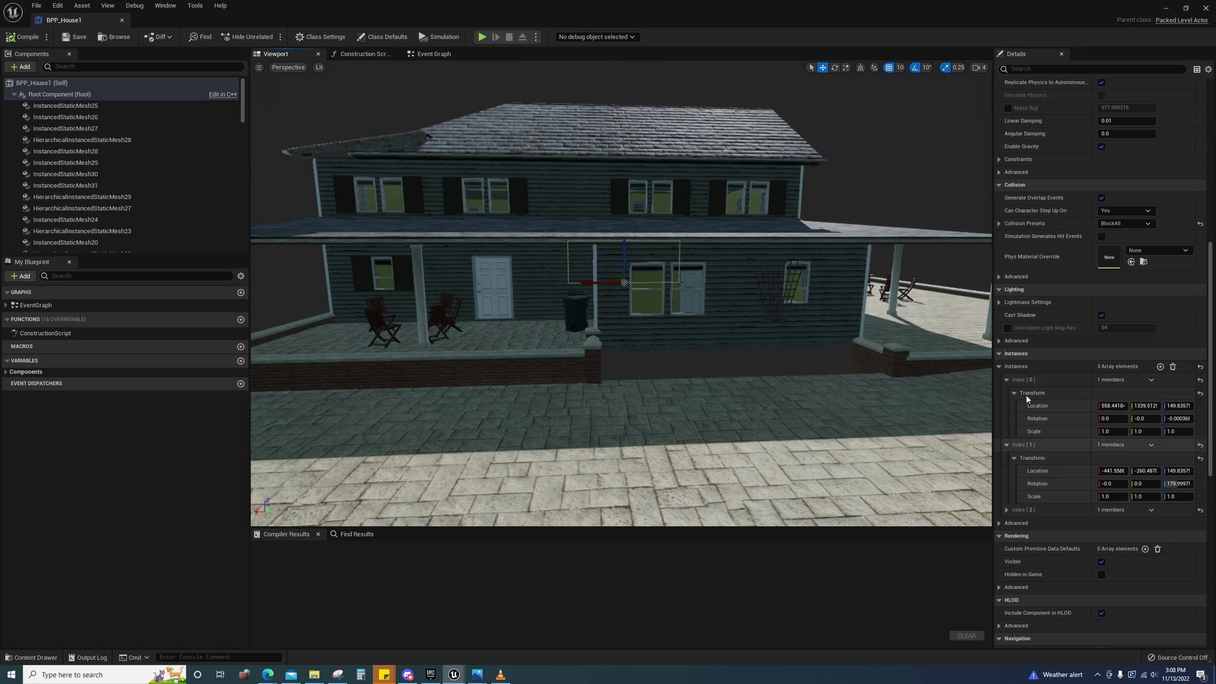
Return to the ThirdPersonMap level and examine the house grid together with its performance statistics
left_click(1167, 12)
key("w")
right_click_drag(716, 279, 659, 266)
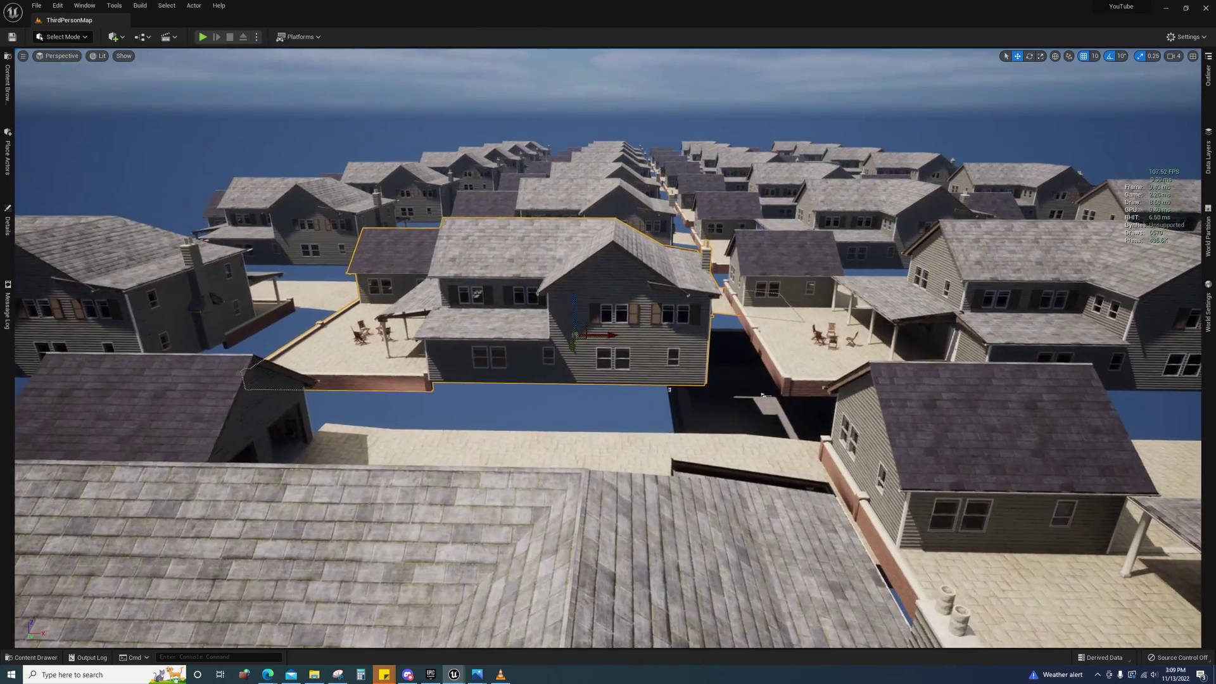
key("s")
right_click_drag(559, 288, 584, 301)
key("a")
key("w")
key("s")
key("d")
right_click_drag(1158, 184, 1158, 176)
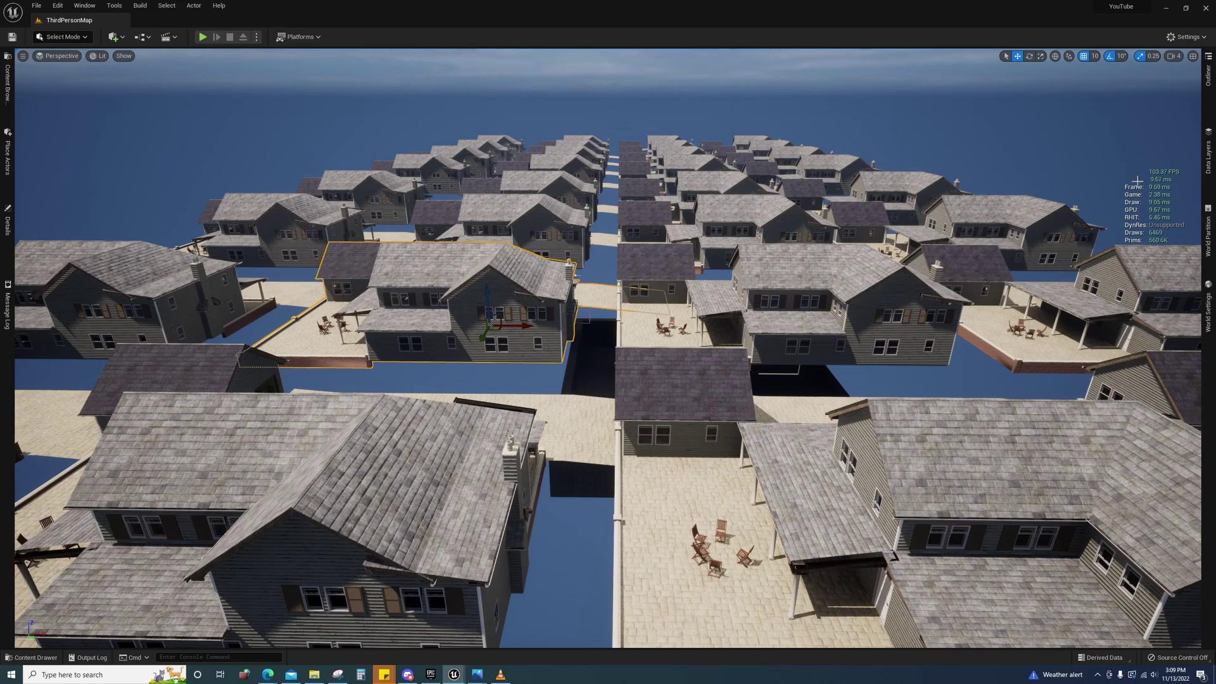
Add the three houses neighbouring the selected one at the grid's corner to the selection
key("s")
key("a")
right_click_drag(608, 342, 584, 356)
key("a")
key("s")
right_click_drag(762, 393, 762, 394)
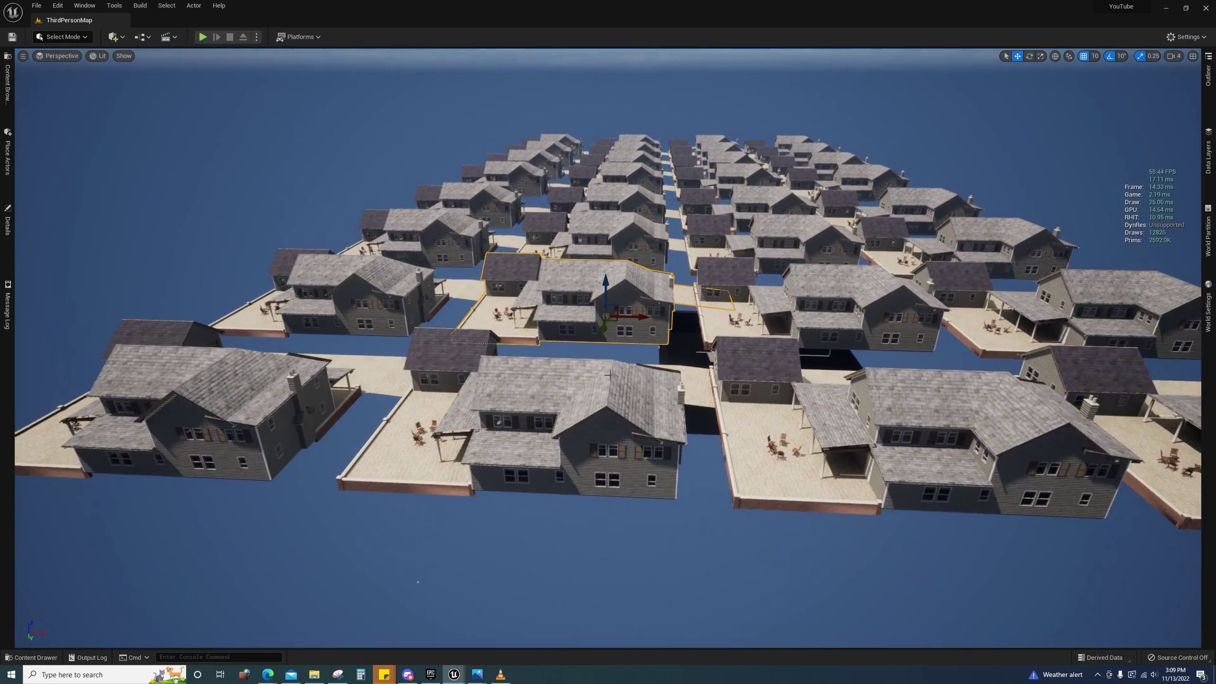
left_click(584, 403, "ctrl")
left_click(235, 416, "ctrl")
left_click(372, 314, "ctrl")
key("a")
right_click_drag(423, 321, 451, 336)
key("w")
key("s")
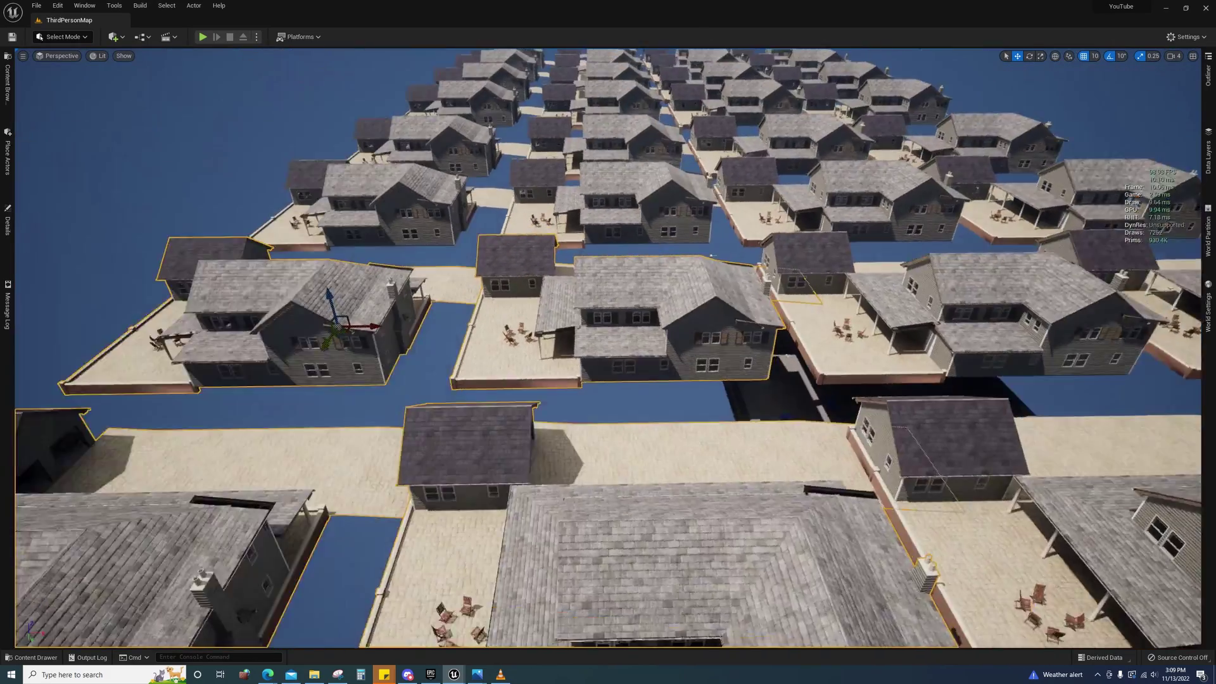
key("a")
right_click_drag(676, 305, 677, 304)
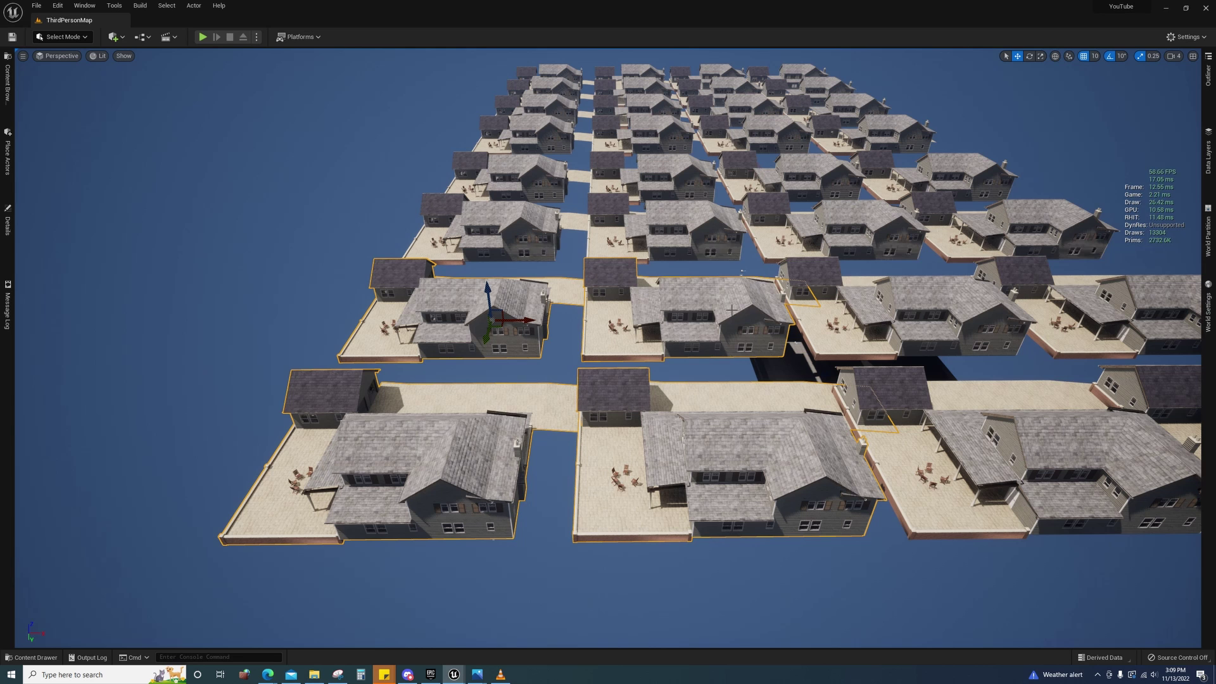
Start creating a packed level actor from the four selected houses and cancel it
right_click(689, 320)
mouse_move(780, 523)
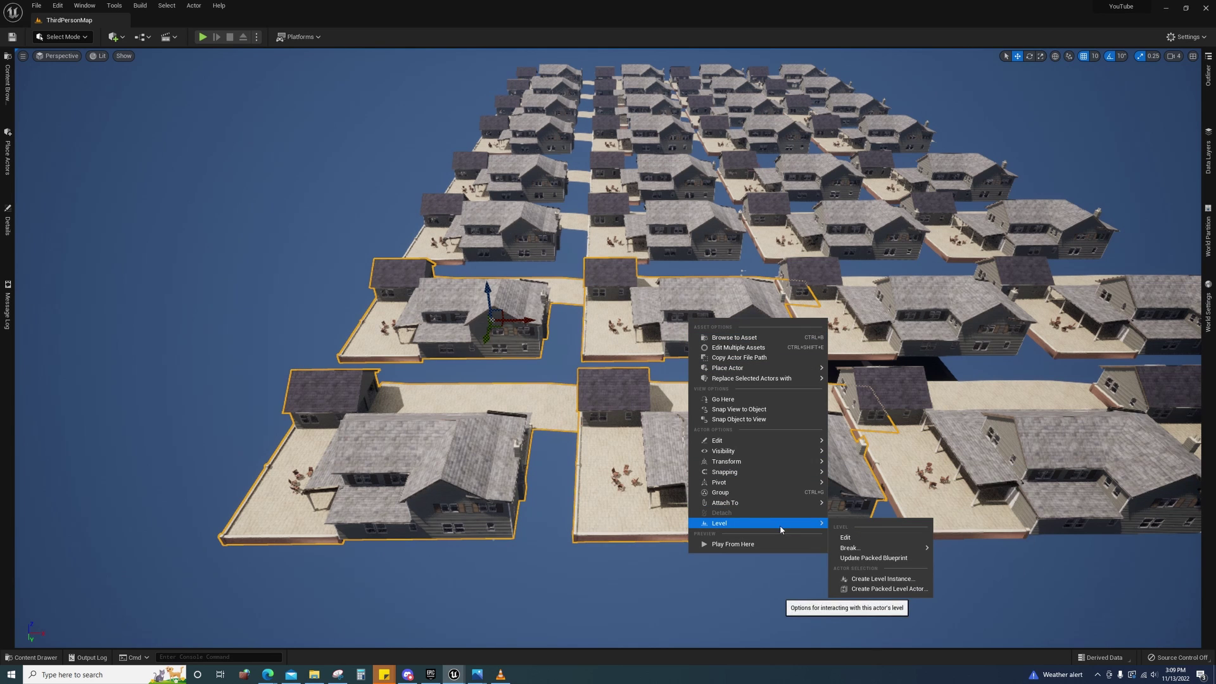
left_click(870, 589)
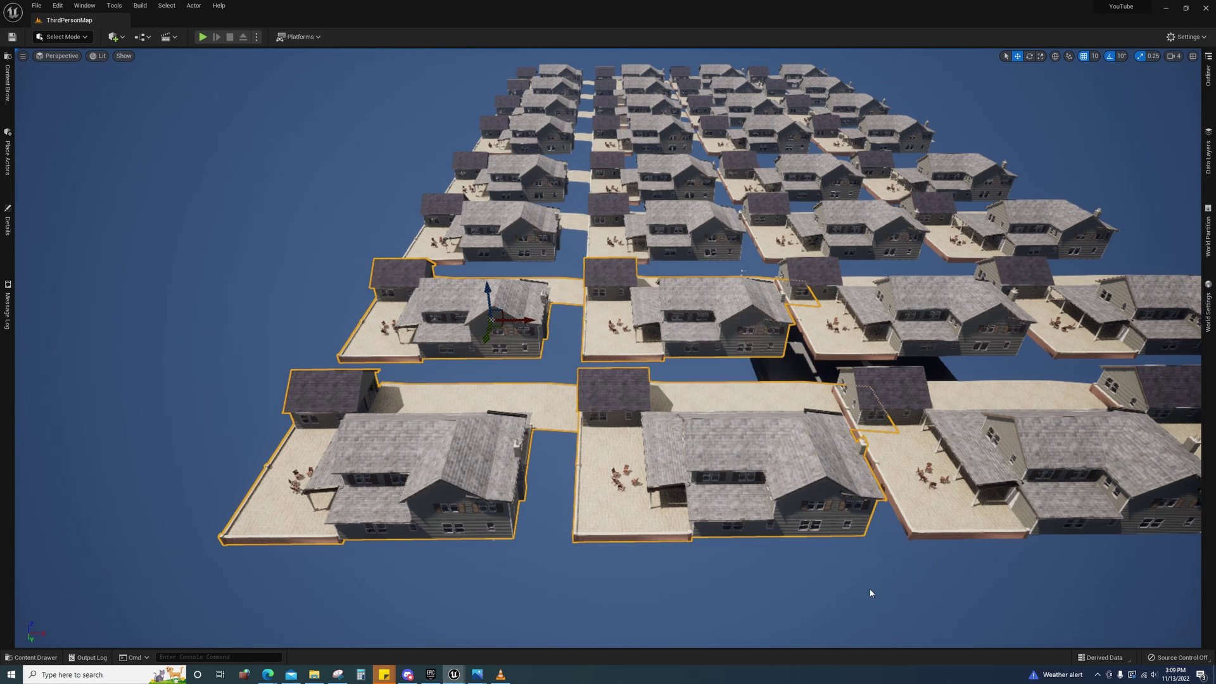
left_click(734, 365)
Select only one house near the grid's corner and open its packed level for in-place editing
right_click_drag(630, 383, 630, 382)
right_click_drag(667, 334, 666, 333)
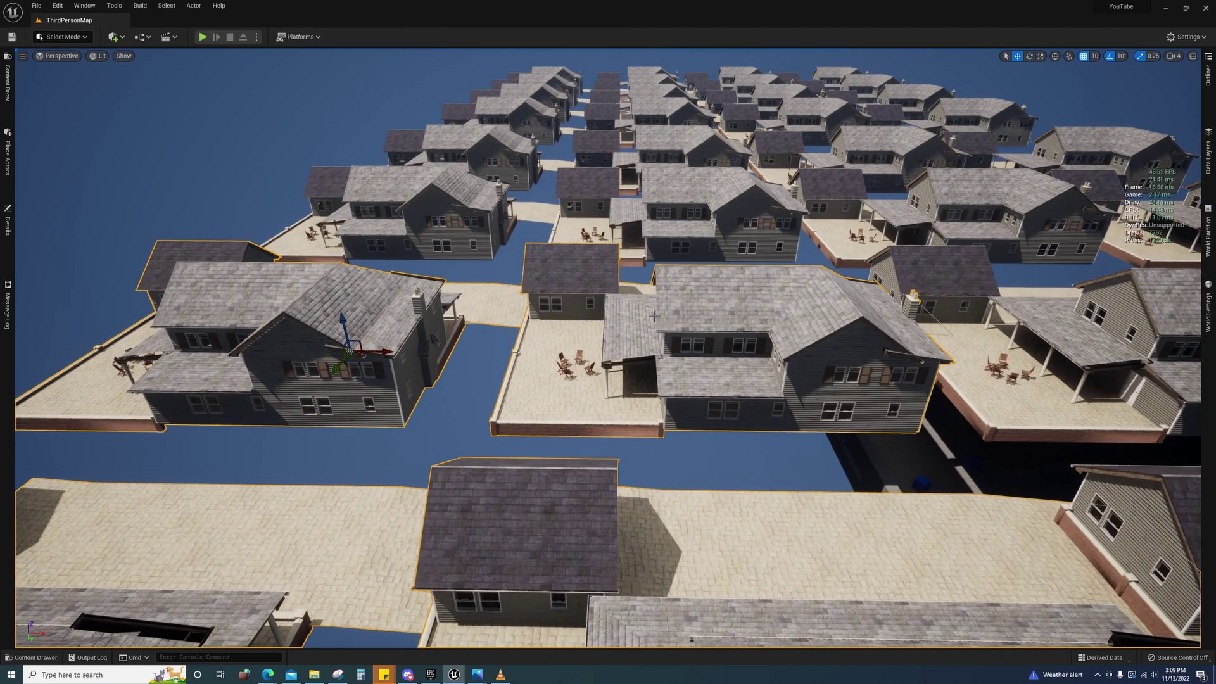
left_click(684, 350)
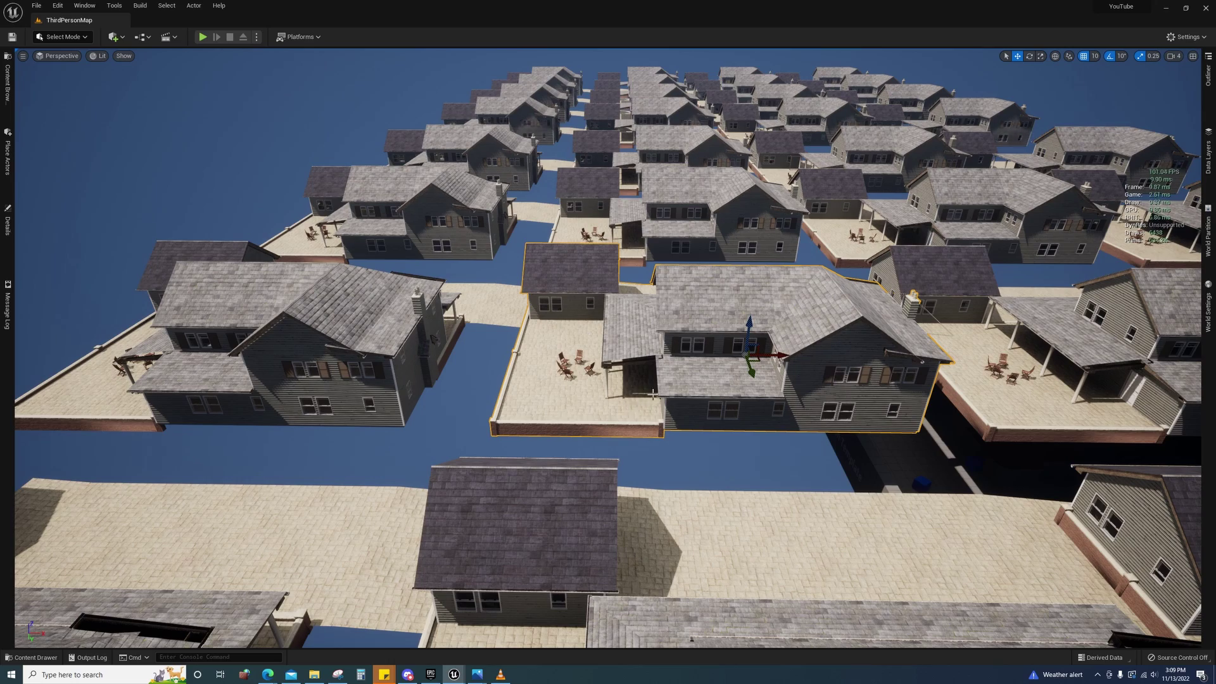
right_click_drag(652, 393, 652, 394)
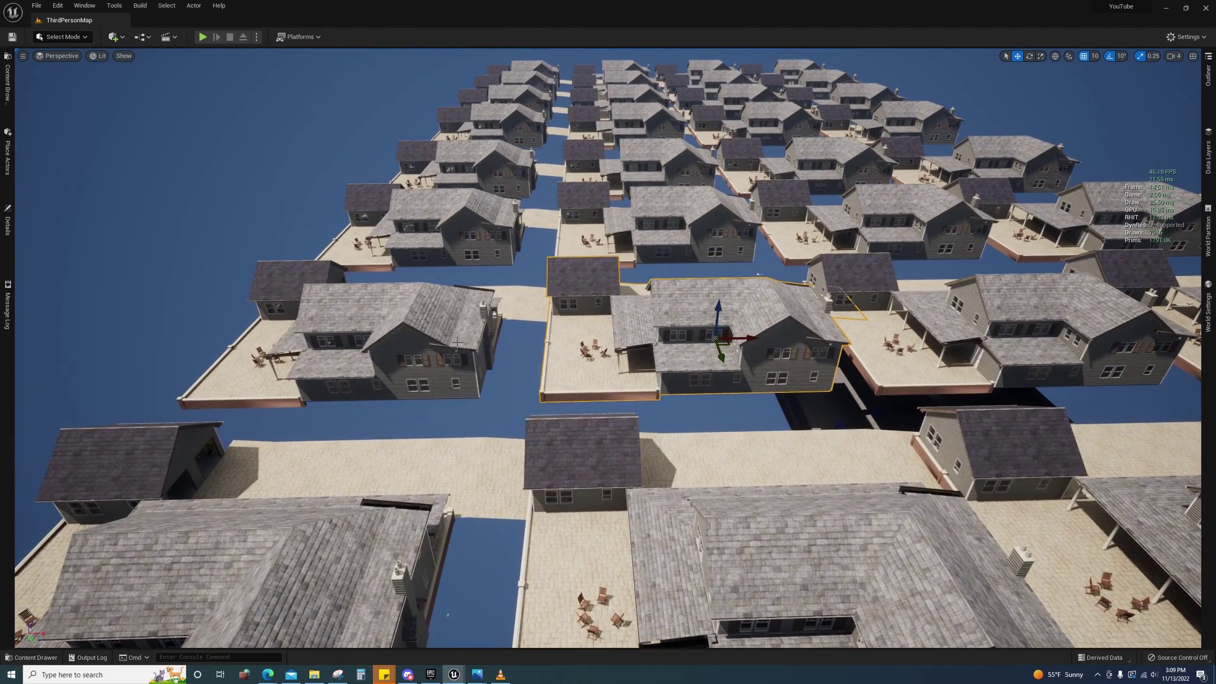
right_click(688, 324)
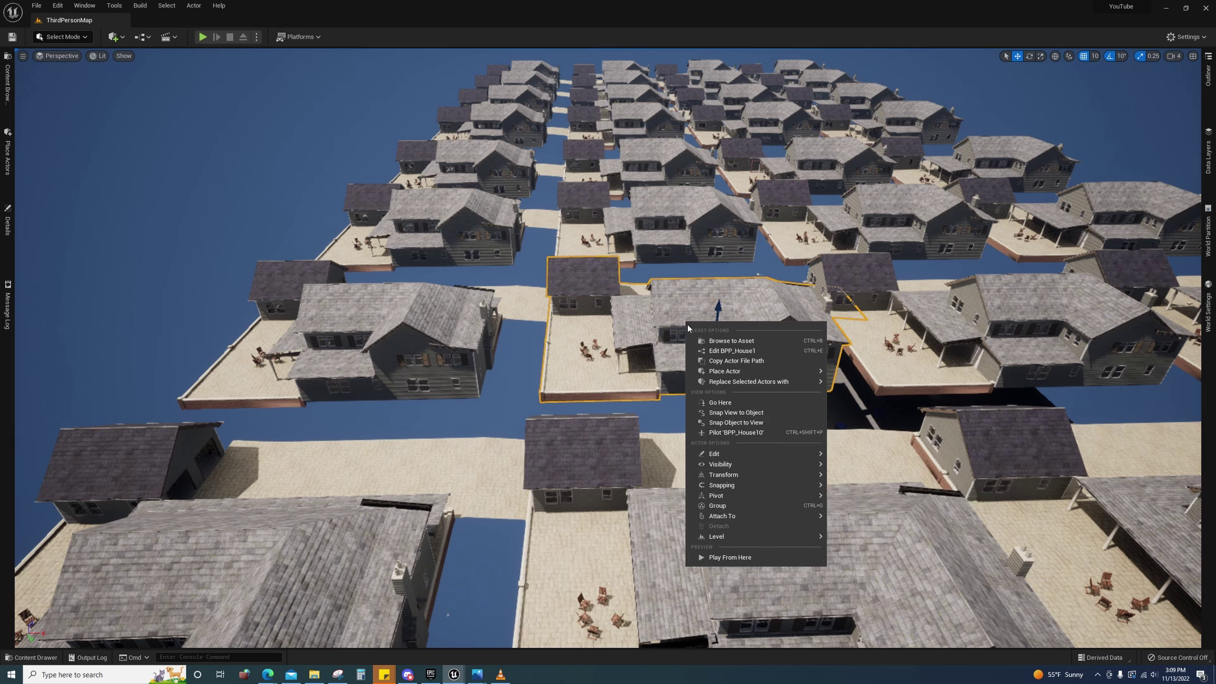
mouse_move(716, 536)
mouse_move(867, 566)
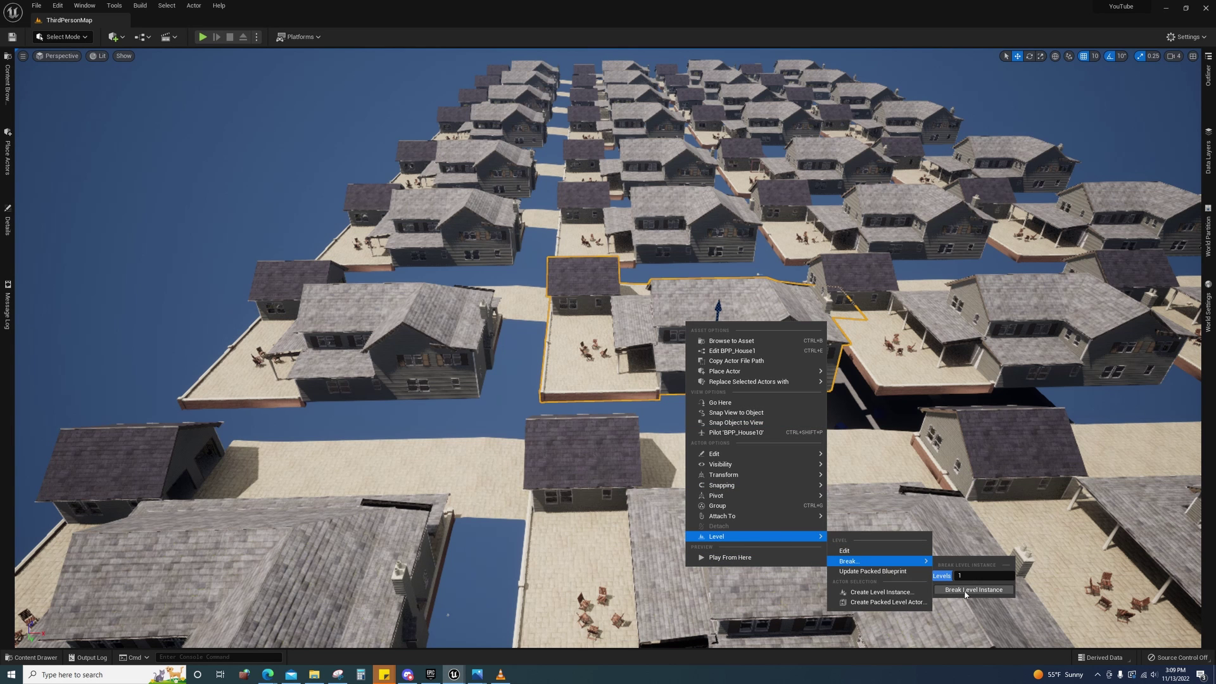
left_click(858, 551)
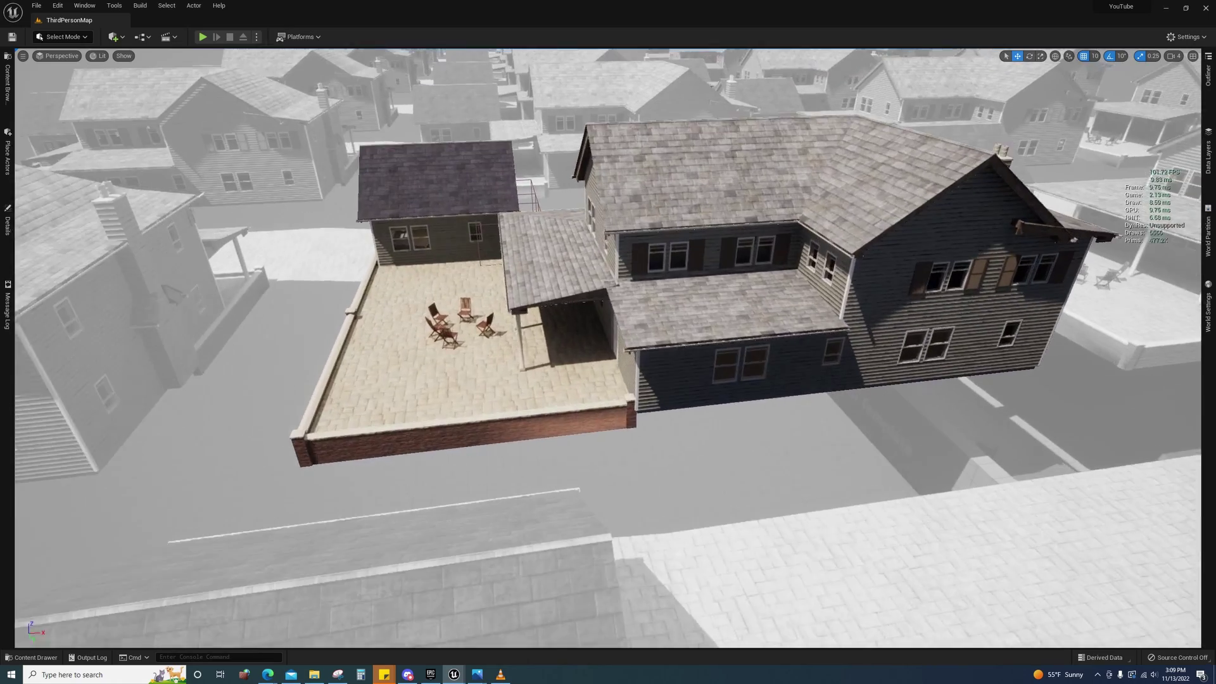
Select the ground-floor wall section with the windows in the edited house and move it out of place
key("d")
mouse_move(617, 405)
right_mouse_down()
mouse_move(627, 406)
mouse_move(616, 406)
right_mouse_up()
key("w")
left_click(616, 406)
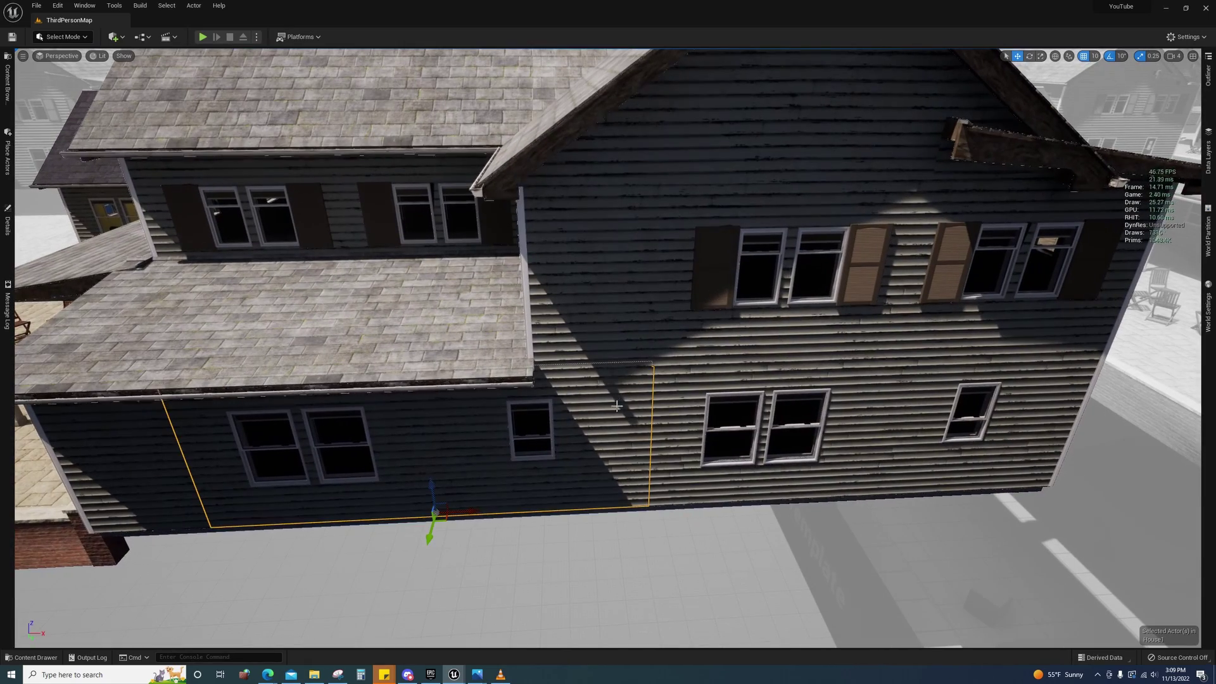
left_click_drag(422, 543, 468, 533)
left_click_drag(599, 495, 596, 508)
mouse_move(595, 508)
right_mouse_down()
mouse_move(621, 475)
mouse_move(607, 497)
right_mouse_up()
Undo the moves made to the ground-floor wall section
key("ctrl+z")
right_click(617, 444)
right_click_drag(613, 445, 594, 435)
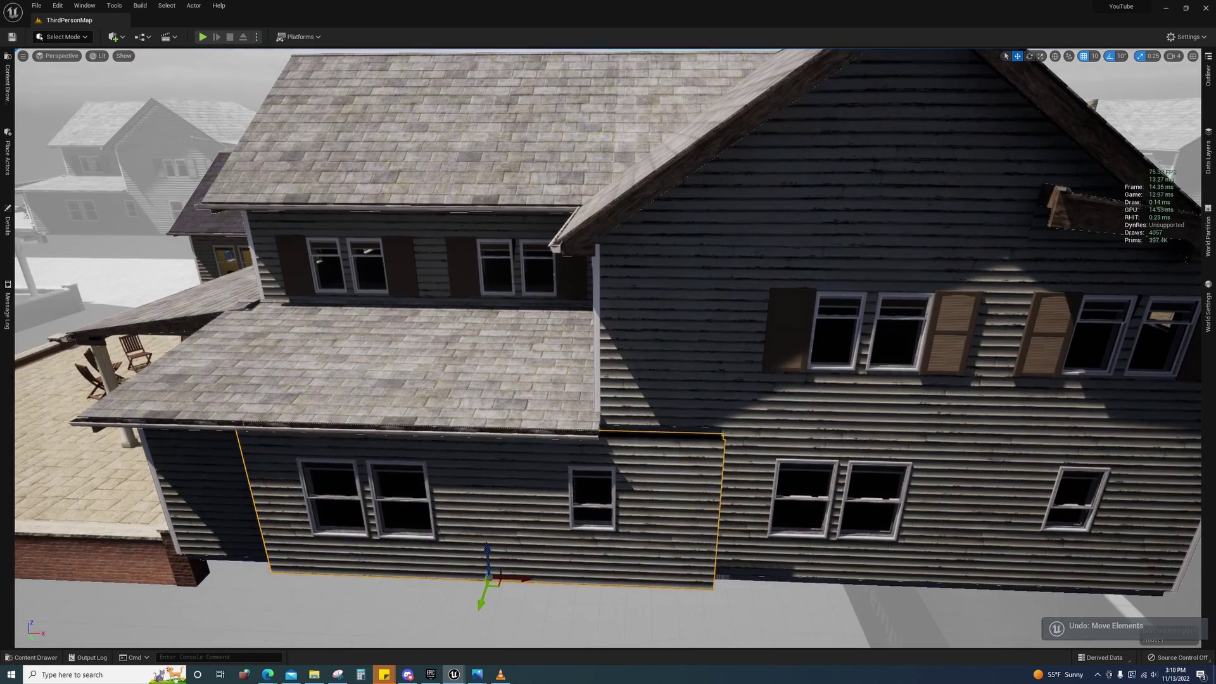
key("ctrl+z")
Commit the house level edit to return to the full house grid
right_click(670, 458)
mouse_move(762, 426)
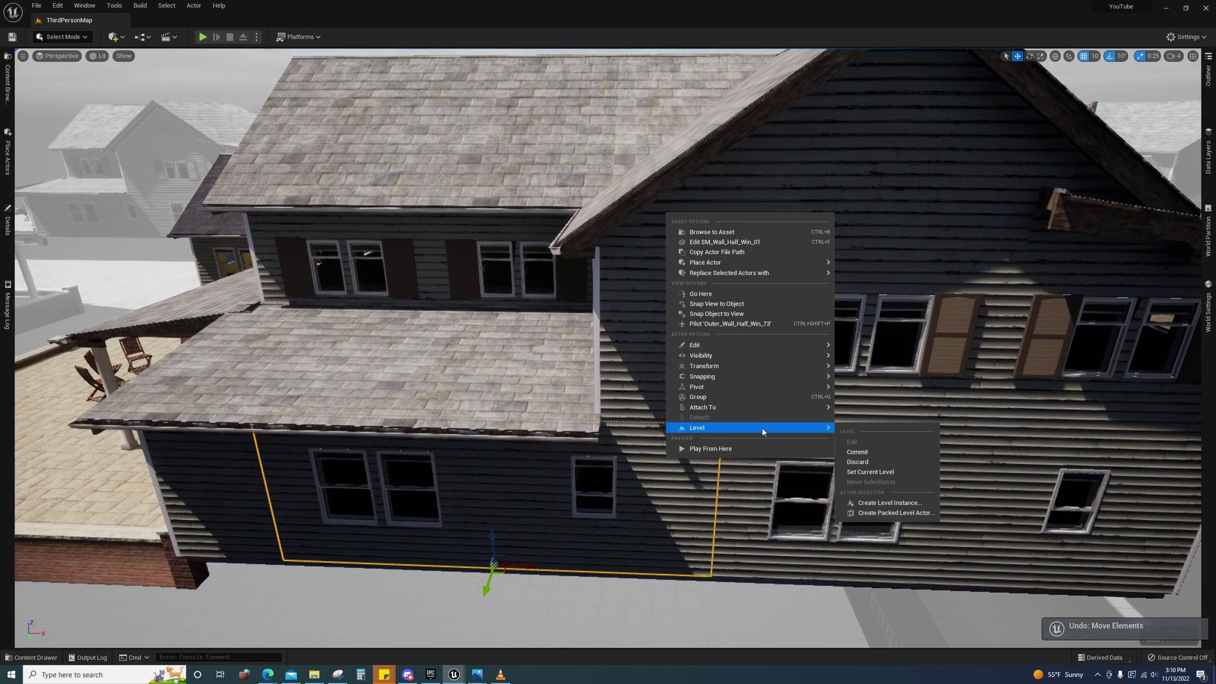
left_click(857, 452)
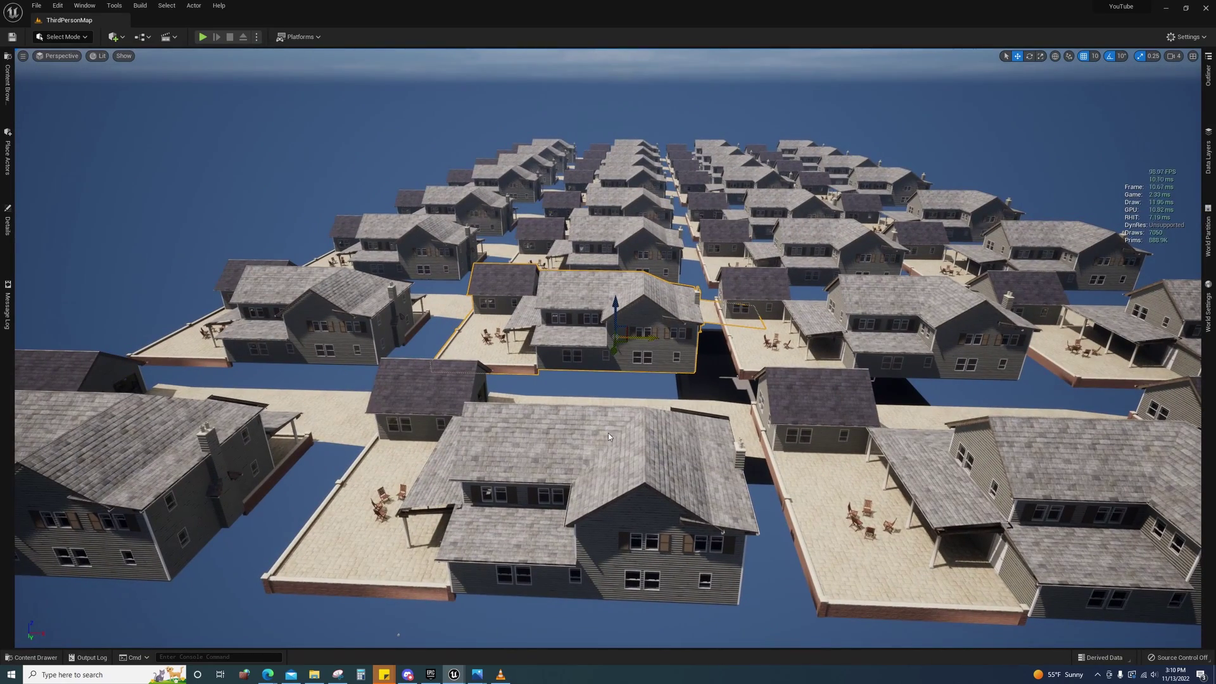
Extend the selection to the block of four houses at the grid's corner
left_click(607, 436, "ctrl")
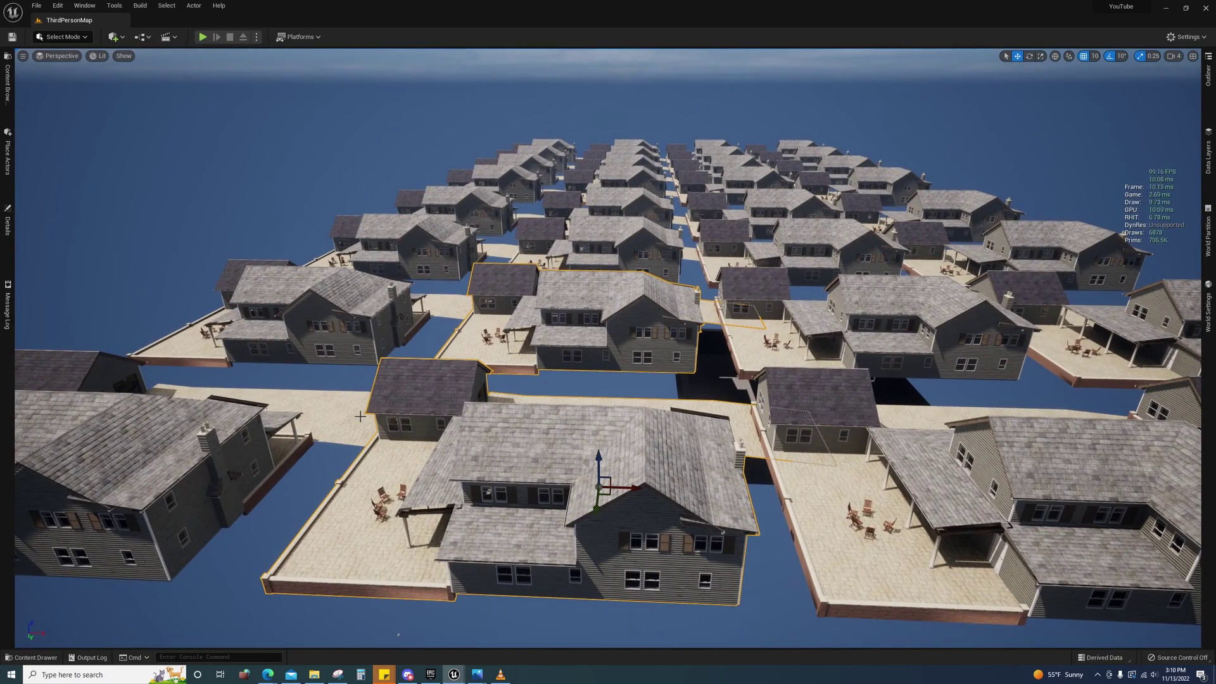
left_click(195, 425, "ctrl")
left_click(297, 321, "ctrl")
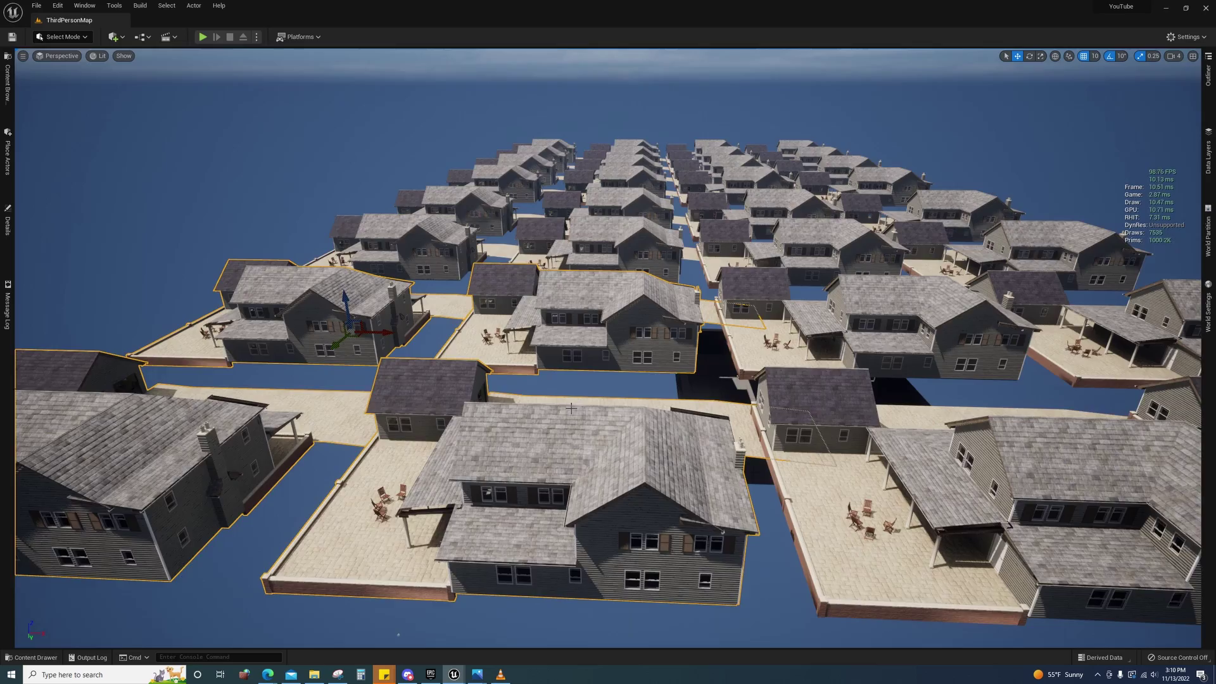
key("a")
right_click_drag(335, 316, 551, 292)
key("s")
key("s")
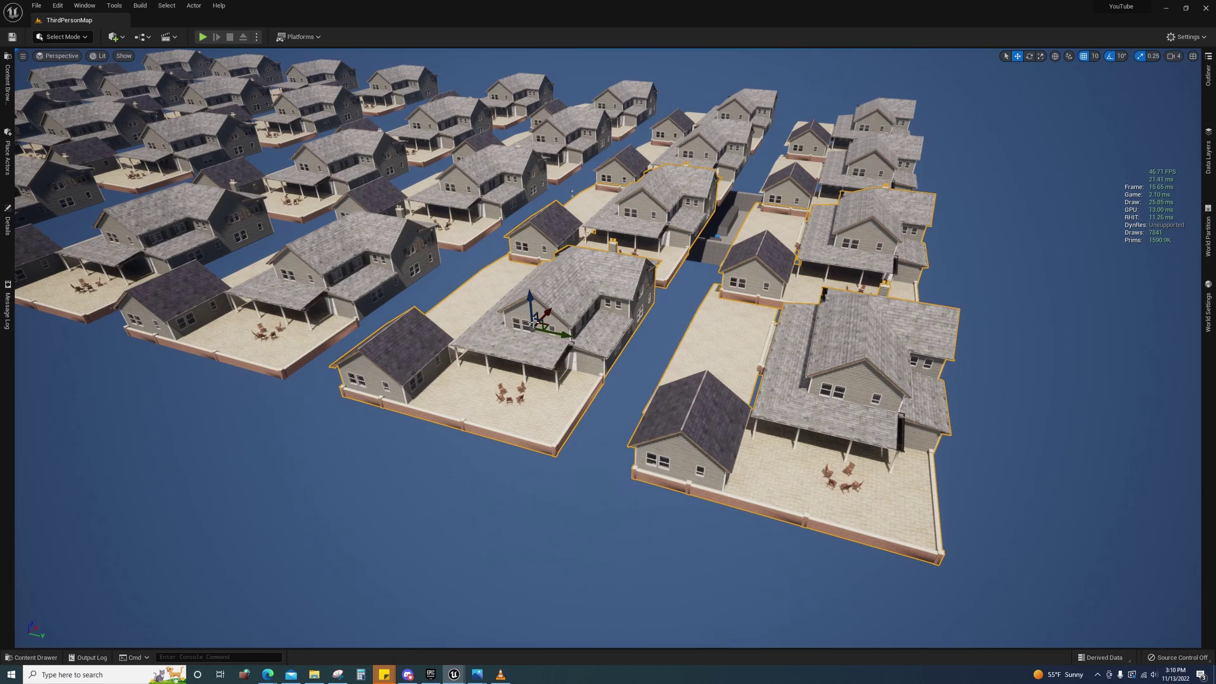
Try creating a packed level actor from the four selected houses with pivot type Center Min Z, cancelling at the level save
right_click(570, 331)
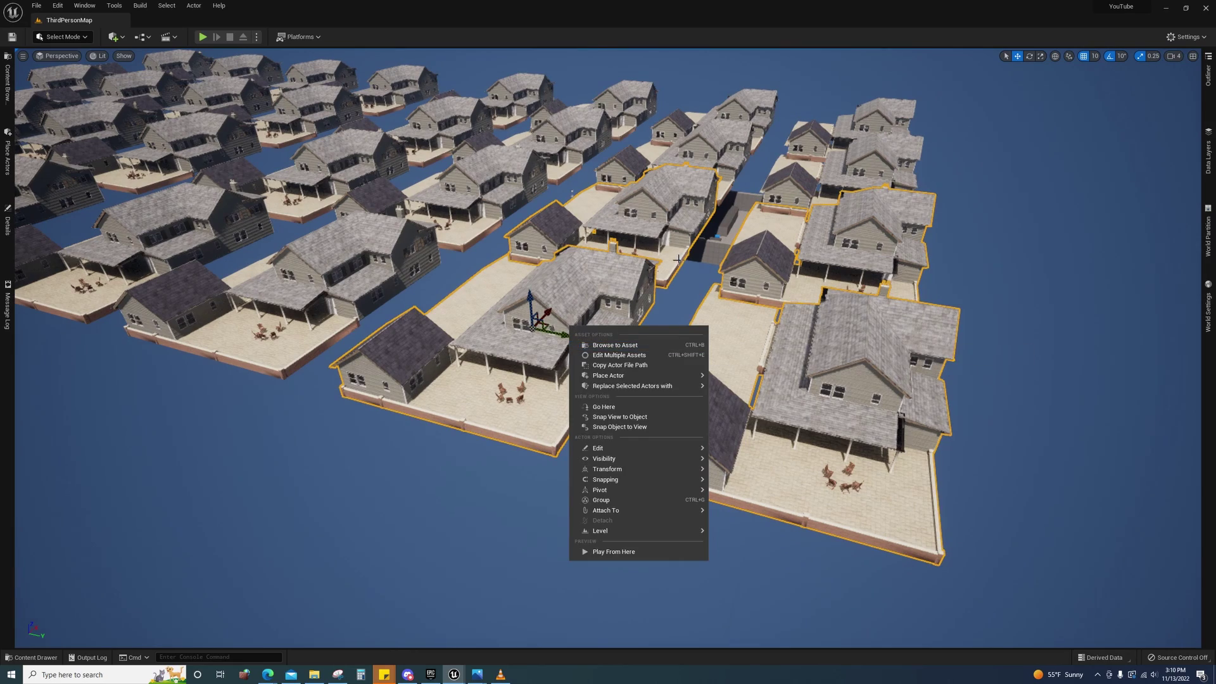
mouse_move(678, 260)
right_mouse_down()
mouse_move(691, 268)
mouse_move(716, 251)
mouse_move(691, 274)
right_mouse_up()
key("w")
key("s")
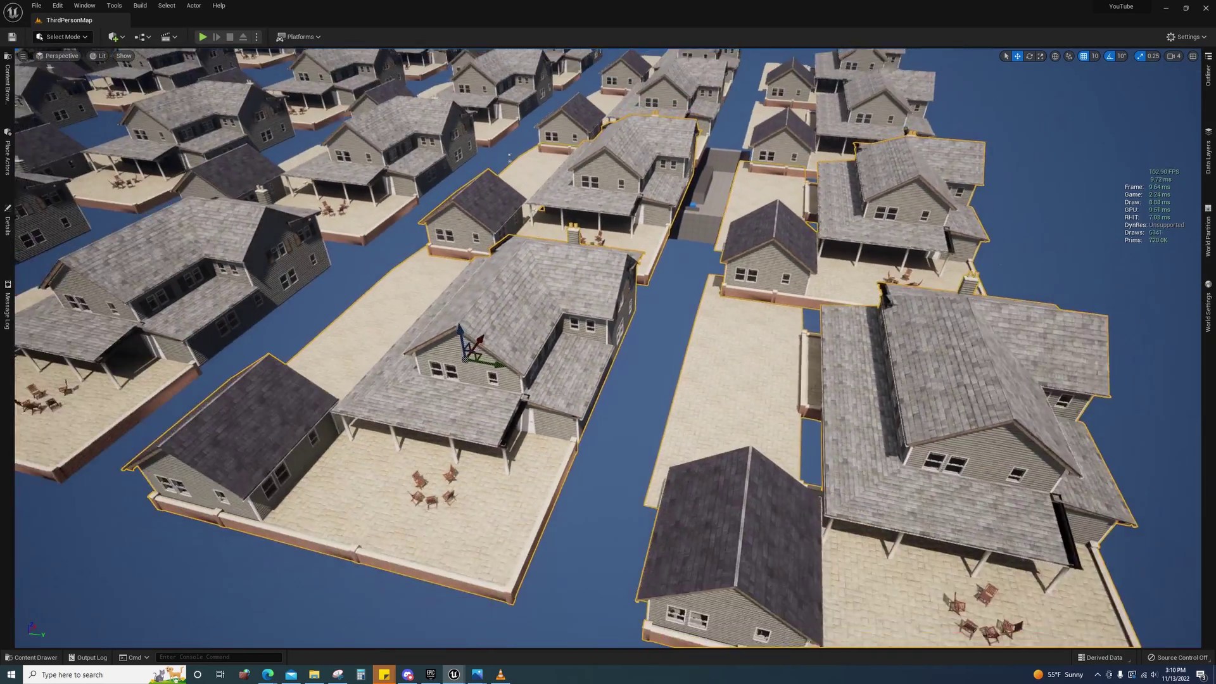
scroll(677, 259, "down", 8)
right_click(679, 269)
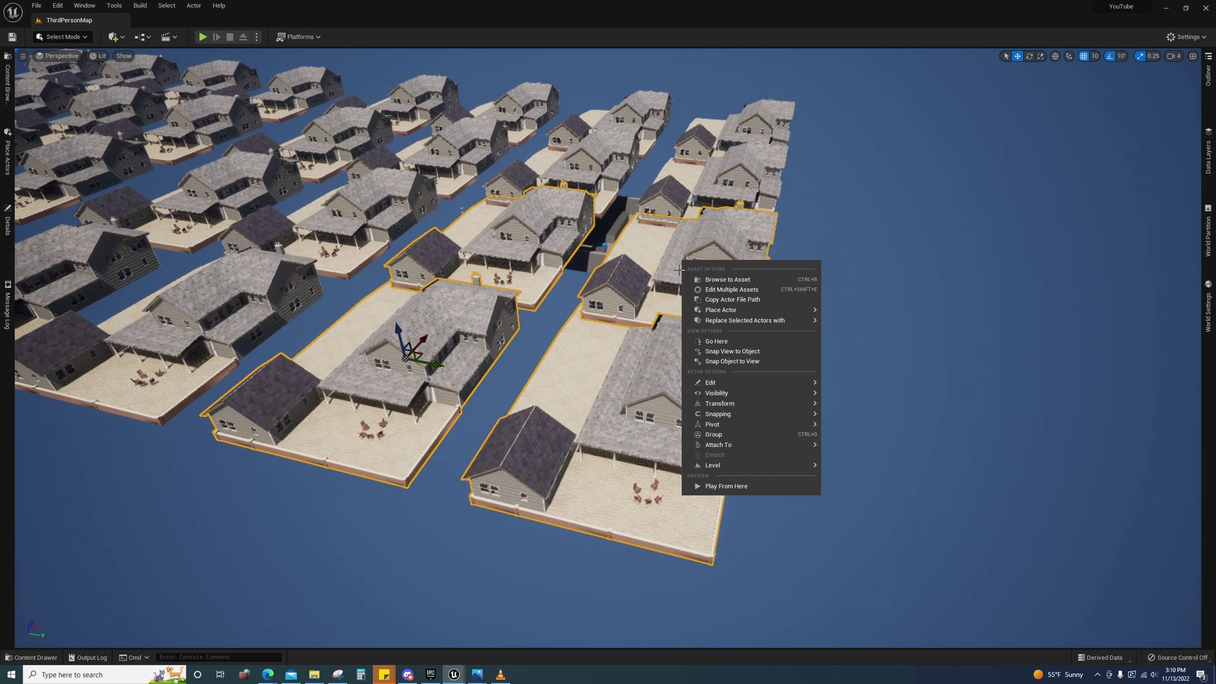
mouse_move(747, 465)
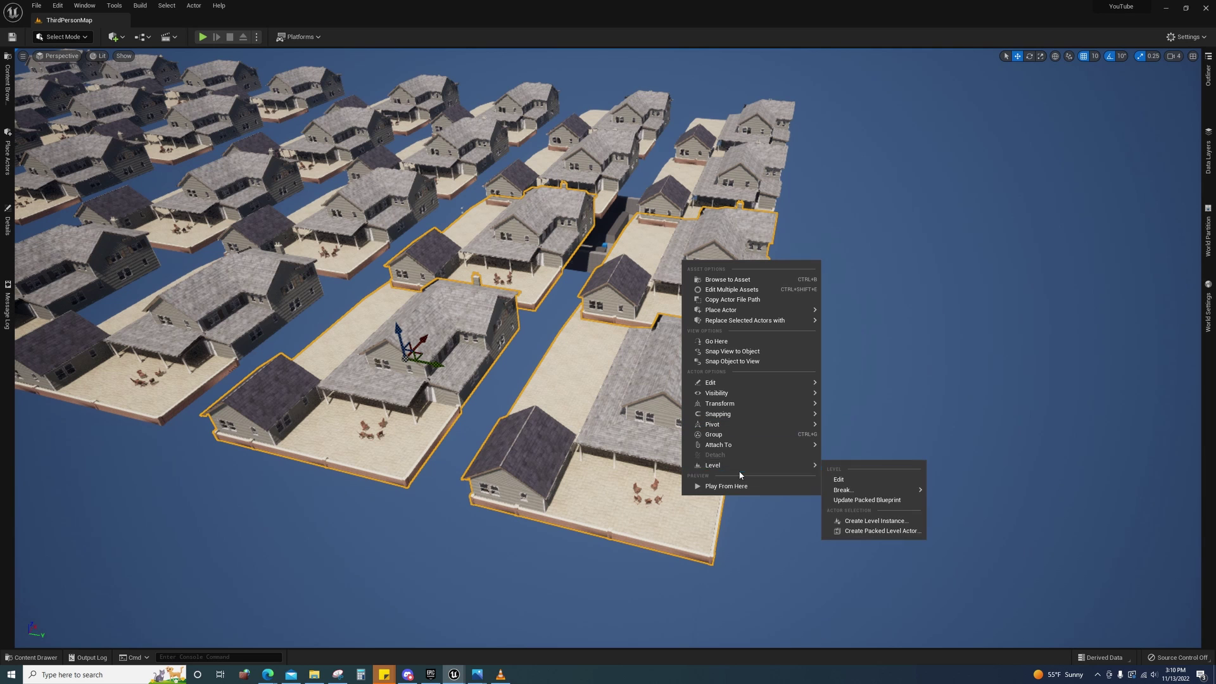
left_click(873, 531)
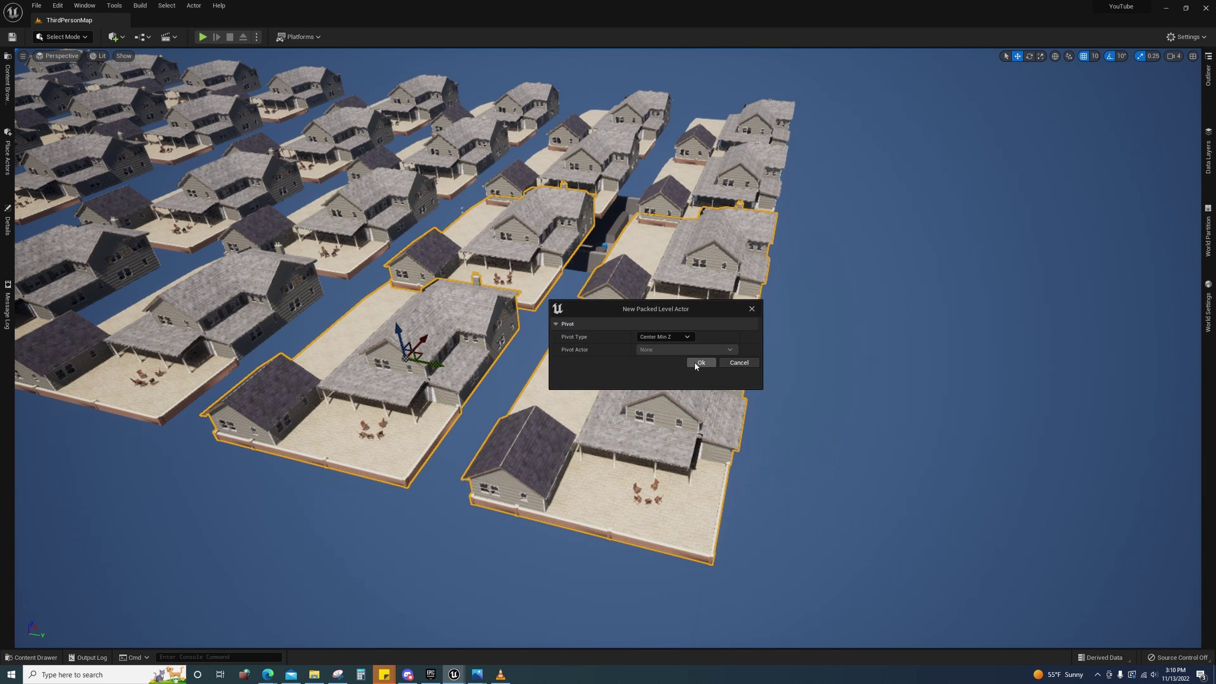
left_click(699, 362)
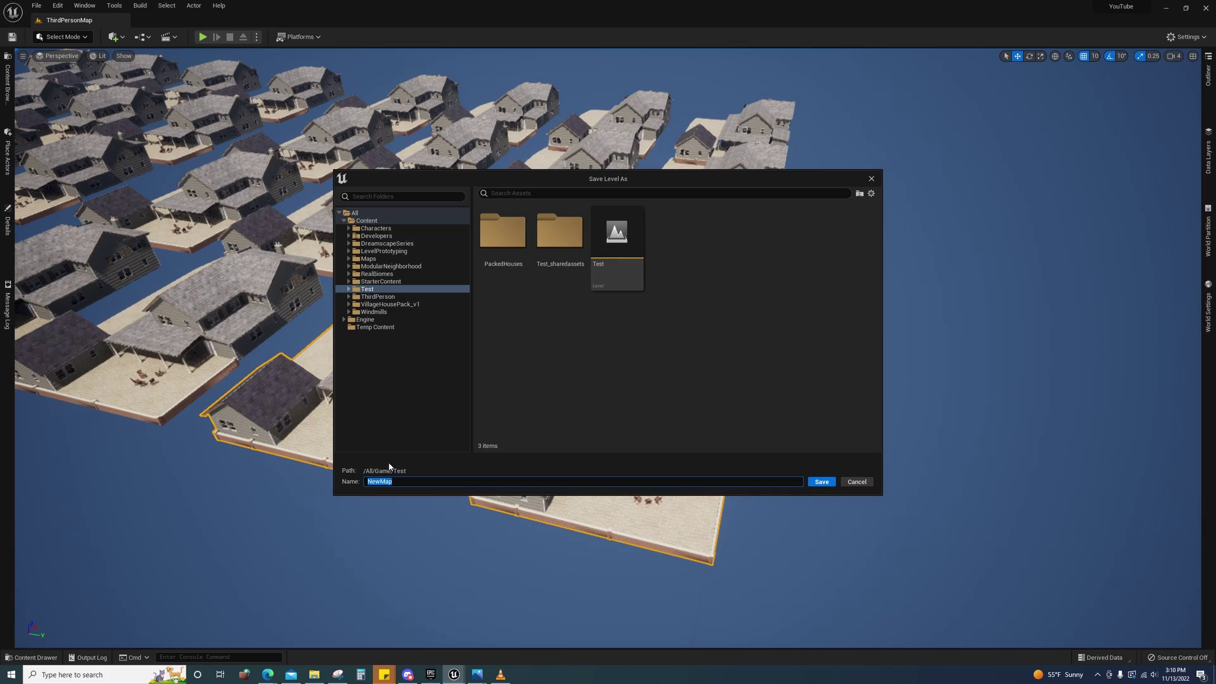
left_click(856, 482)
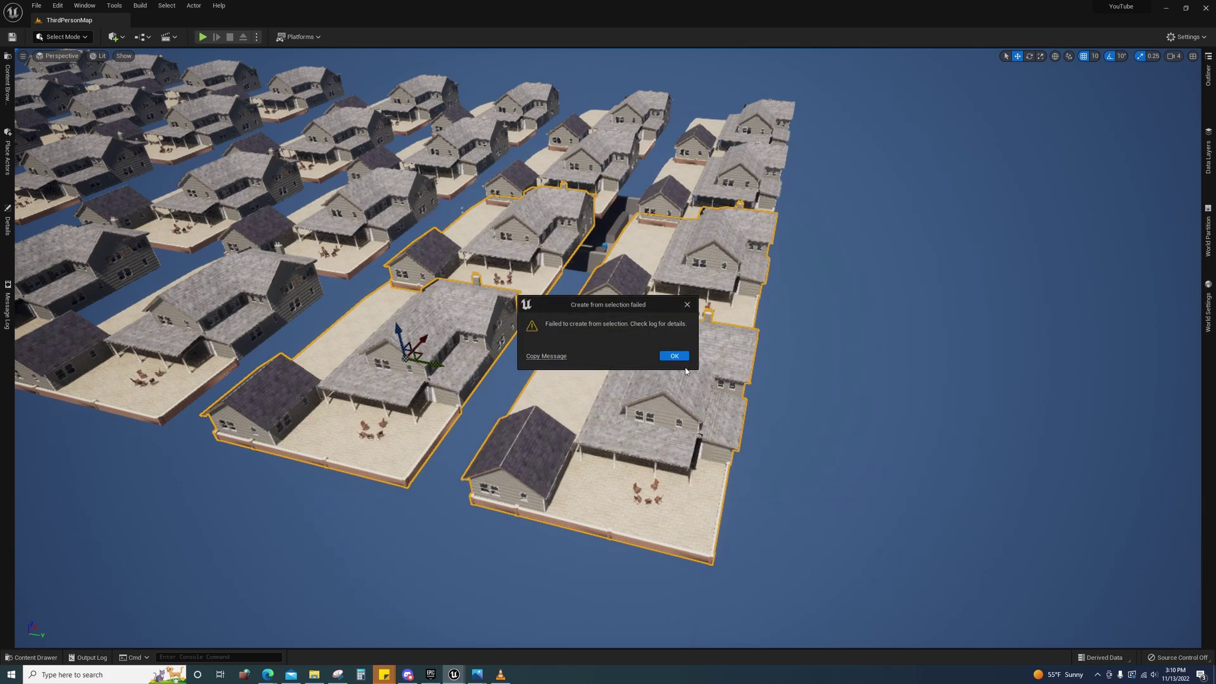
left_click(671, 357)
Extend the selection to all the houses in the grid's three nearest rows
key("d")
right_click_drag(671, 356, 475, 353)
left_click(505, 280, "ctrl")
left_click(641, 280, "ctrl")
left_click(781, 281, "ctrl")
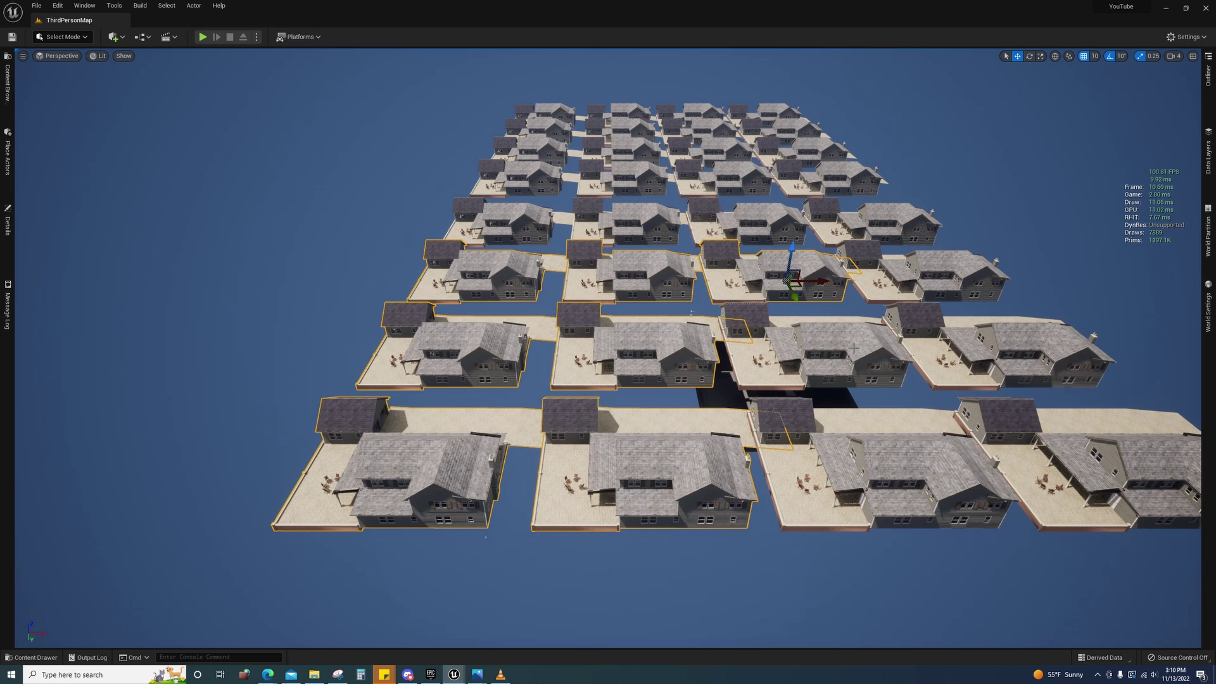
left_click(831, 356, "ctrl")
left_click(1045, 450, "ctrl")
left_click(1007, 345, "ctrl")
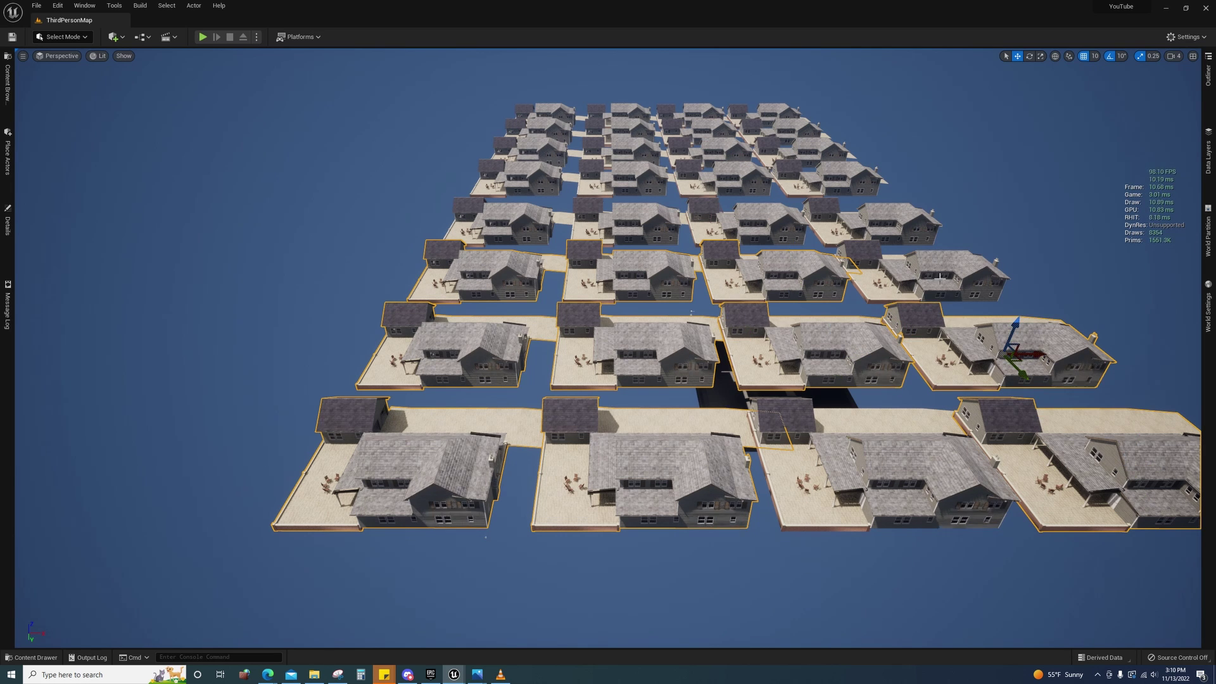
left_click(950, 272, "ctrl")
Add the houses in the remaining far rows to the selection so the whole grid is covered
left_click(892, 222, "ctrl")
left_click(756, 223, "ctrl")
left_click(636, 220, "ctrl")
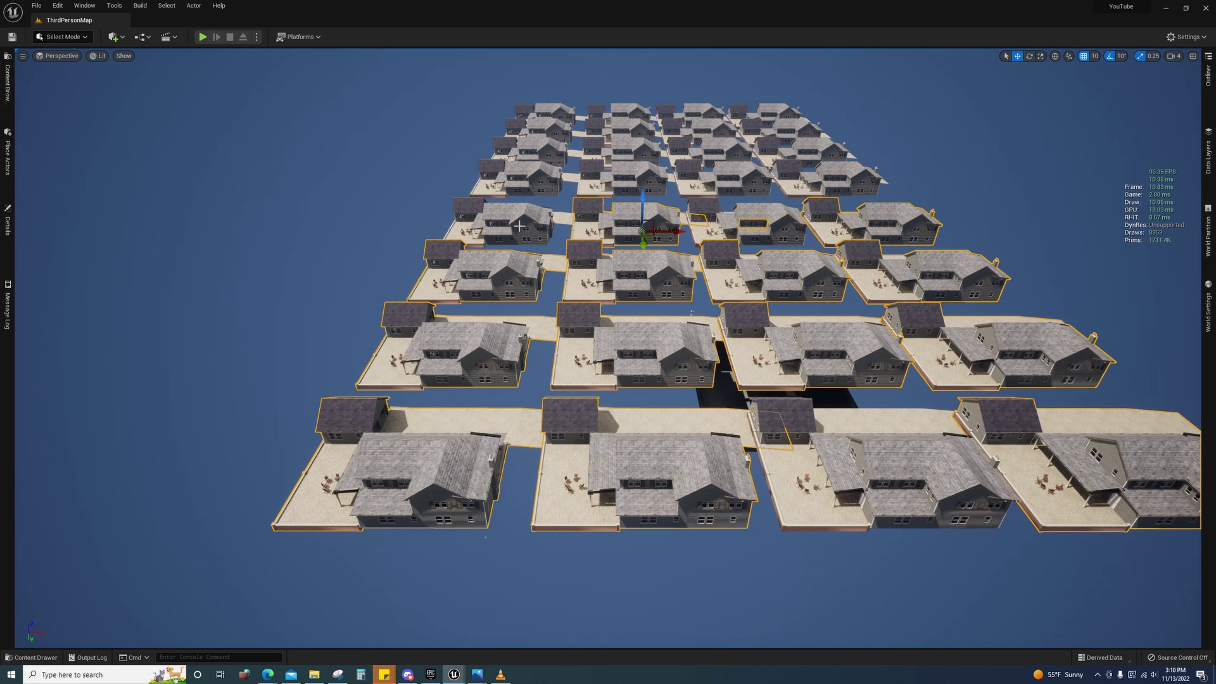
left_click(522, 218, "ctrl")
left_click(634, 185, "ctrl")
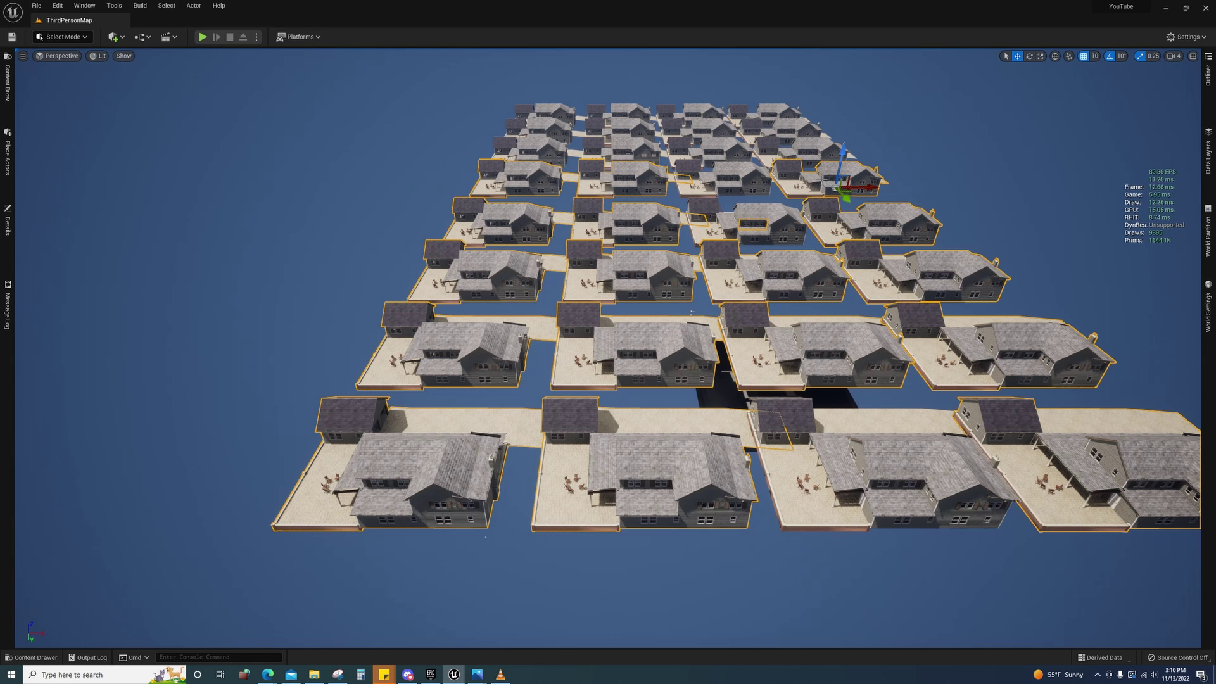
left_click(801, 152, "ctrl")
left_click(701, 156, "ctrl")
left_click(619, 154, "ctrl")
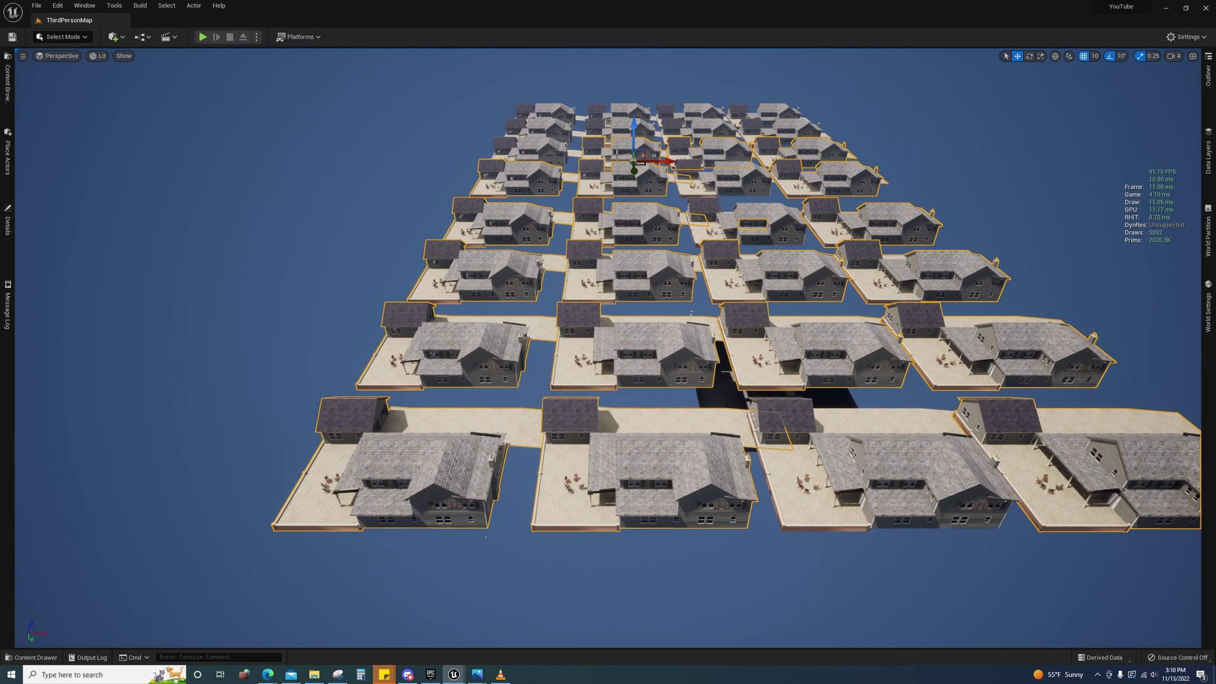
left_click(543, 155, "ctrl")
left_click(627, 124, "ctrl")
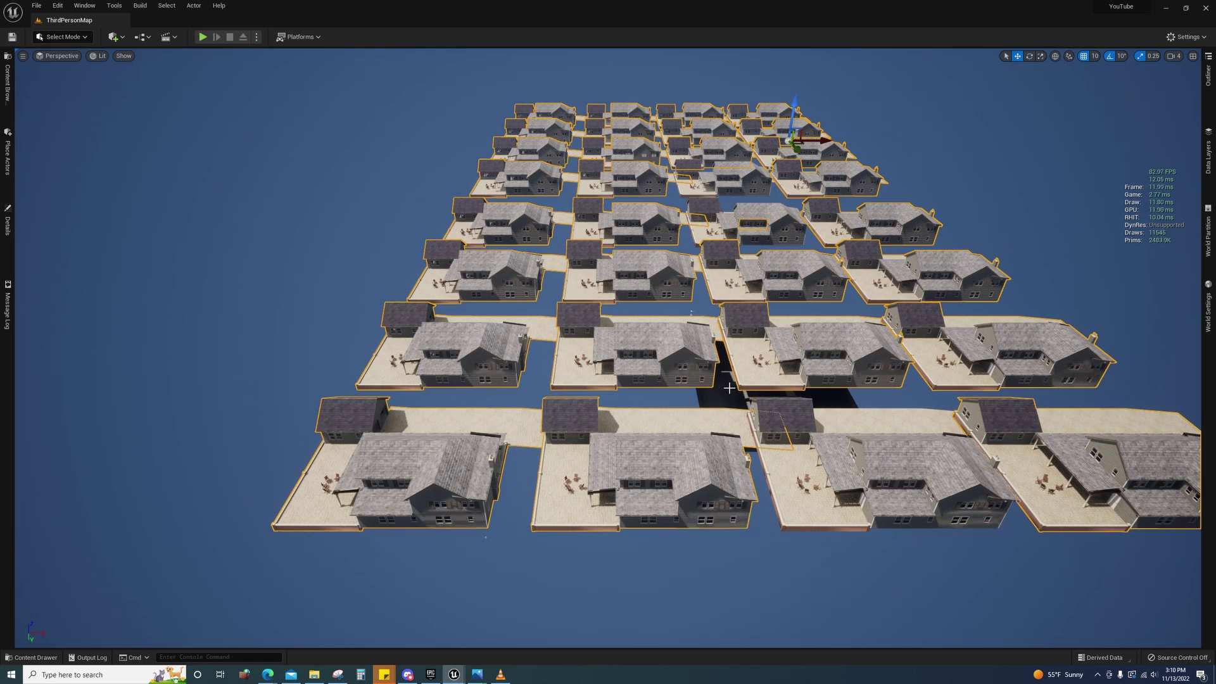
Examine the selected house grid up close while watching the frame rate and draw call statistics
right_click_drag(707, 379, 710, 352)
key("w")
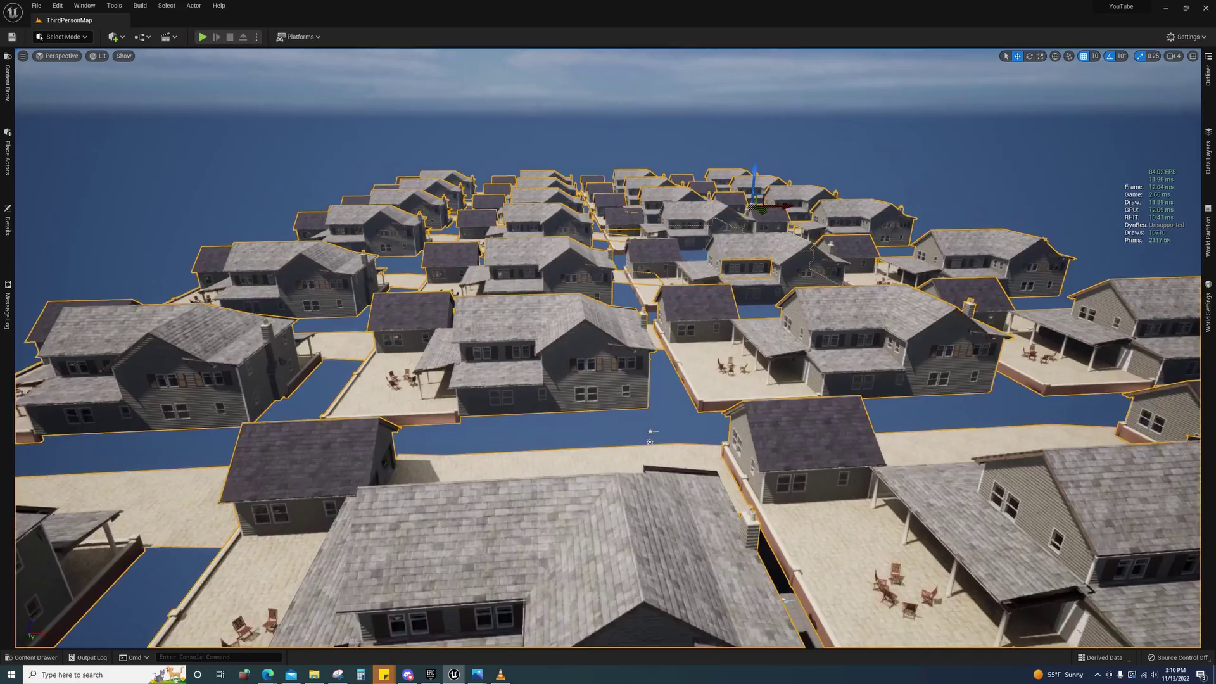
key("d")
right_click_drag(650, 284, 649, 279)
key("s")
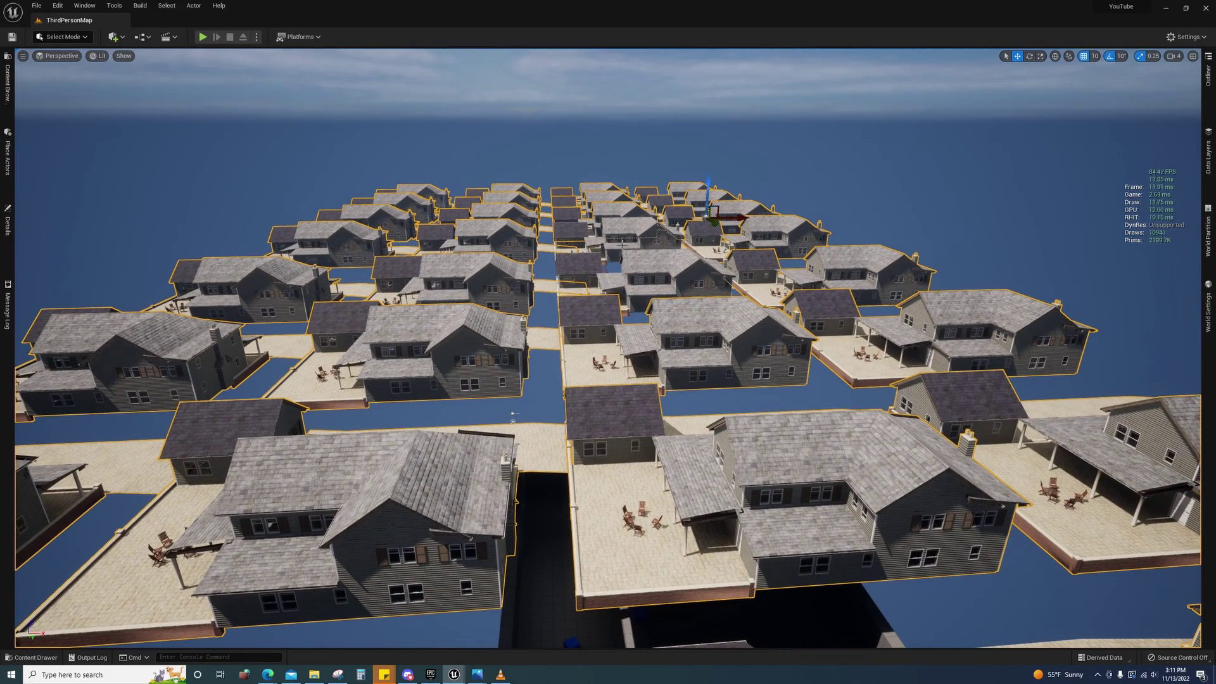
key("a")
right_click_drag(619, 246, 571, 238)
key("s")
key("d")
key("a")
key("s")
key("d")
key("a")
key("w")
key("d")
key("s")
key("w")
key("d")
key("s")
mouse_move(657, 290)
right_mouse_down()
mouse_move(659, 304)
mouse_move(657, 288)
right_mouse_up()
key("w")
key("s")
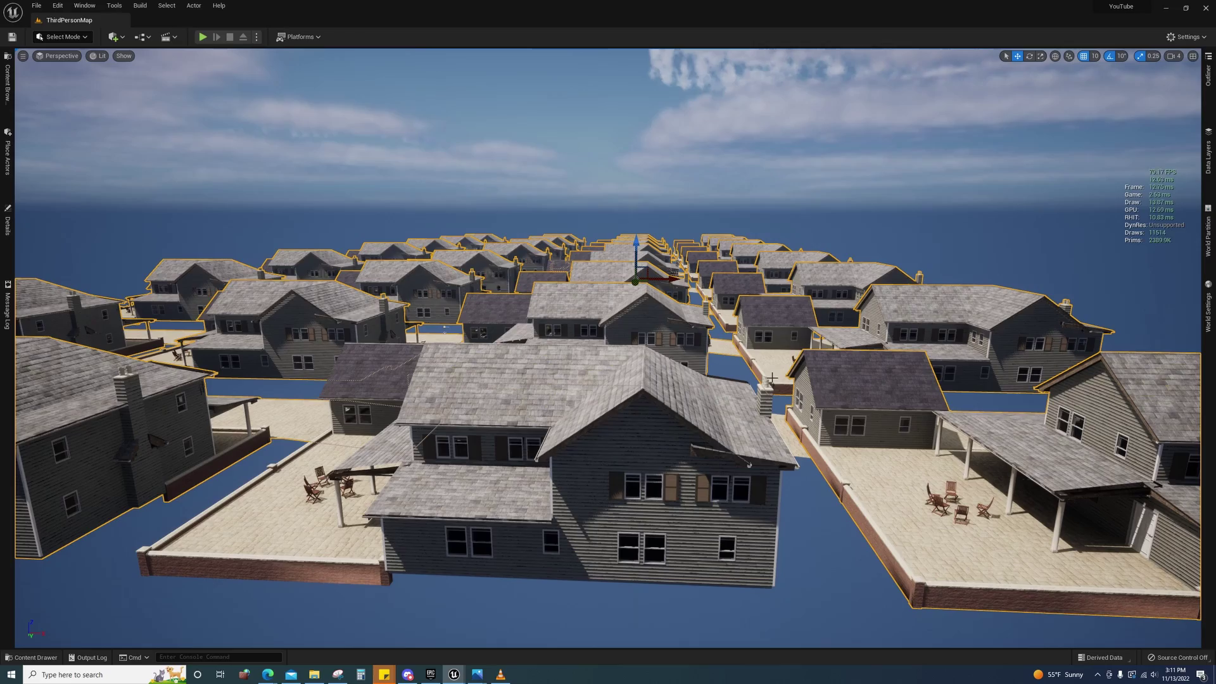
Compare the rendering statistics of the whole house grid at distant, near and overhead views
key("s")
right_click_drag(747, 367, 611, 365)
key("s")
key("a")
right_click_drag(690, 341, 829, 336)
left_click_drag(739, 403, 763, 495, "alt")
key("s")
right_click_drag(763, 494, 738, 506)
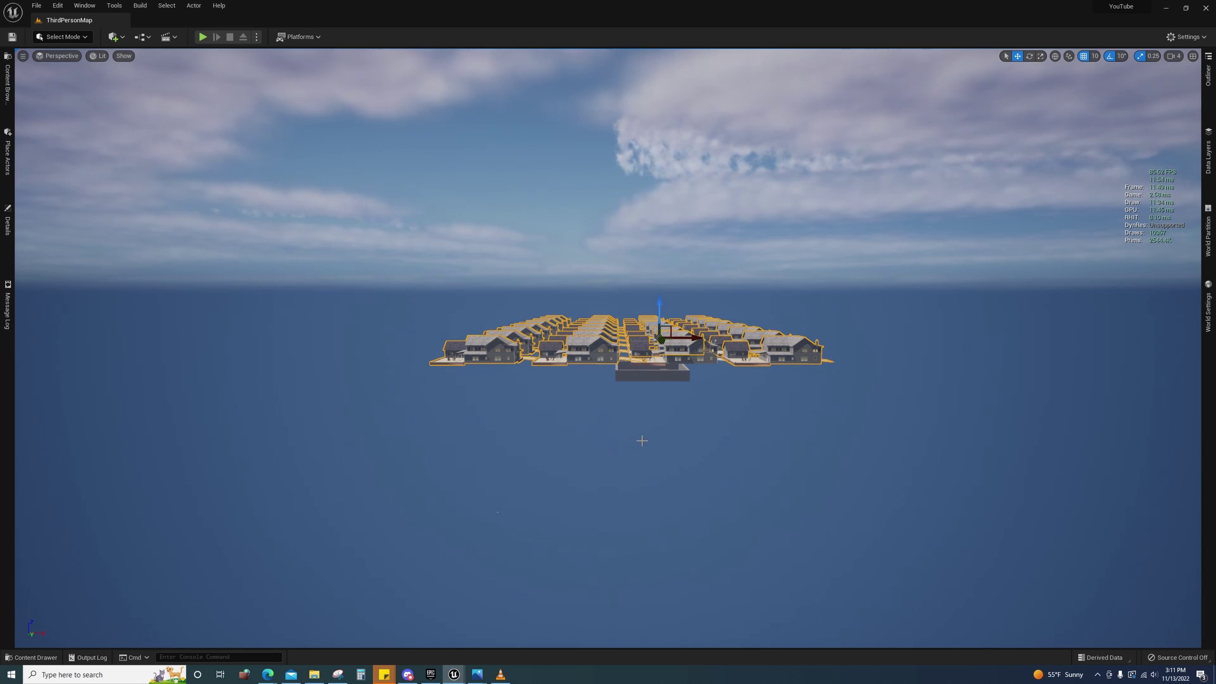
key("w")
right_click_drag(680, 423, 680, 406)
key("s")
key("w")
scroll(633, 406, "up", 4)
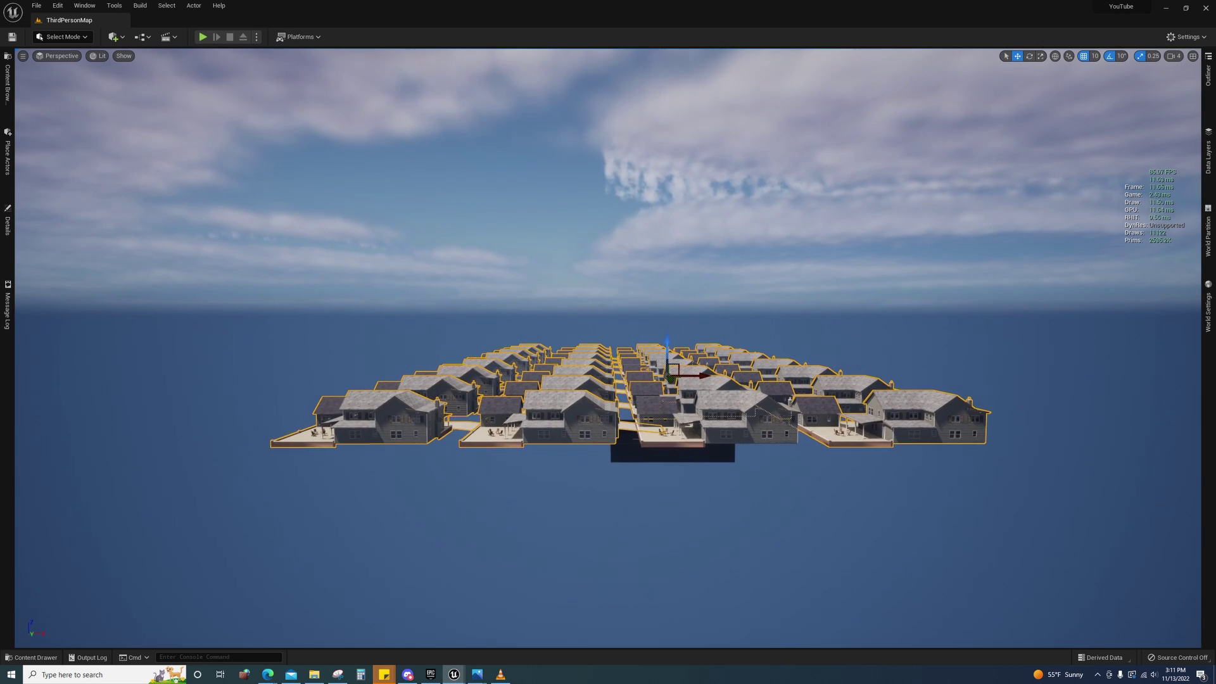
scroll(633, 406, "up", 5)
scroll(633, 405, "down", 6)
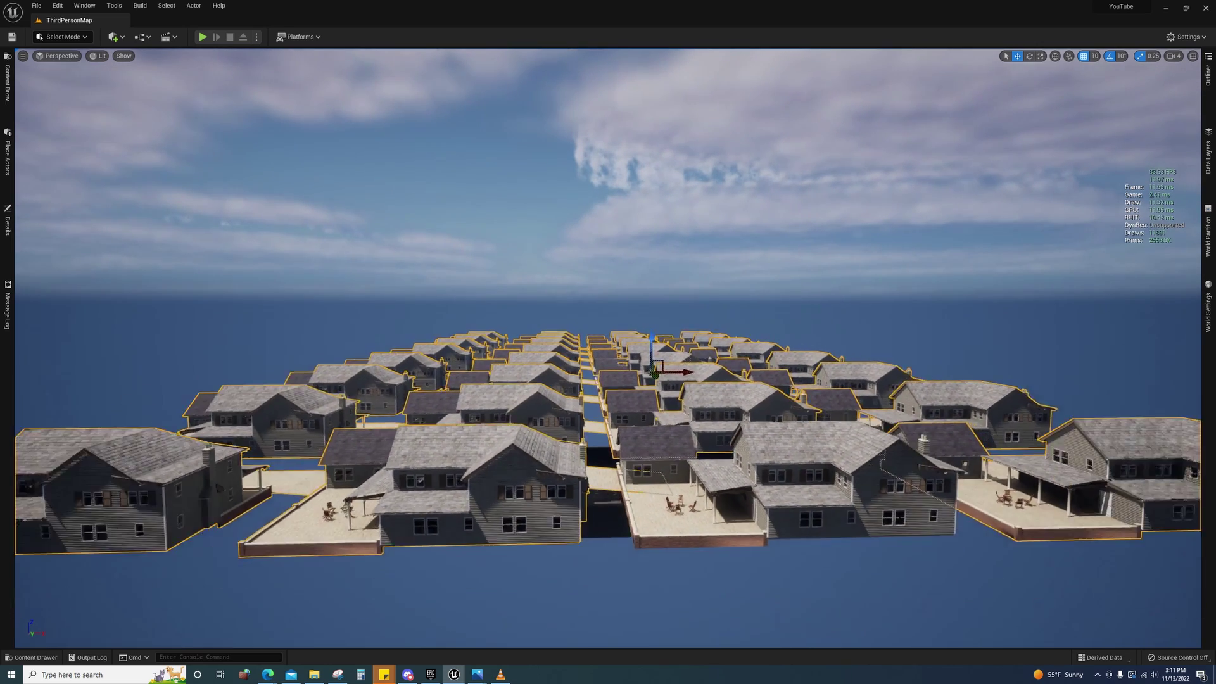
scroll(572, 384, "down", 3)
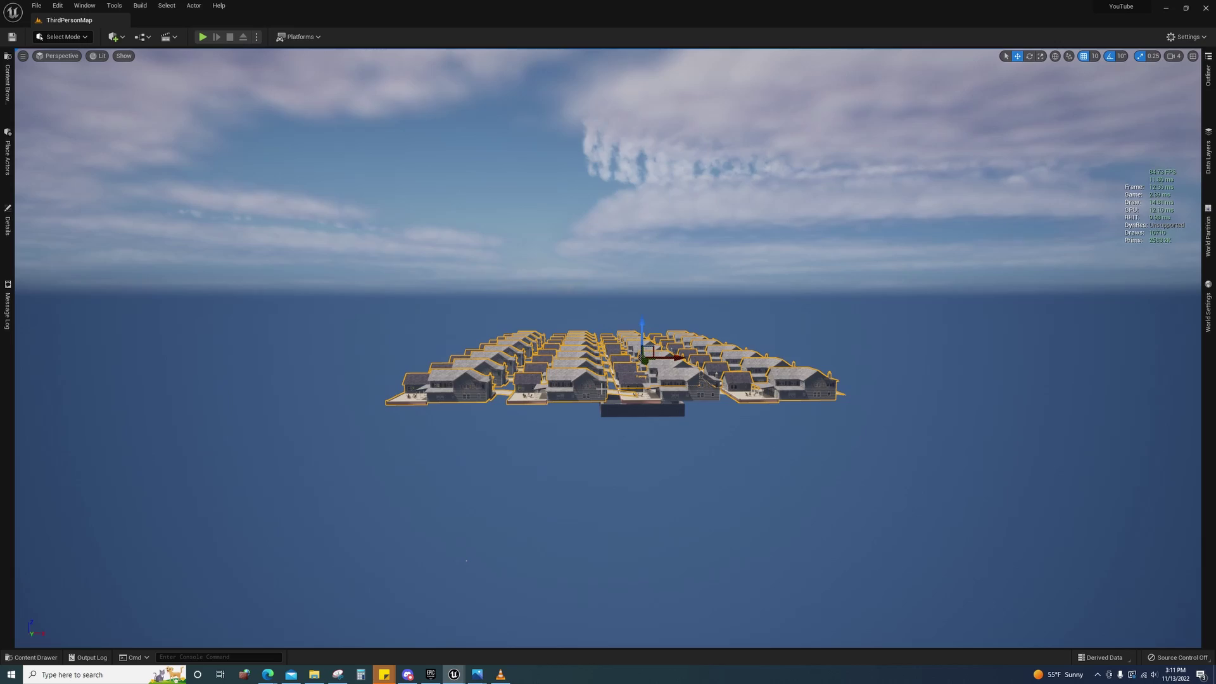
key("w")
right_click_drag(604, 389, 587, 449)
scroll(657, 314, "down", 5)
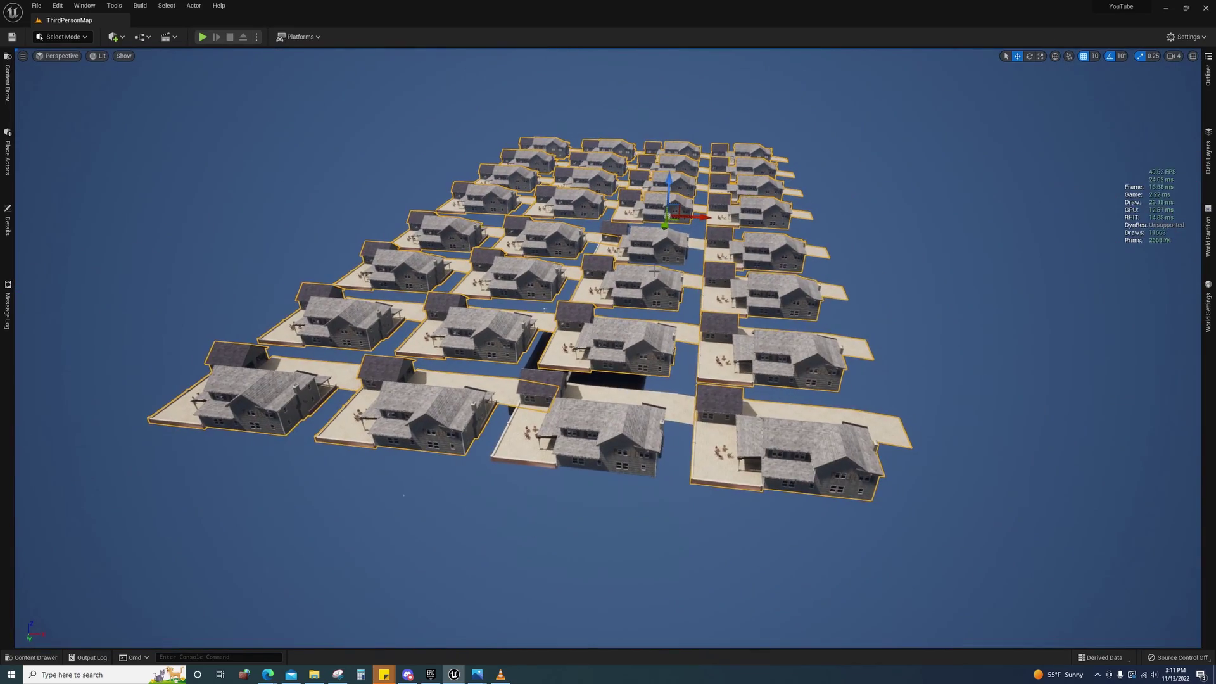
right_click(653, 250)
mouse_move(753, 393)
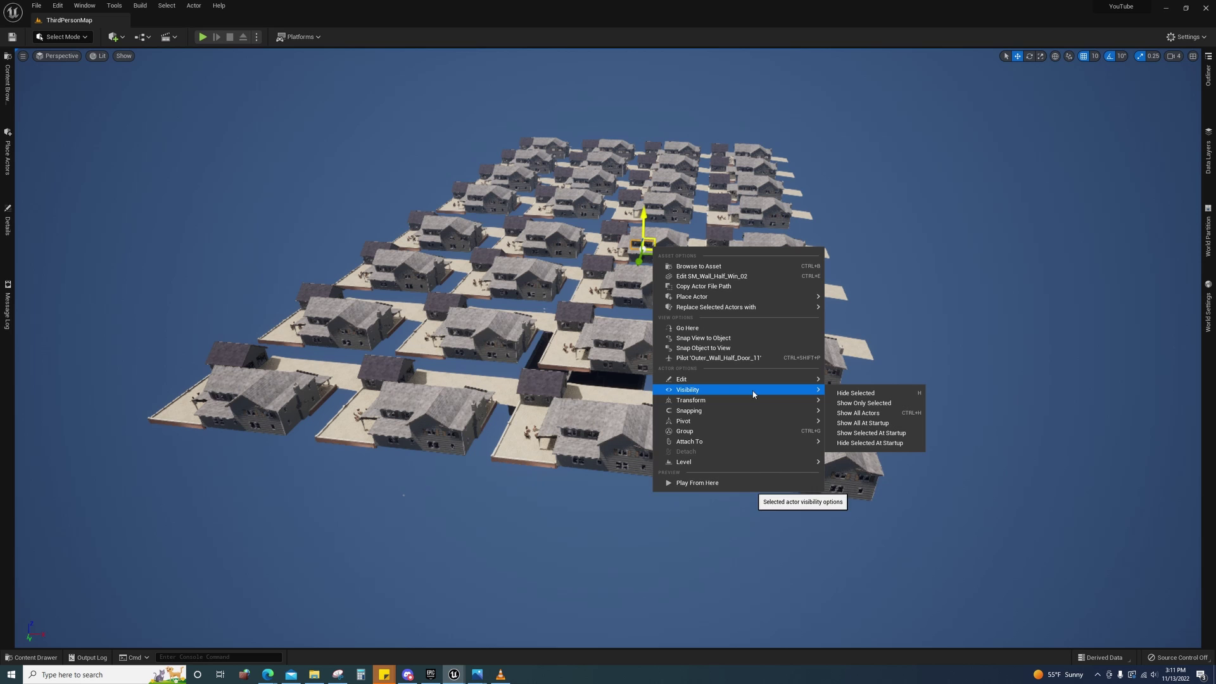
mouse_move(788, 463)
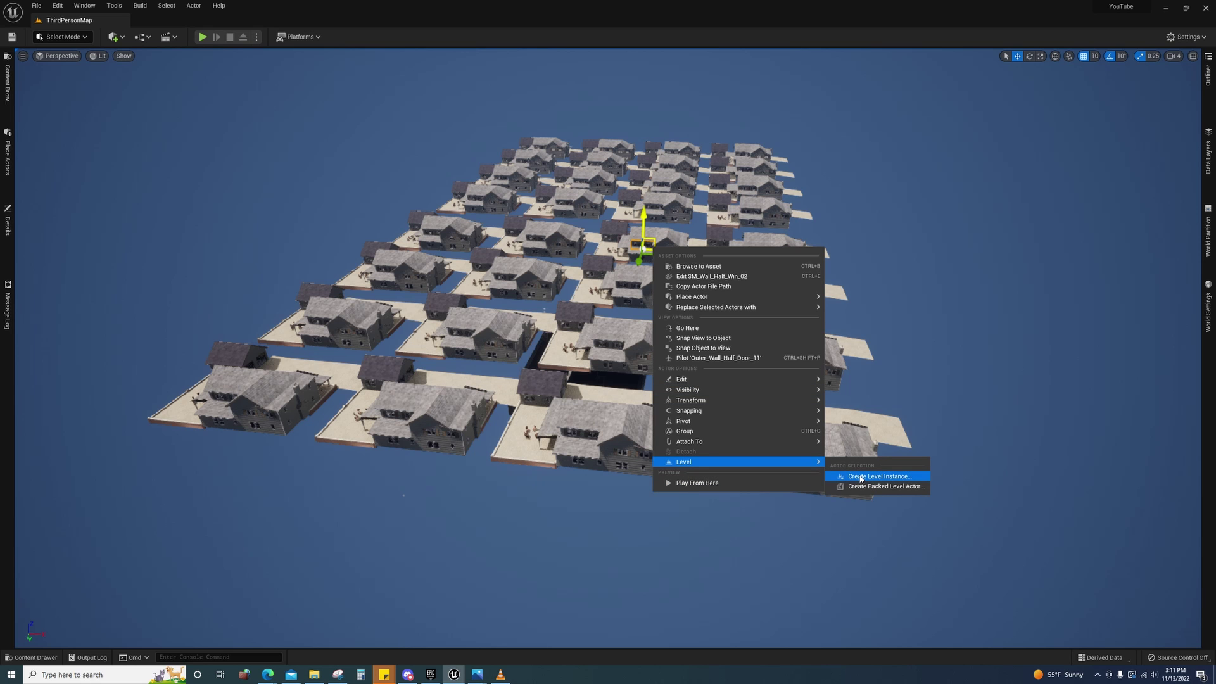
left_click(862, 487)
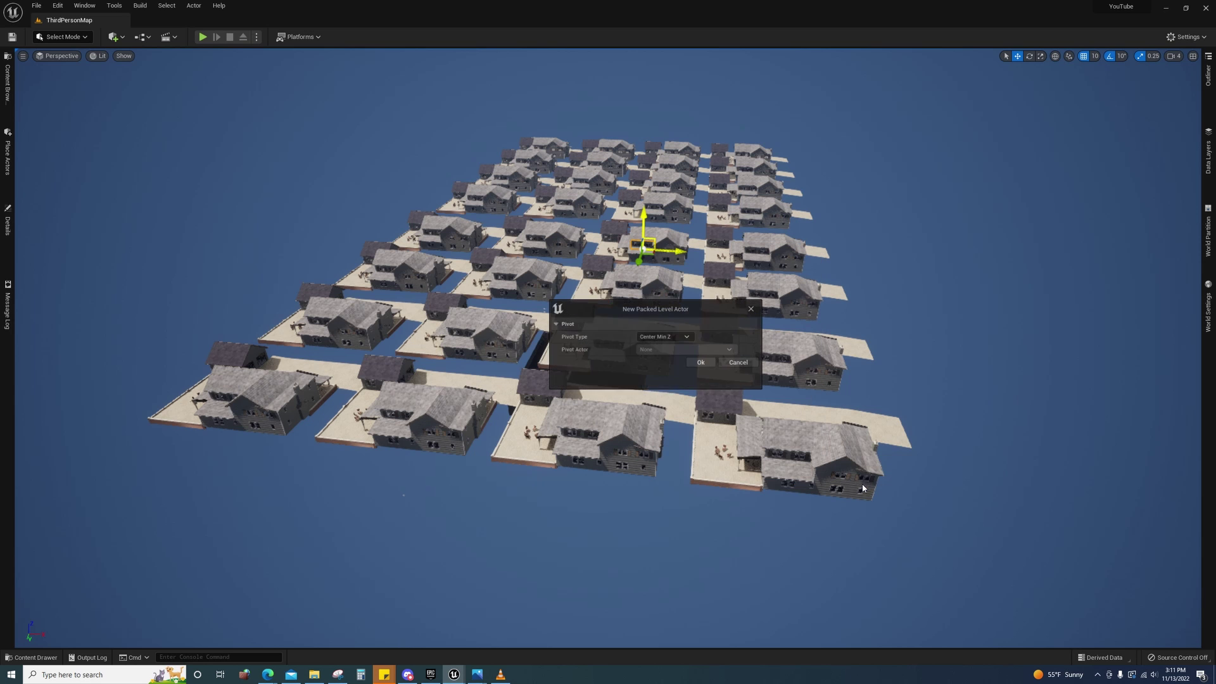
left_click(727, 362)
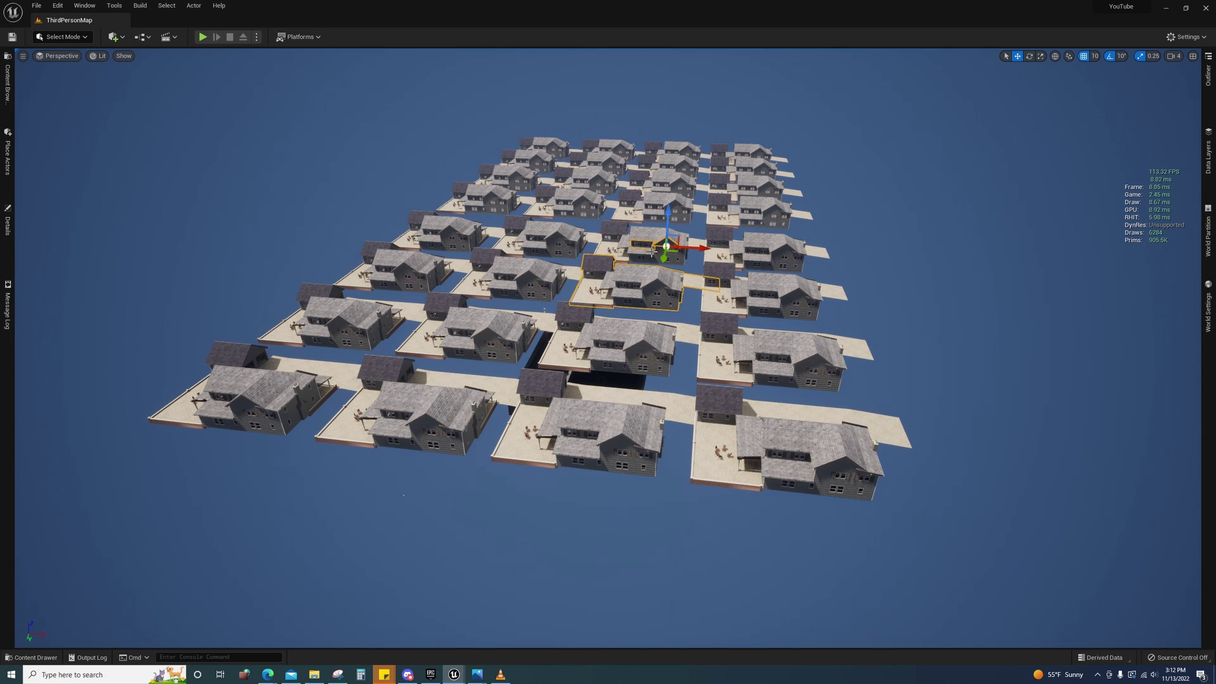
left_click(651, 253)
Reload ThirdPersonMap from the ThirdPerson Maps folder without saving the changed content
left_click(31, 657)
left_click(46, 611)
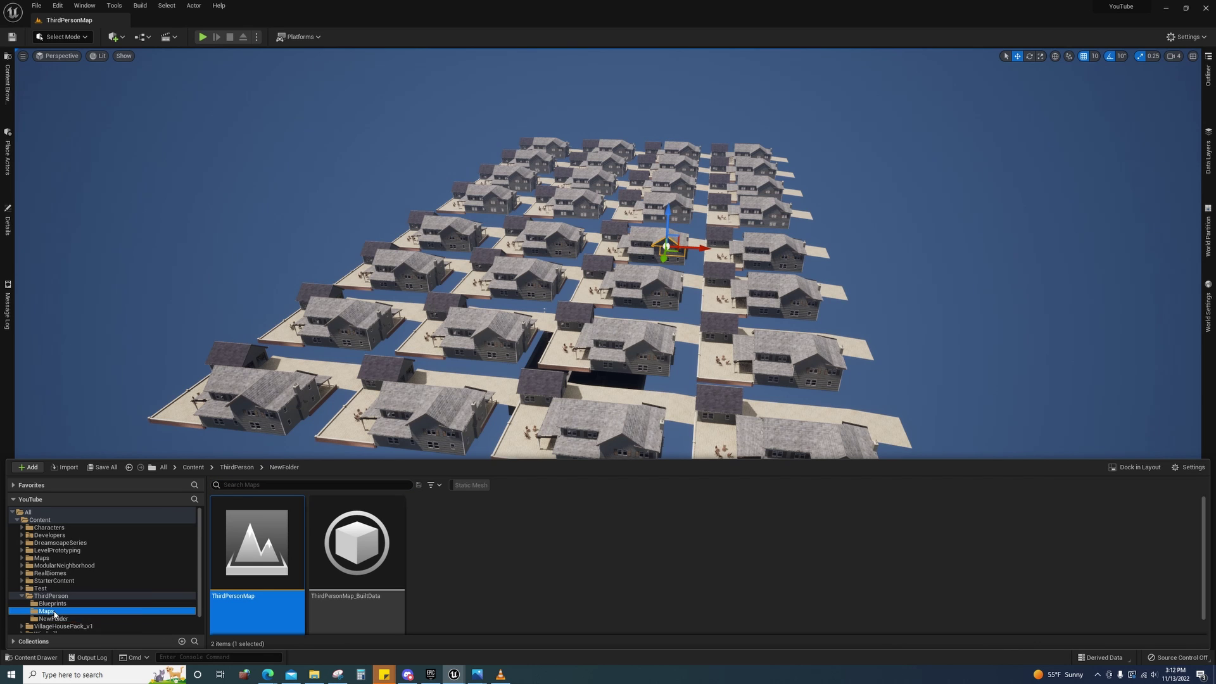
double_click(250, 571)
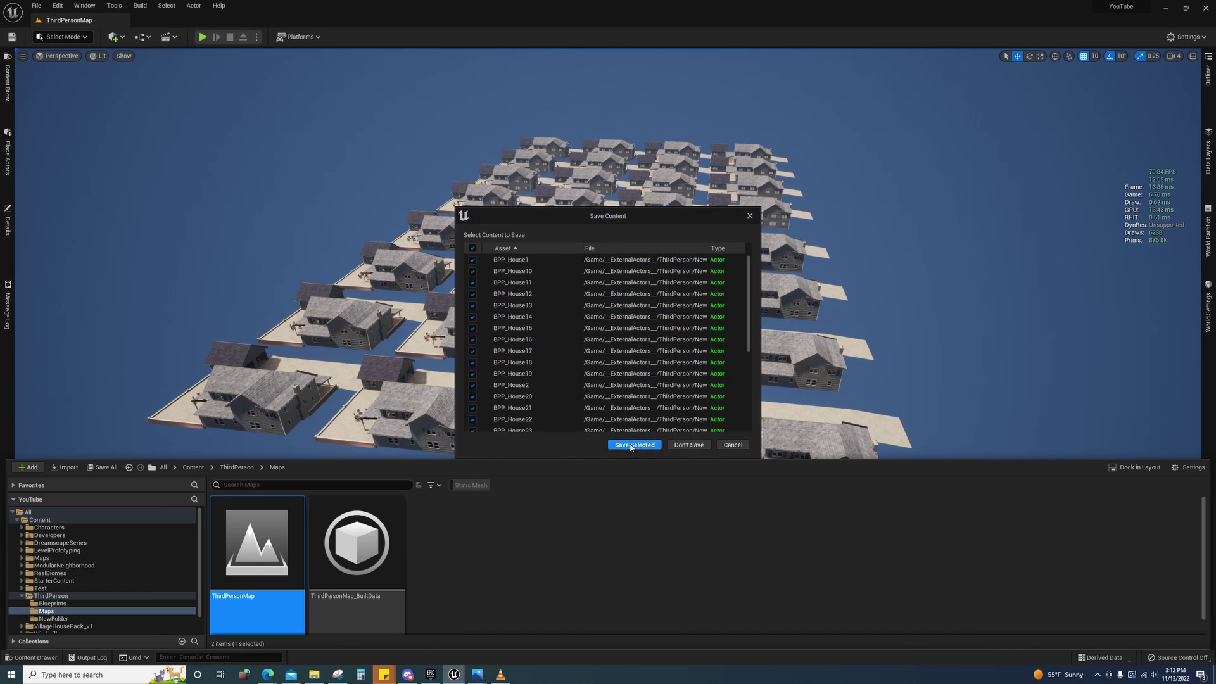
left_click(687, 445)
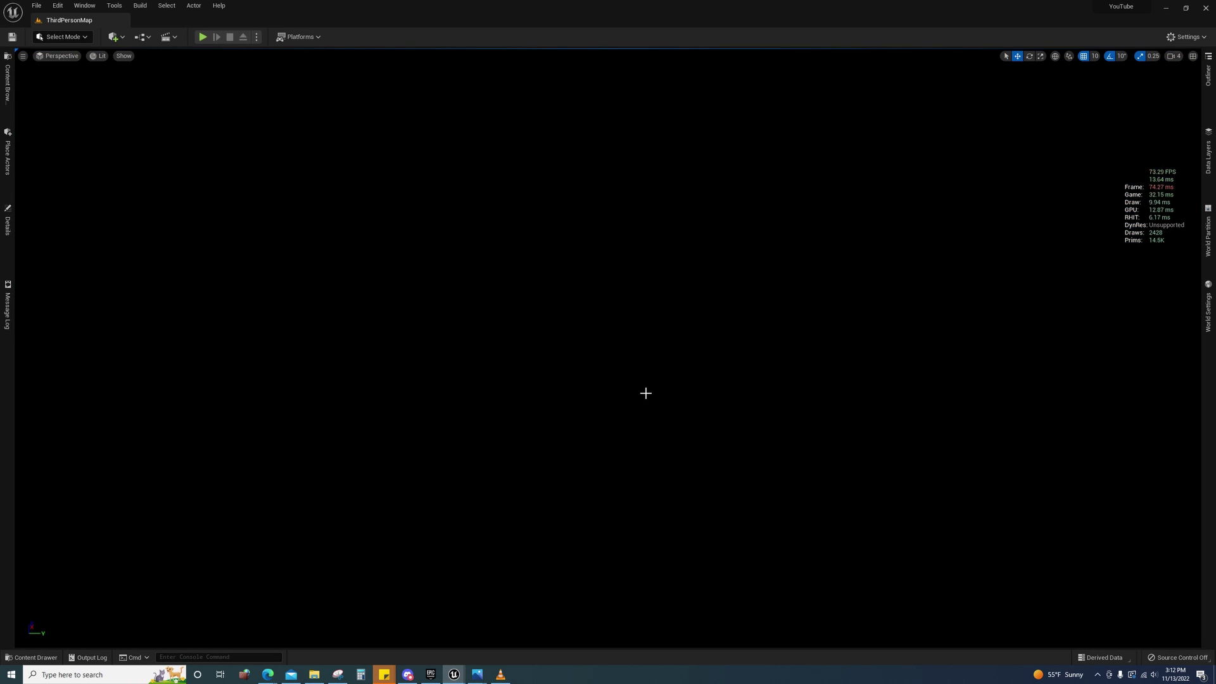
Select all the packed house actors from BPP_House1 through BPP_House32
key("s")
right_click_drag(613, 317, 633, 317)
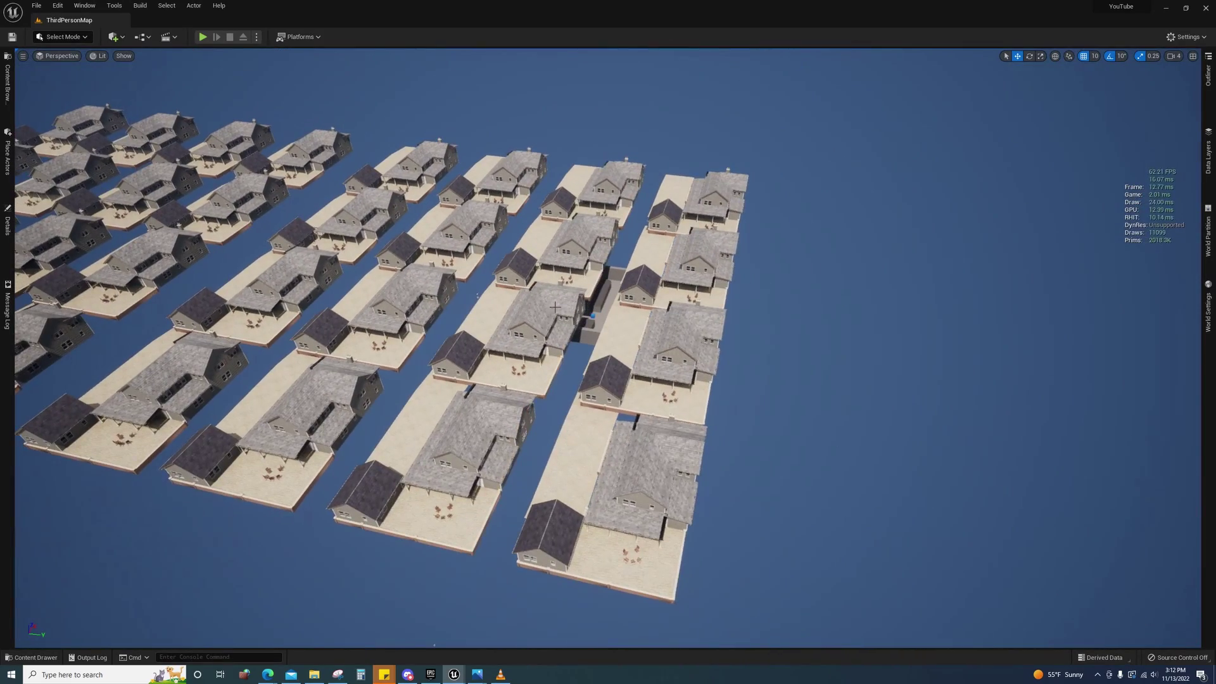
left_click(551, 314)
key("d")
right_click_drag(551, 313, 364, 311)
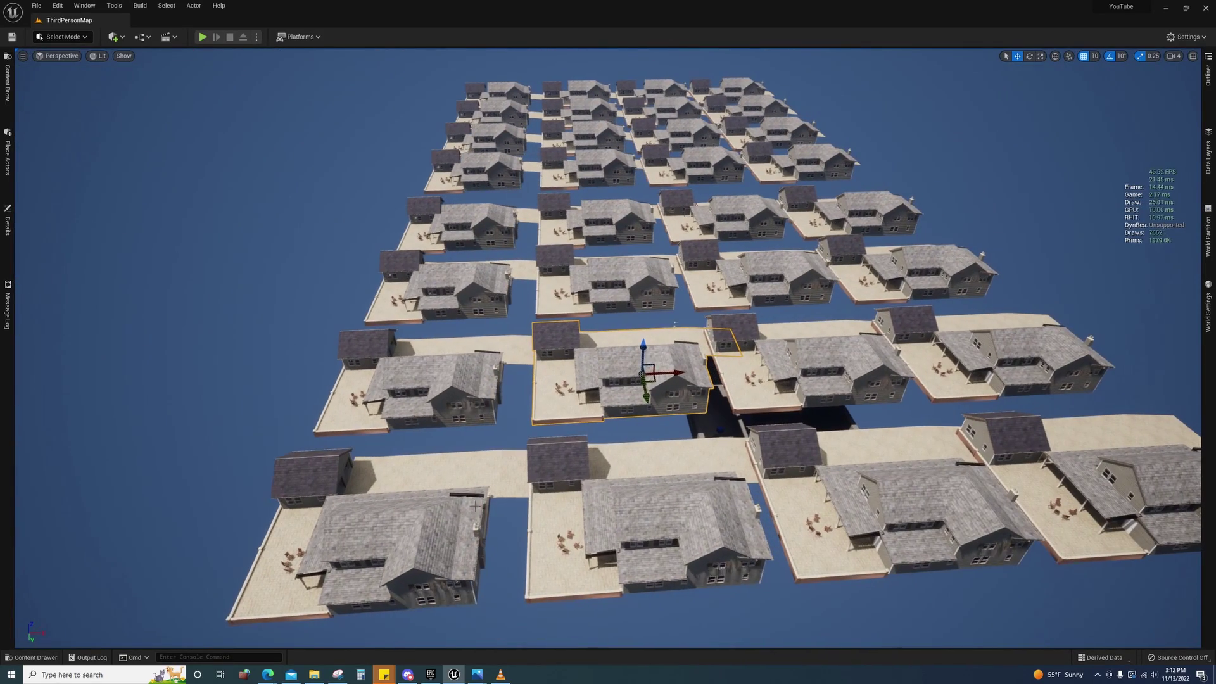
left_click(443, 482, "ctrl")
left_click(1208, 75)
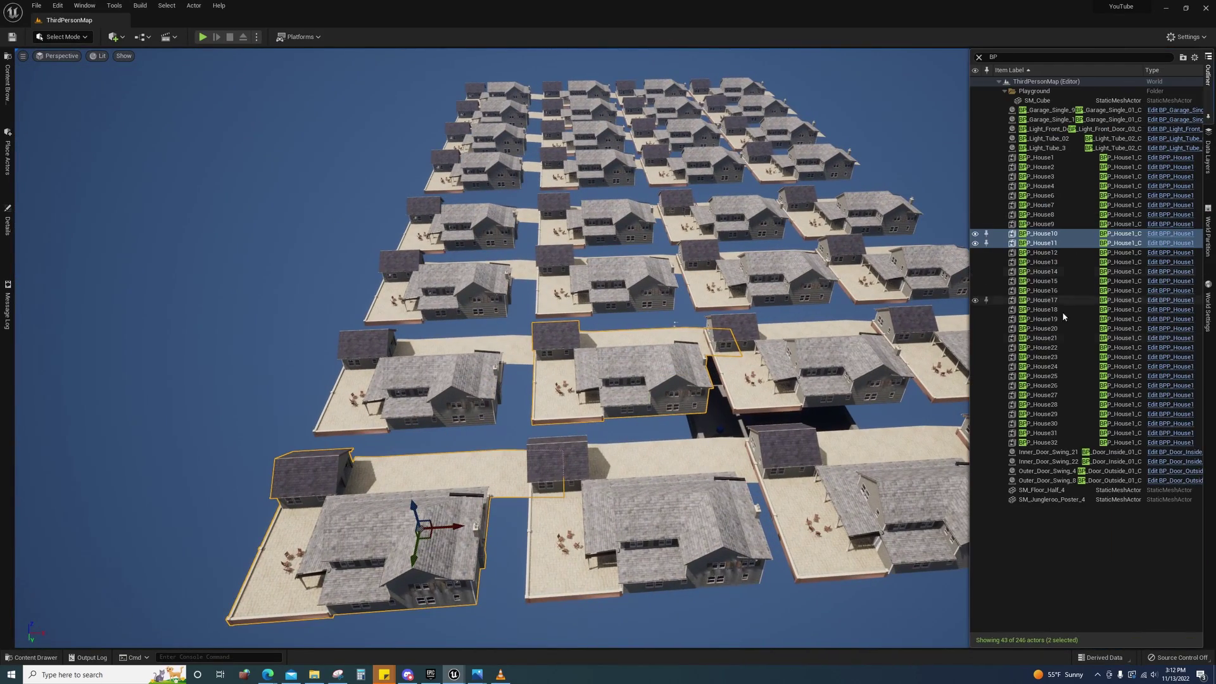
left_click(1037, 433)
left_click(1038, 442)
left_click(1039, 158, "shift")
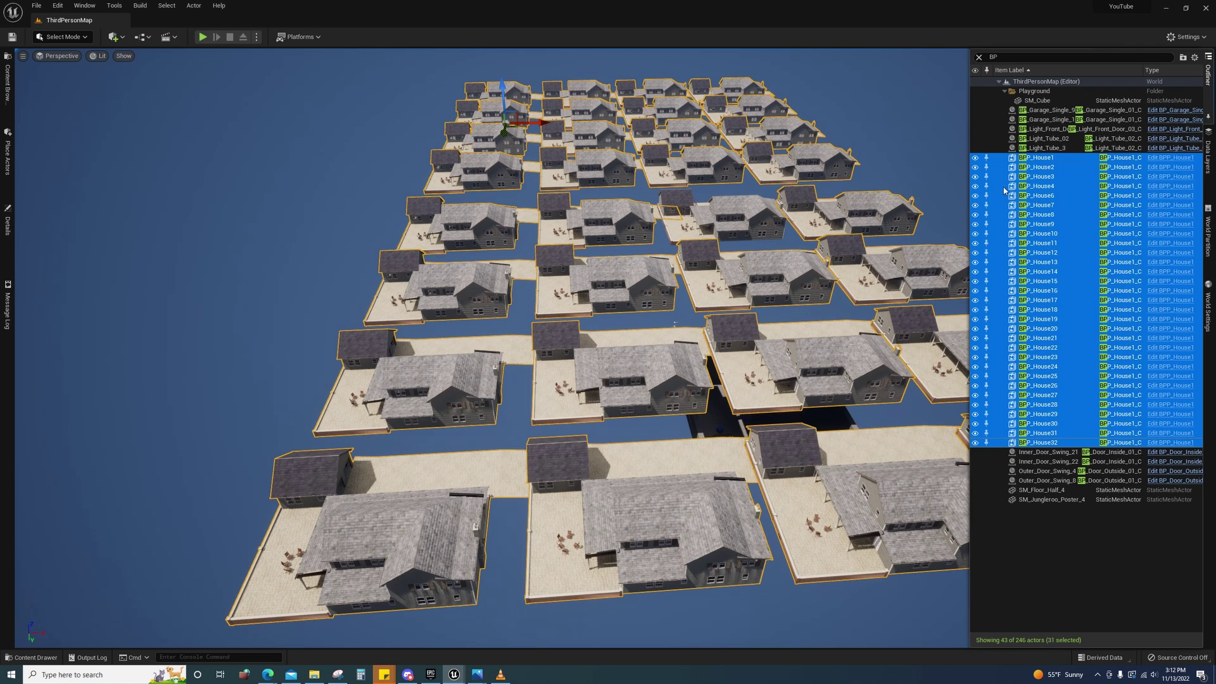
Create a packed level actor from the selected houses with pivot type Center Min Z
right_click(746, 274)
mouse_move(836, 476)
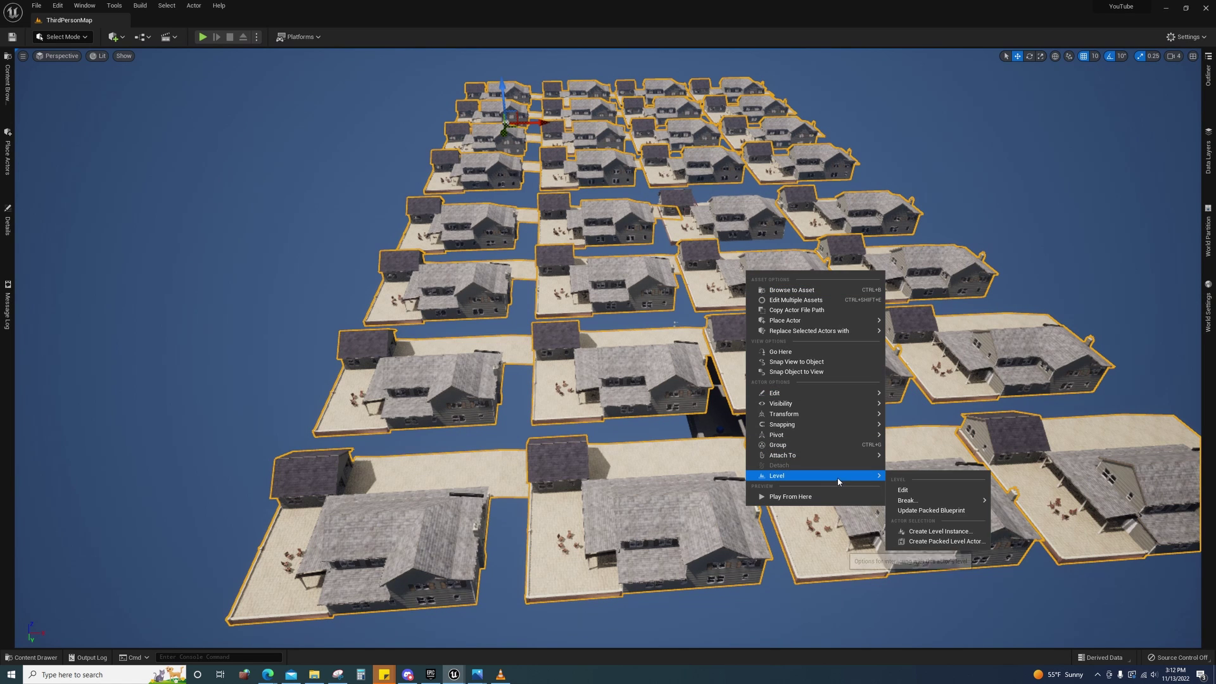
left_click(948, 542)
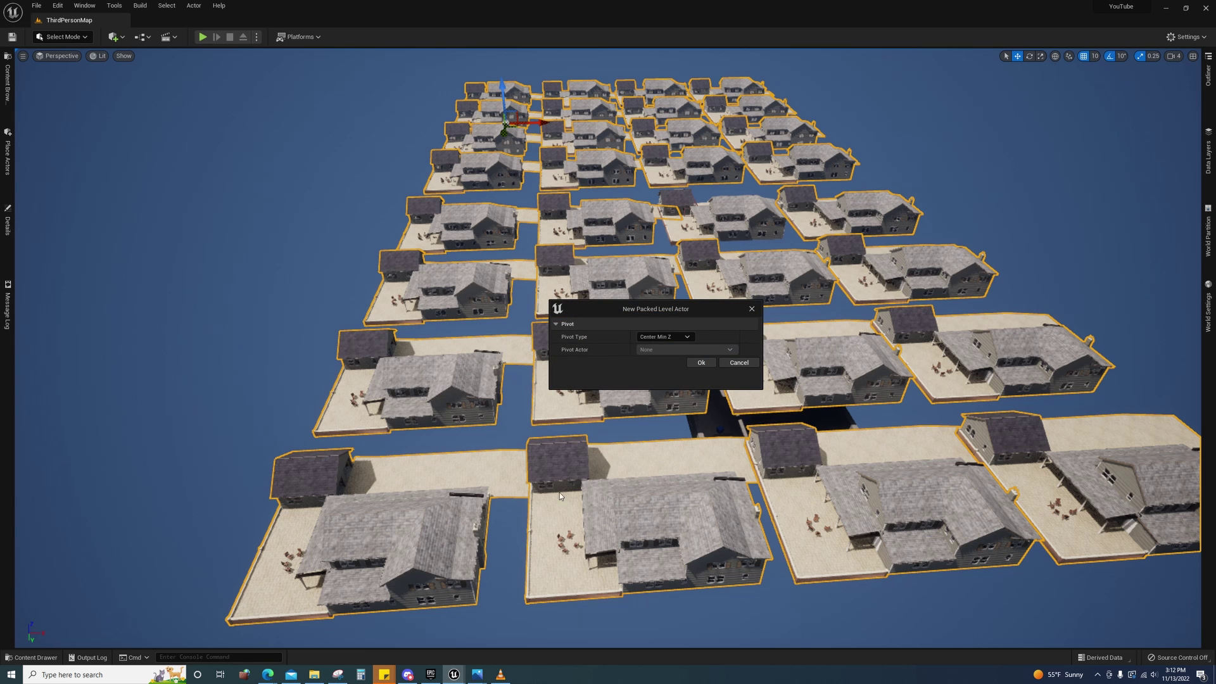
left_click(698, 364)
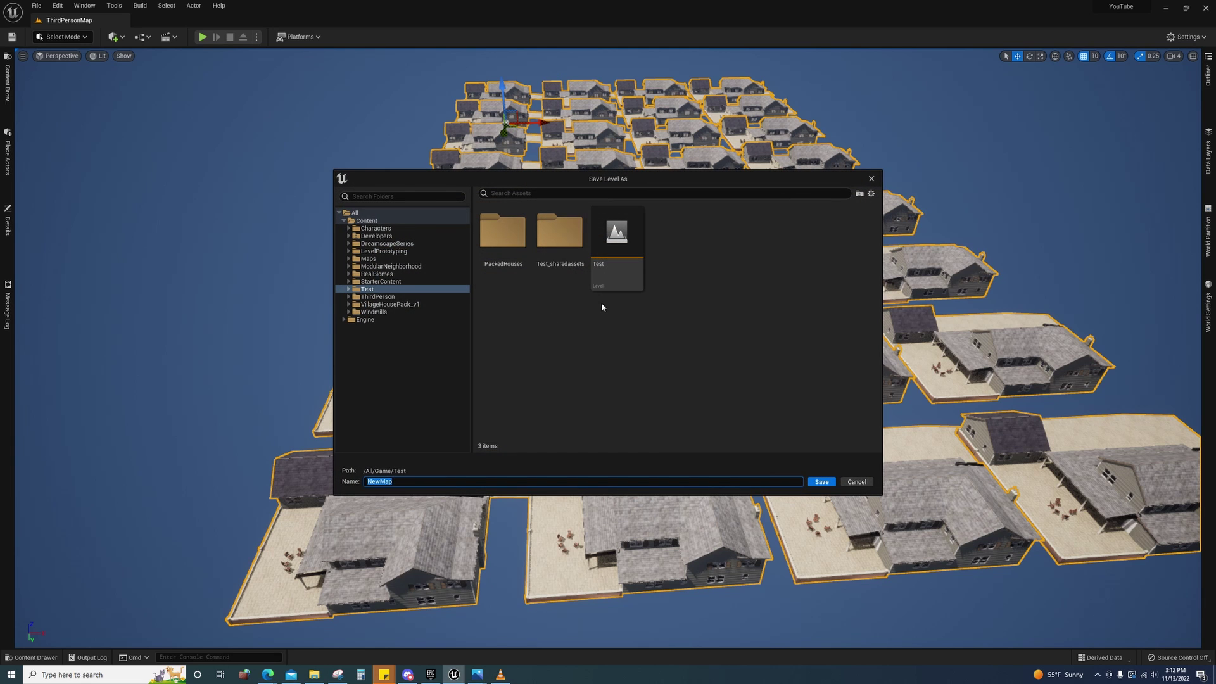
Save the new level as HousesTest in Test/PackedHouses and its blueprint as BPP_HousesTest
left_click(501, 252)
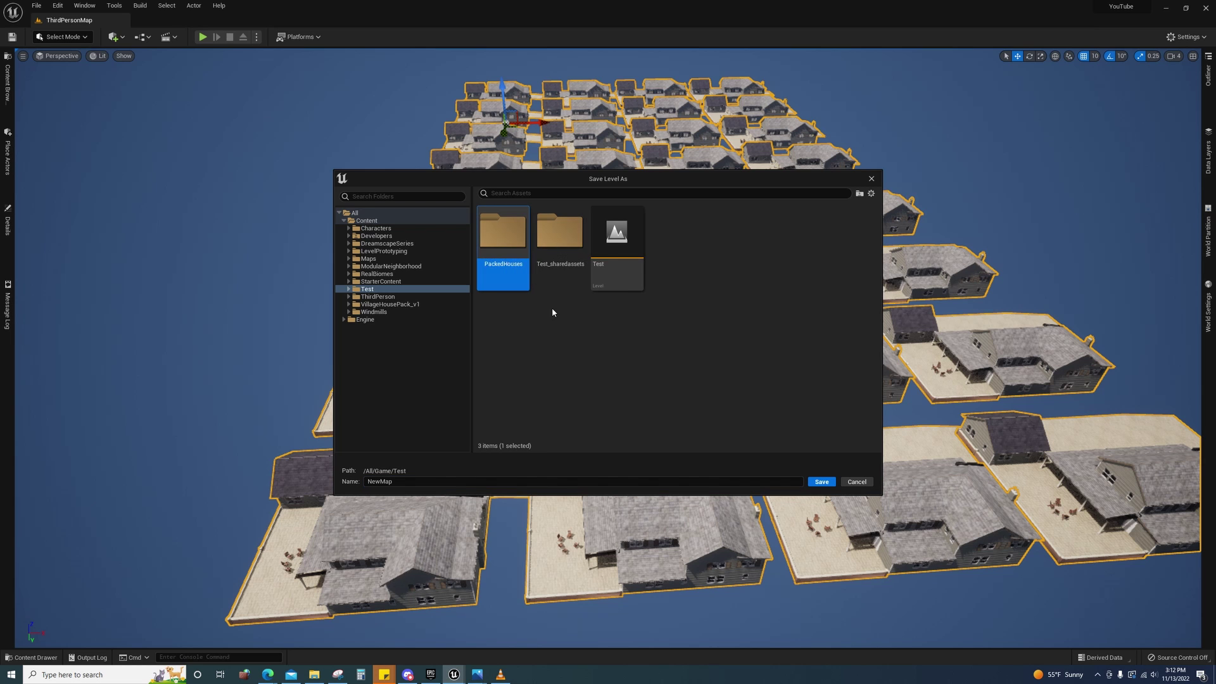
double_click(501, 251)
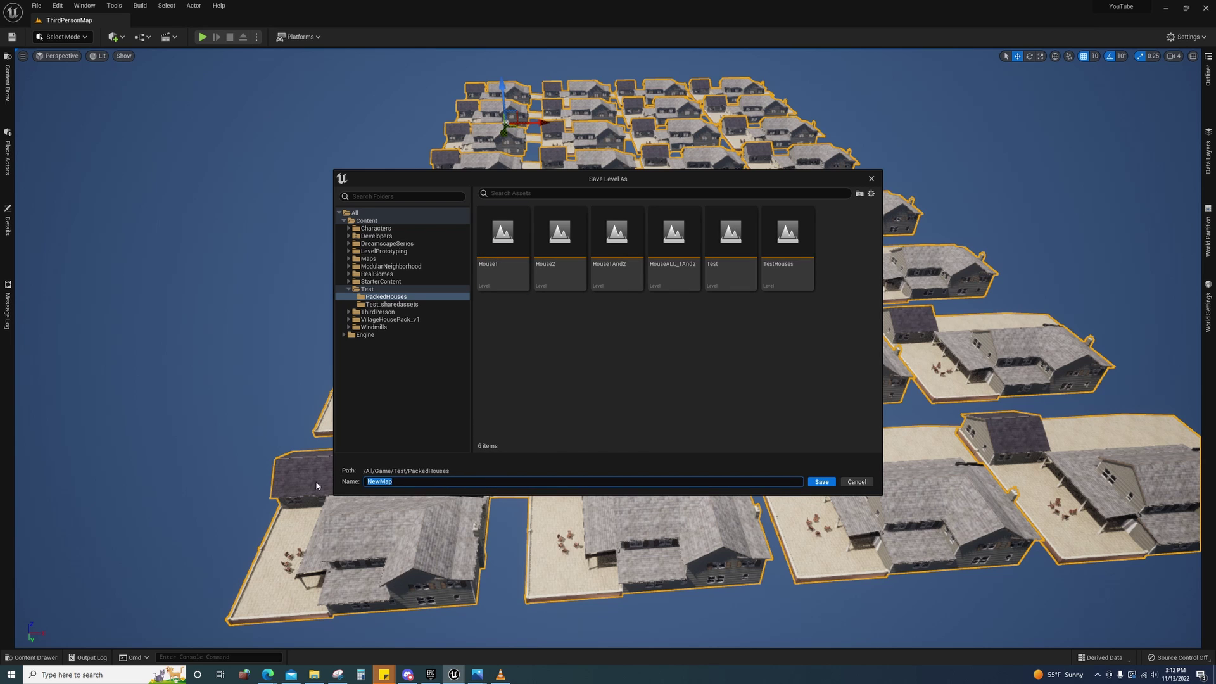
type("HousesTes")
key("Return")
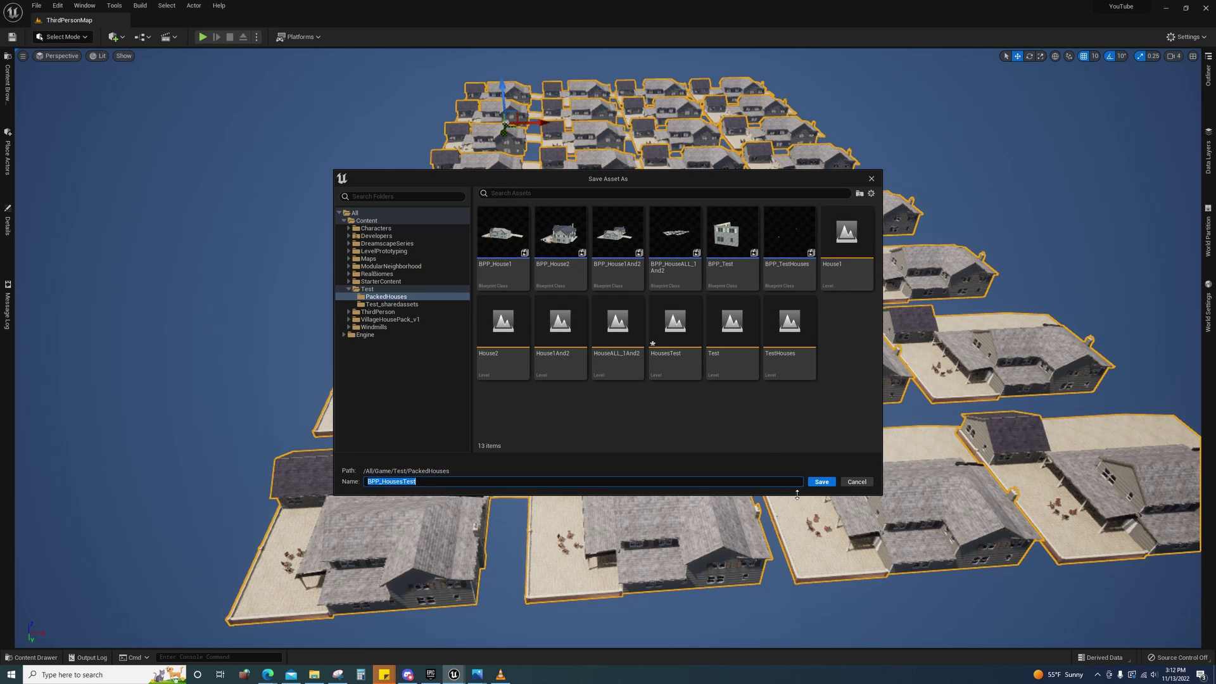
left_click(822, 482)
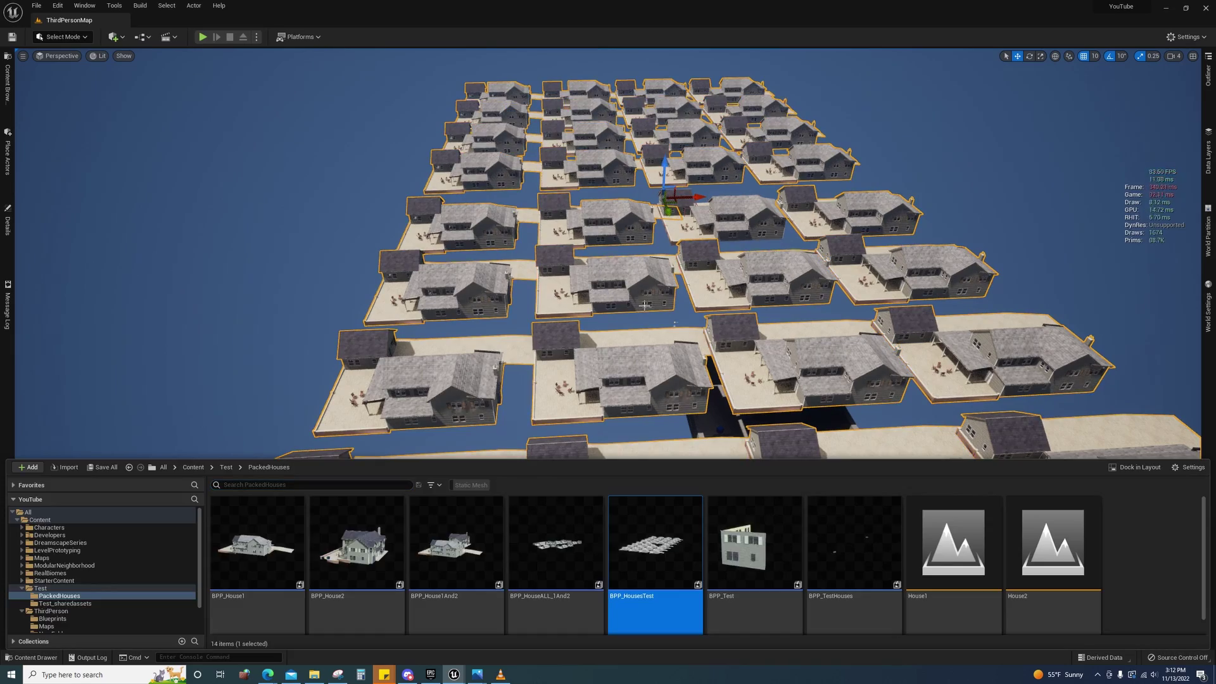
Examine the combined house grid's rendering statistics from near and far, both with and without the grid selected
right_click_drag(603, 285, 630, 285)
key("w")
scroll(645, 269, "down", 10)
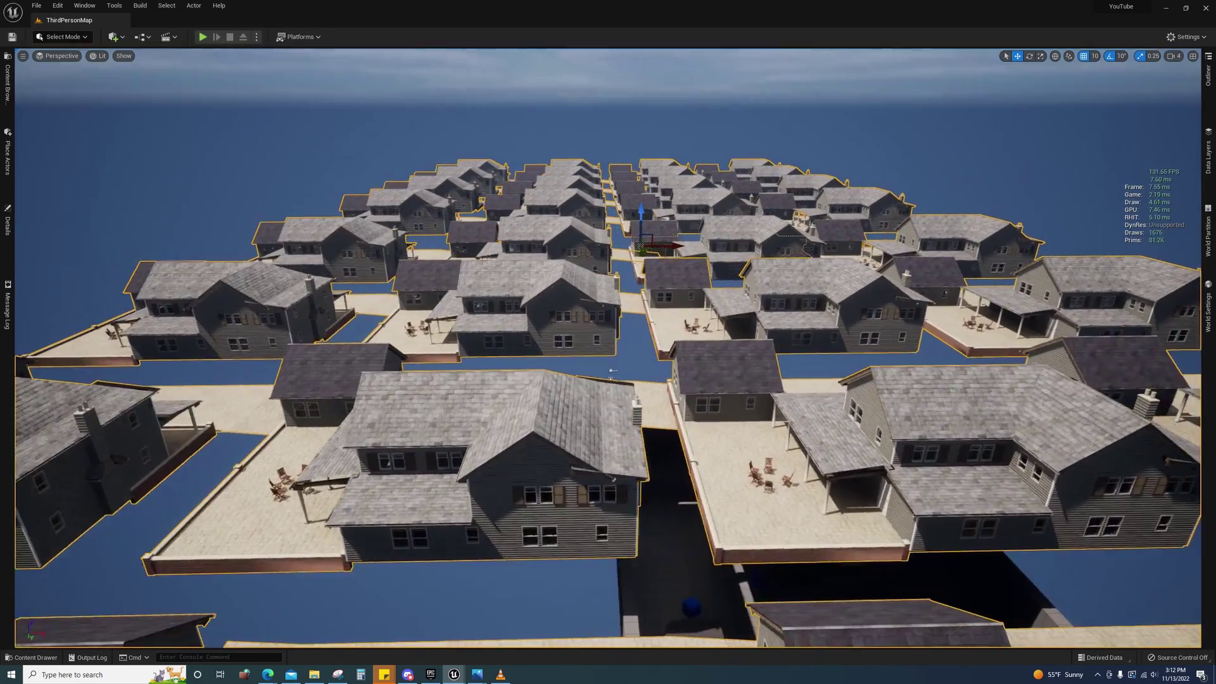
scroll(649, 308, "up", 3)
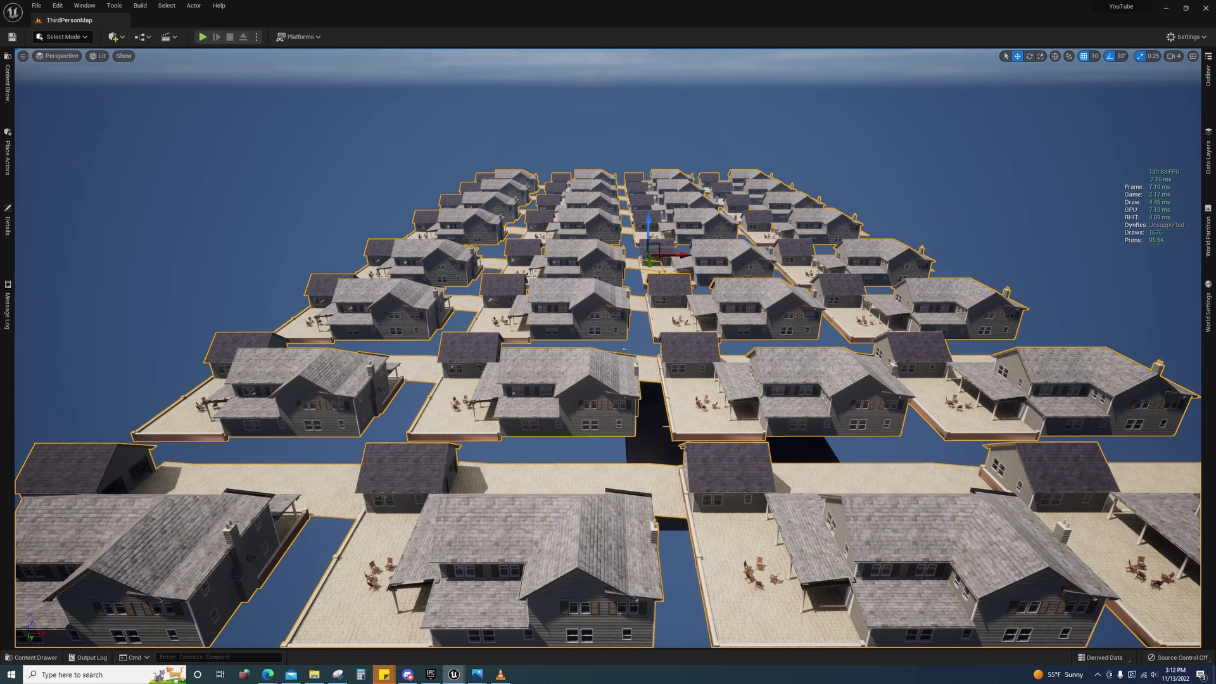
left_click(939, 212)
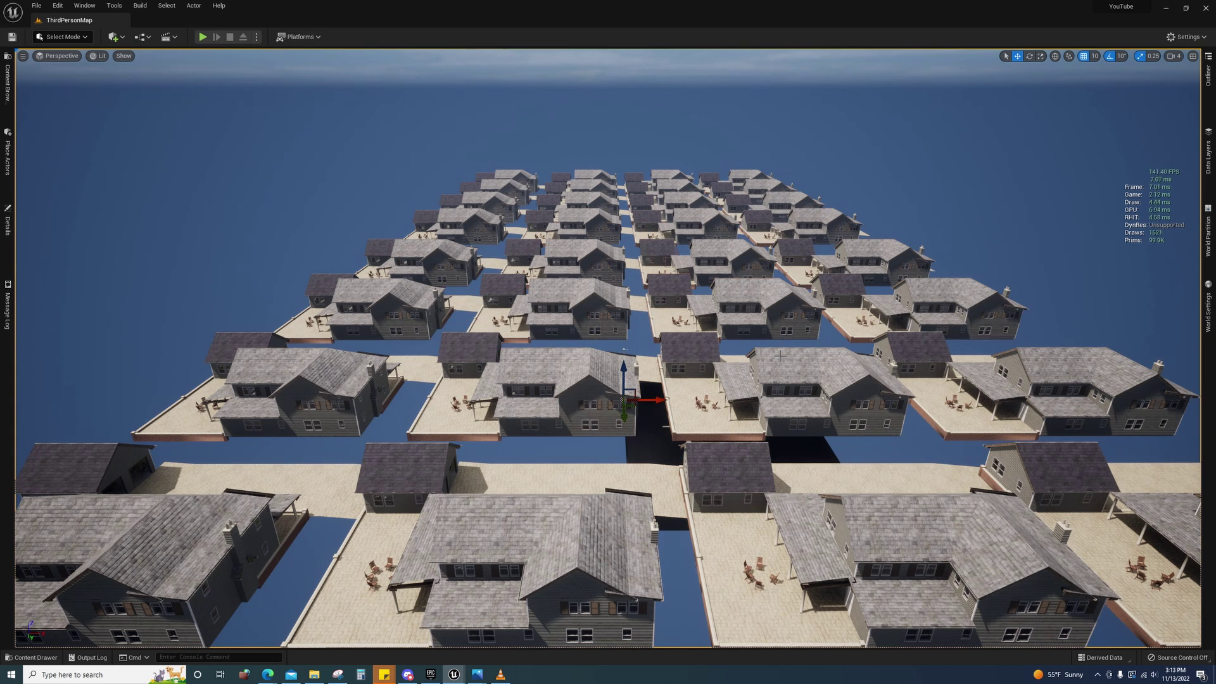
Select the combined house grid in the level and open its blueprint BPP_HousesTest for editing
left_click(672, 350)
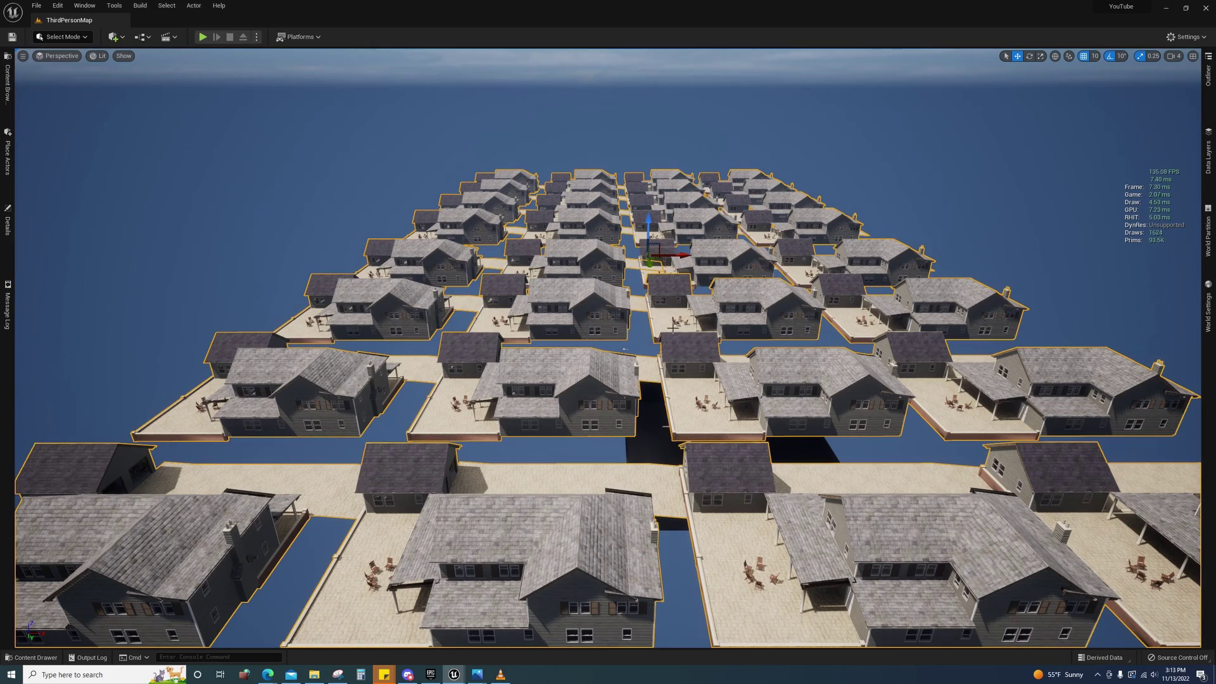
mouse_move(672, 328)
right_mouse_down()
mouse_move(706, 328)
mouse_move(656, 328)
mouse_move(669, 321)
right_mouse_up()
key("a")
key("s")
key("d")
right_click(578, 309)
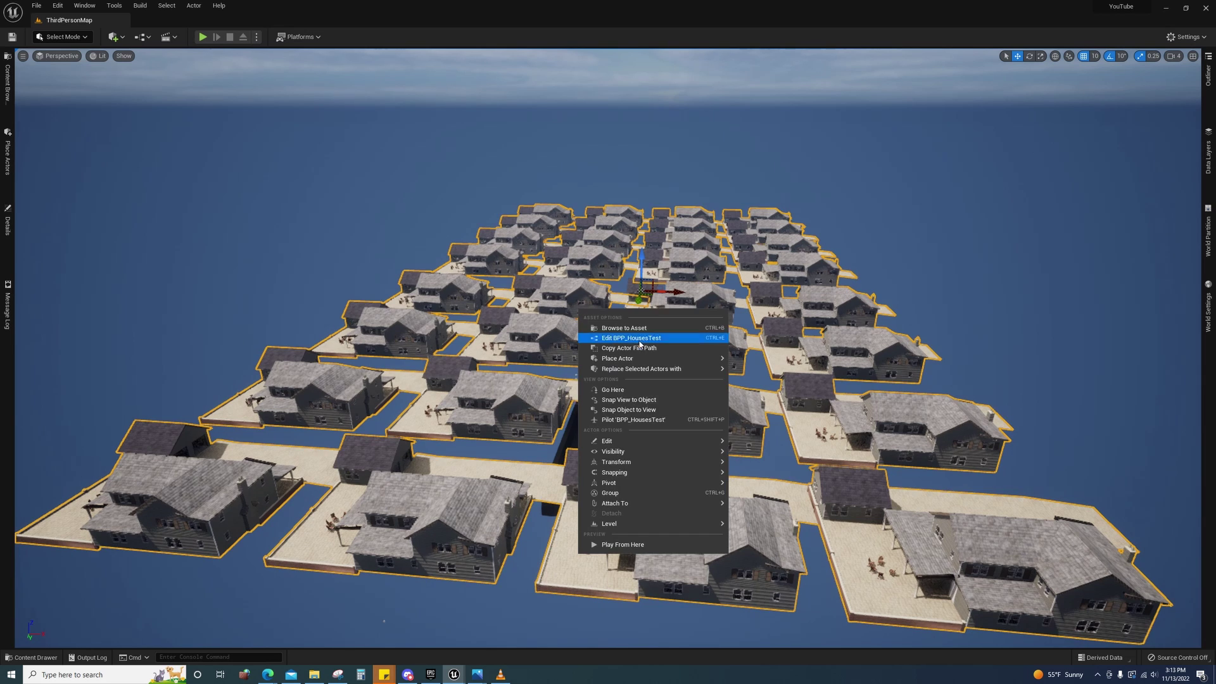
left_click(636, 341)
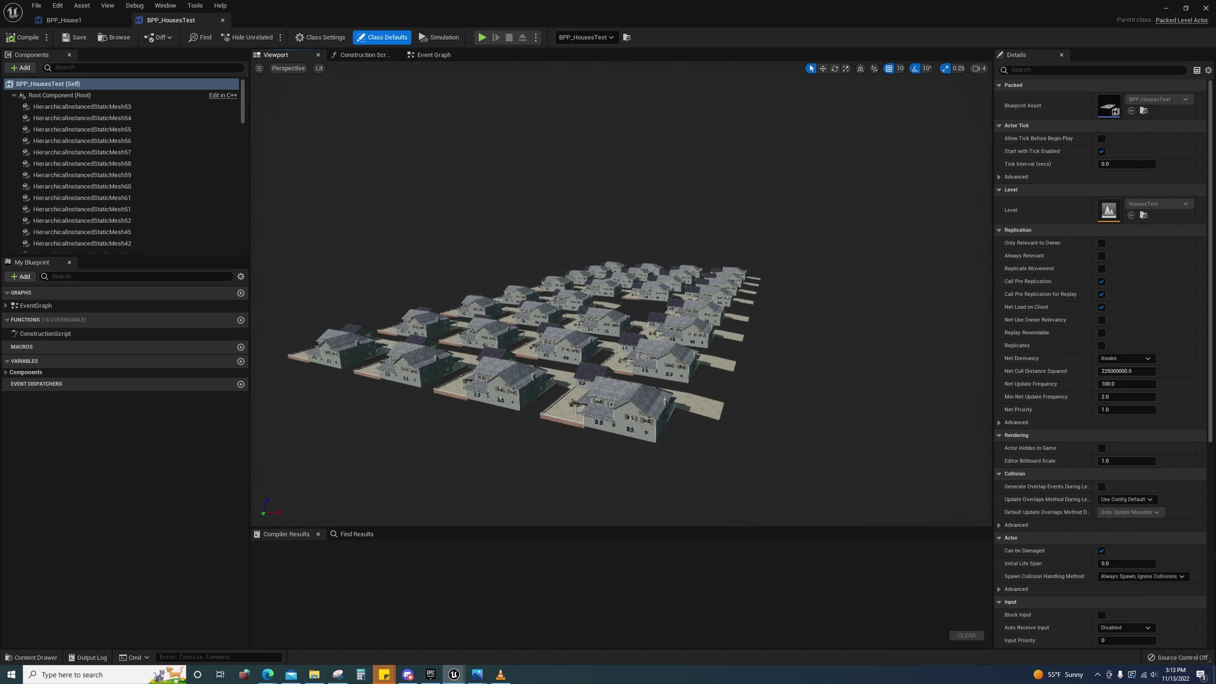
Select the instanced SM_Wall_Half_Win_02 wall component in the blueprint's house grid
left_click(680, 366)
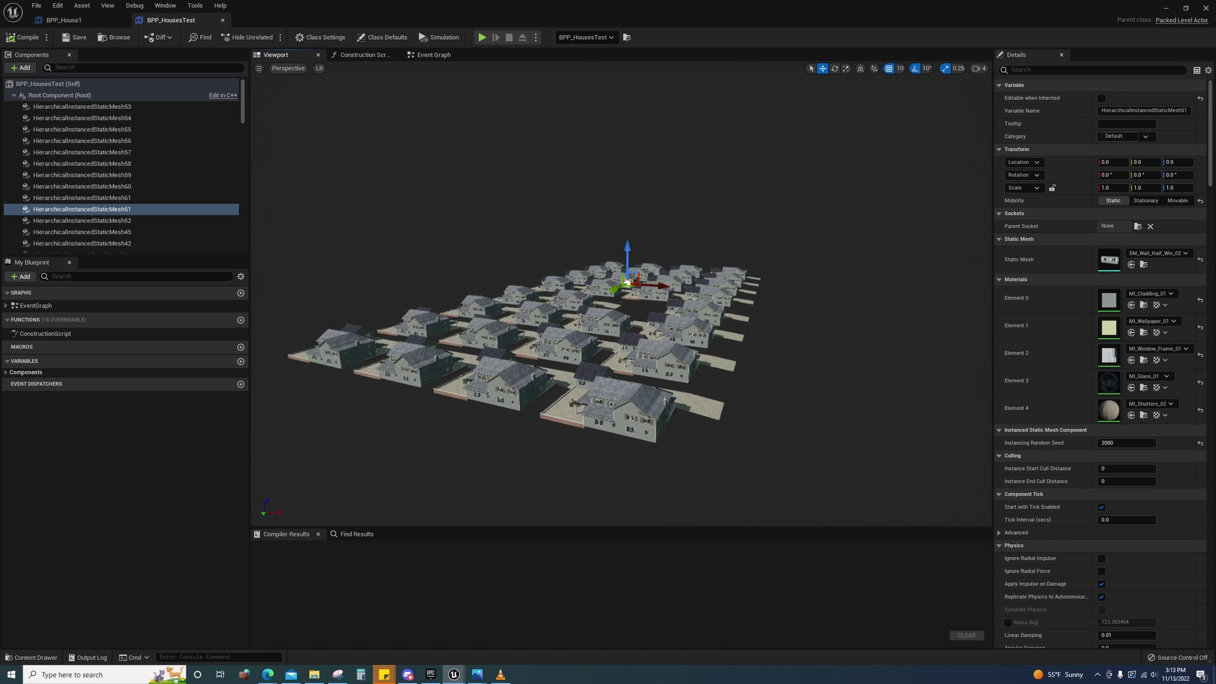
scroll(624, 291, "up", 10)
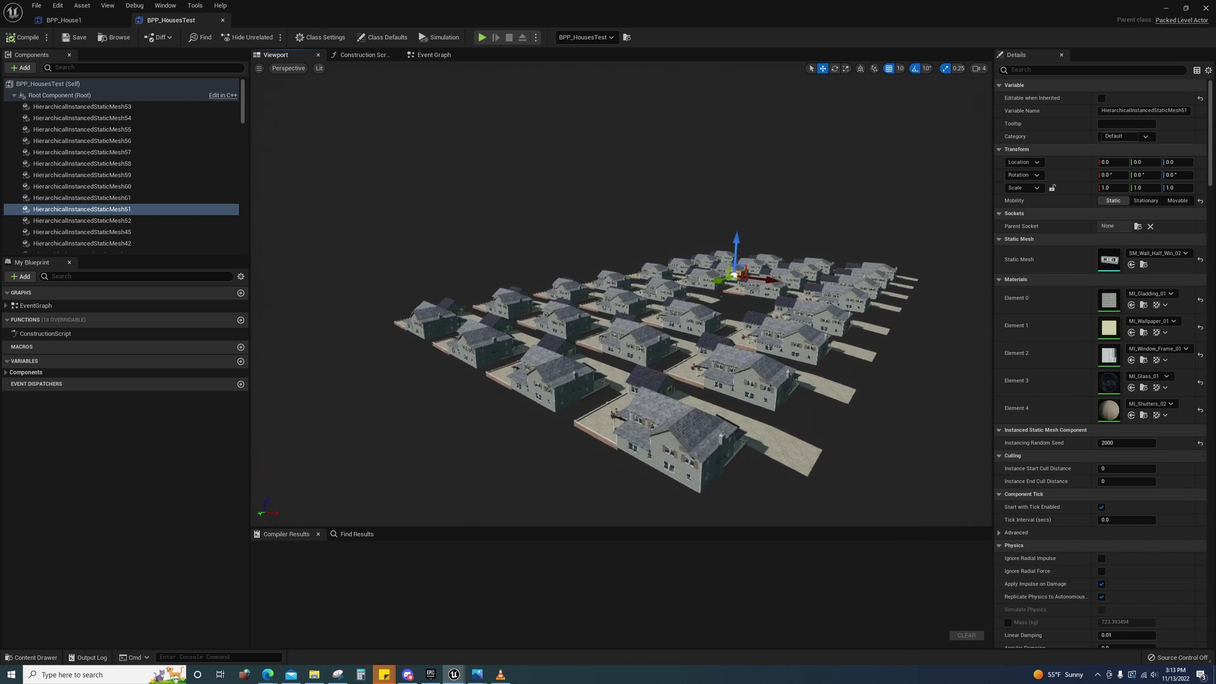
scroll(574, 327, "up", 10)
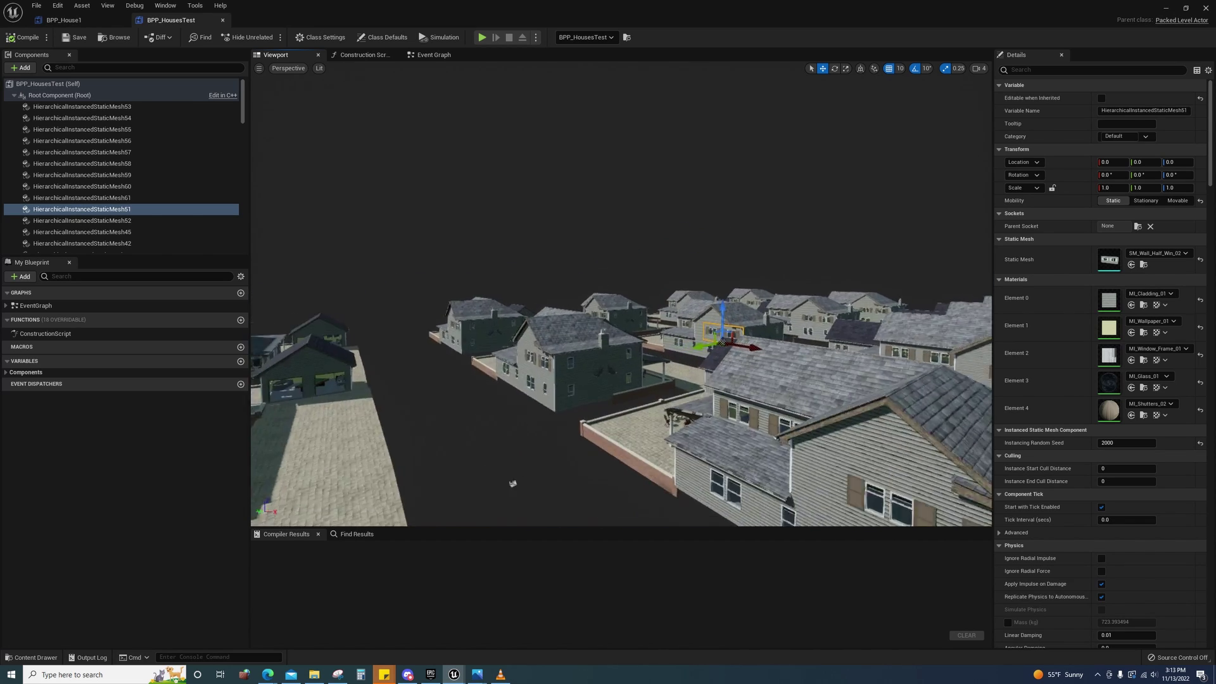
right_click_drag(574, 326, 475, 345)
left_click_drag(577, 352, 596, 331)
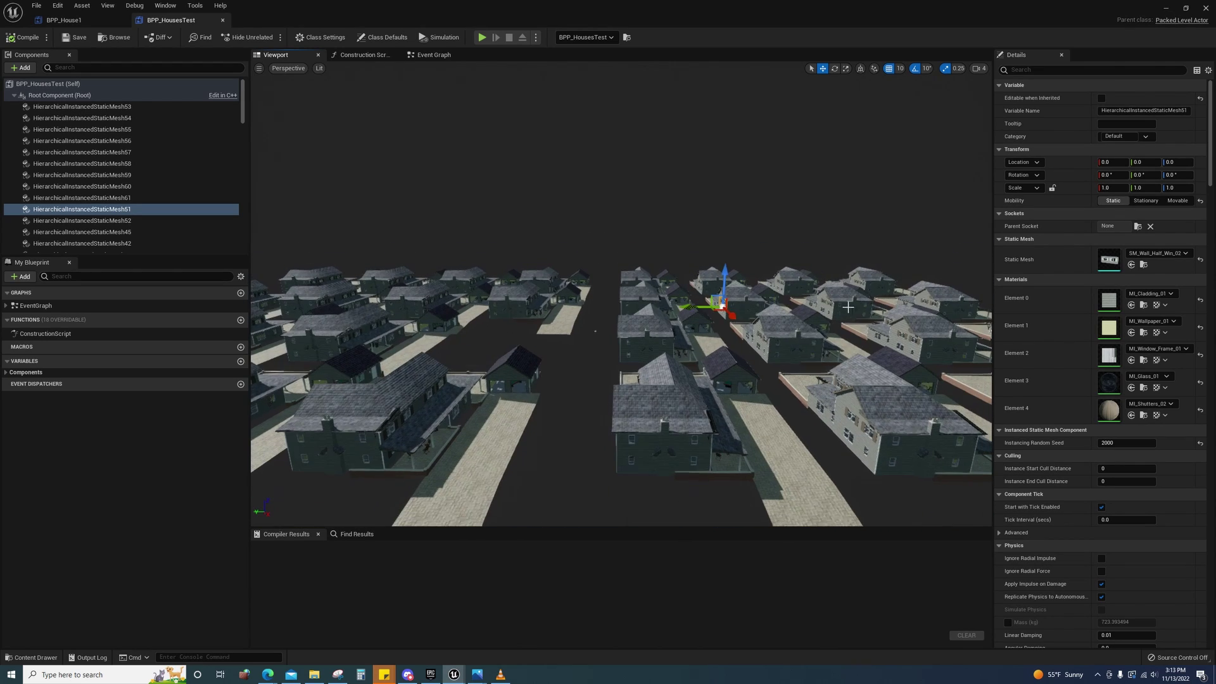
Try raising the selected wall component above the houses, check its instance transforms, and undo the moves
left_click(1171, 163)
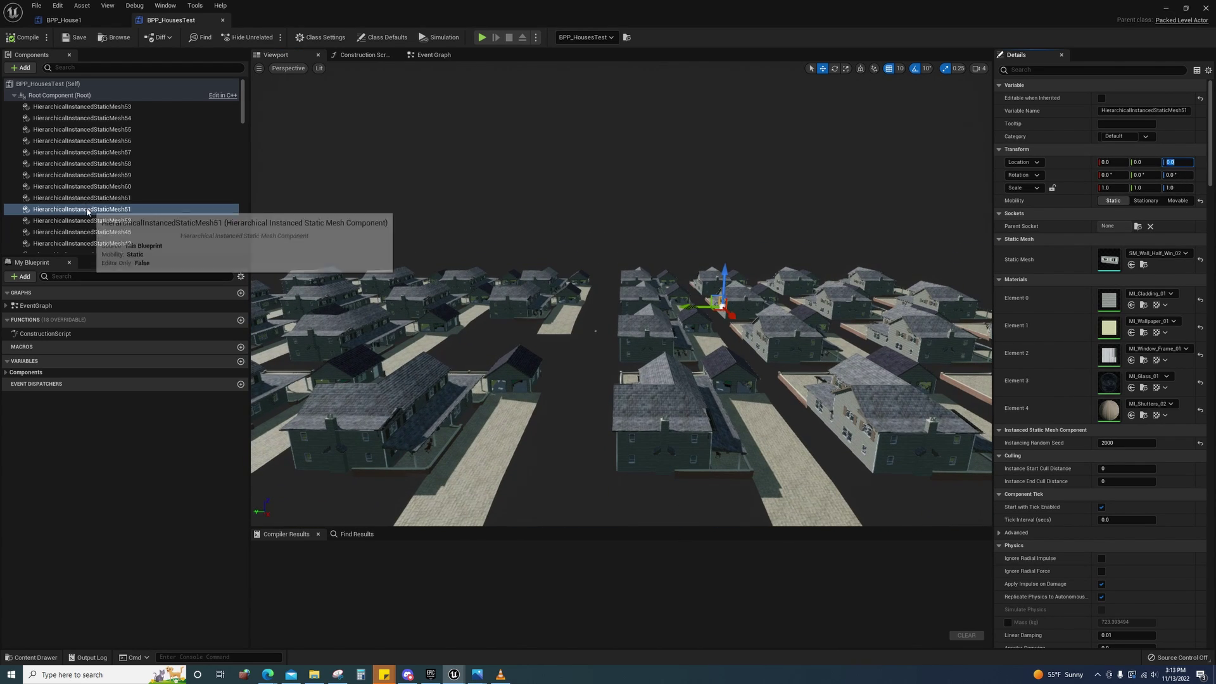
left_click_drag(723, 272, 723, 238)
scroll(1049, 470, "down", 10)
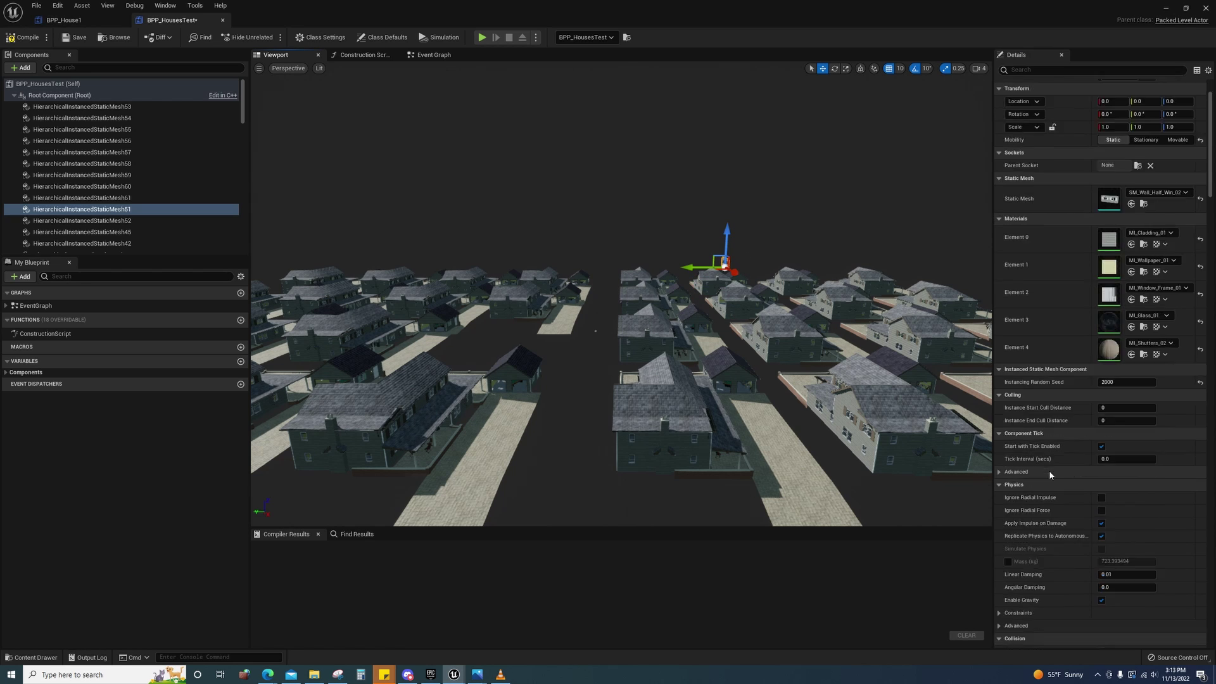
scroll(1047, 459, "down", 4)
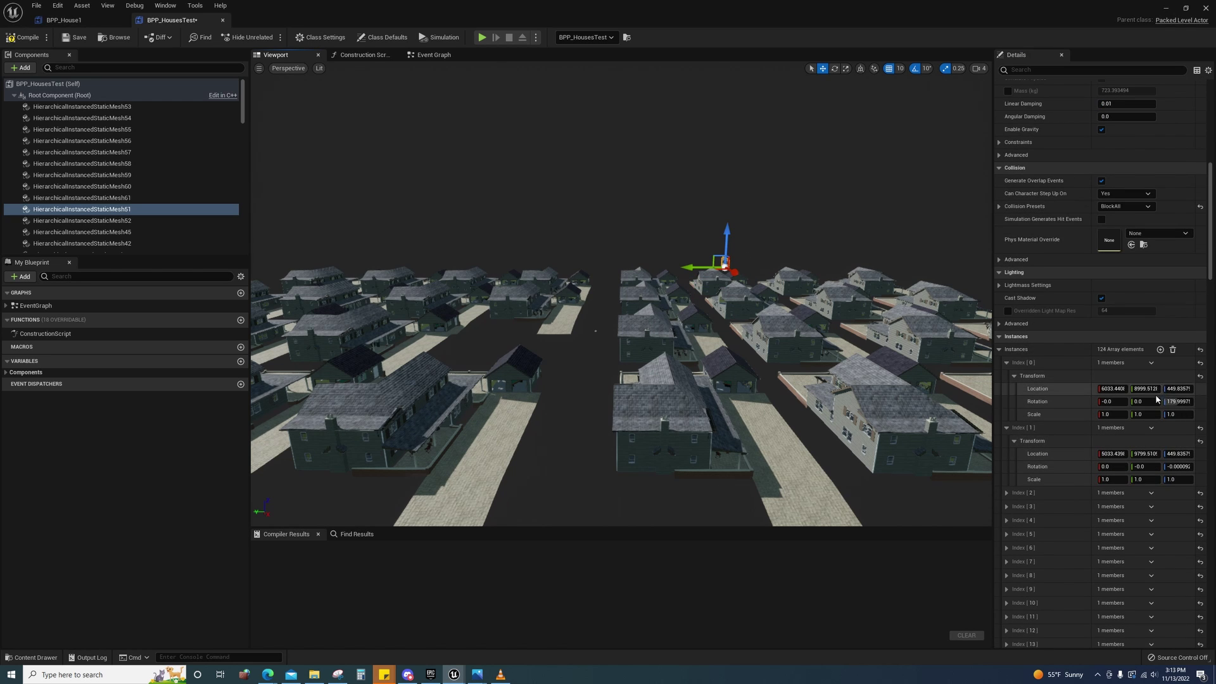
left_click_drag(722, 250, 727, 189)
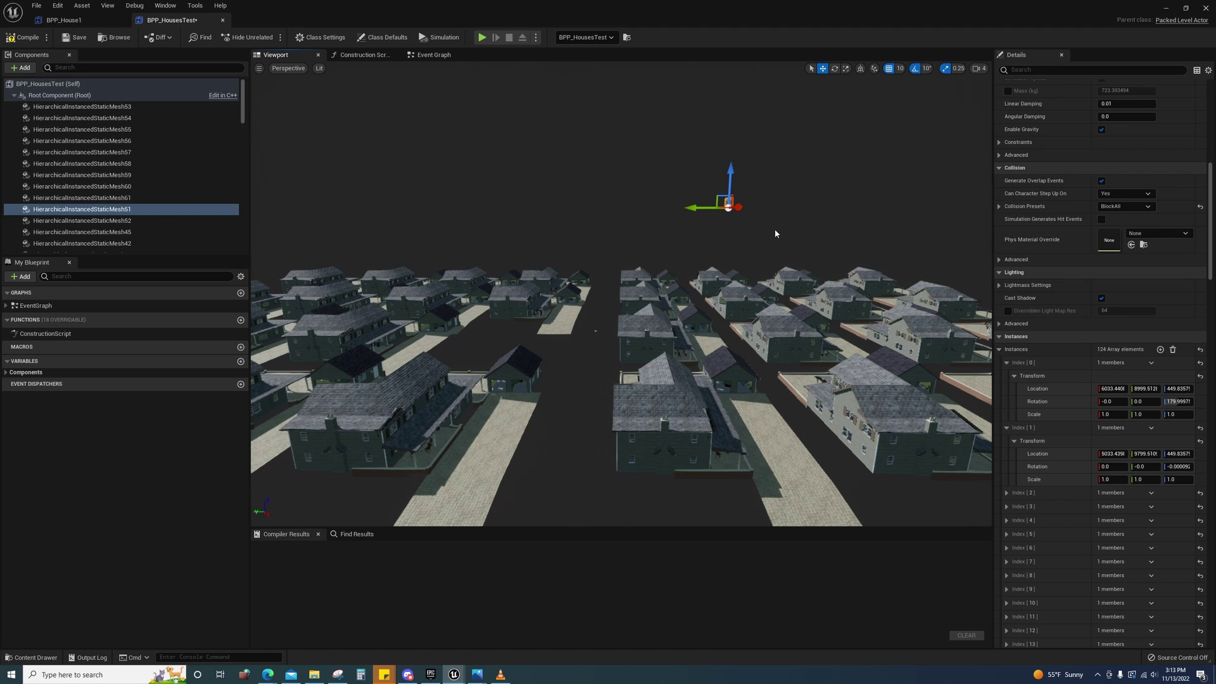
key("ctrl+z")
key("ctrl+z")
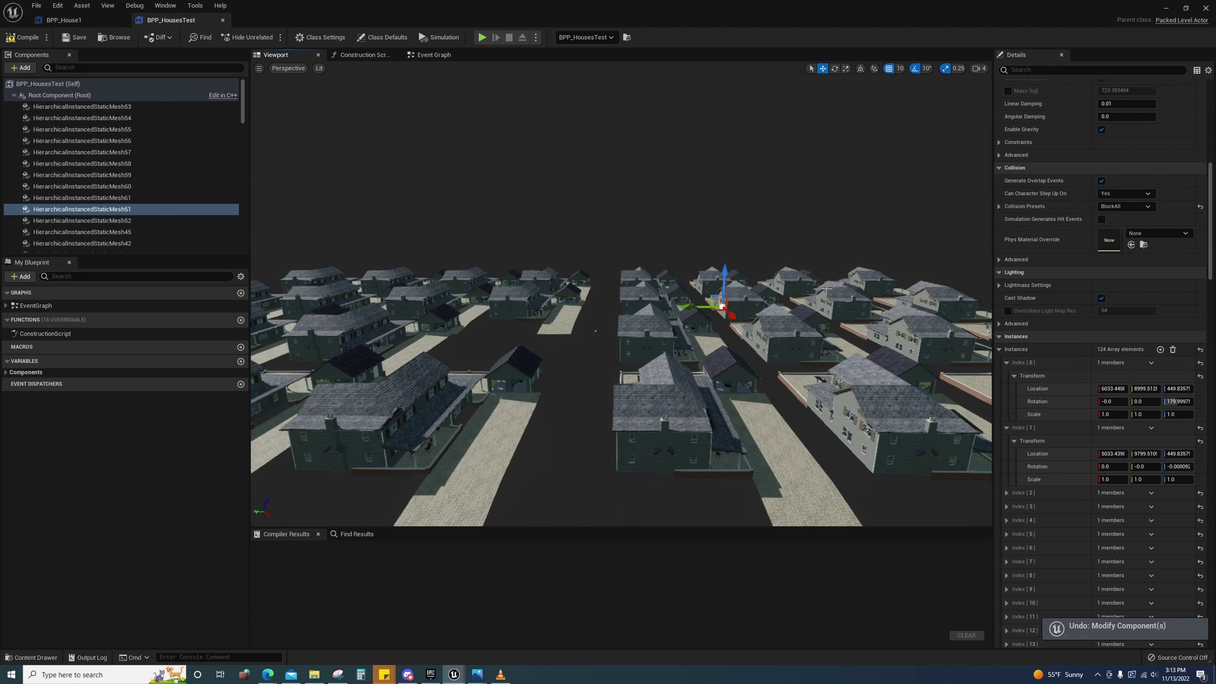
Set the wall component's Z location to 90 and to 1000, examine the lifted instances, and reset the location
scroll(1084, 258, "up", 15)
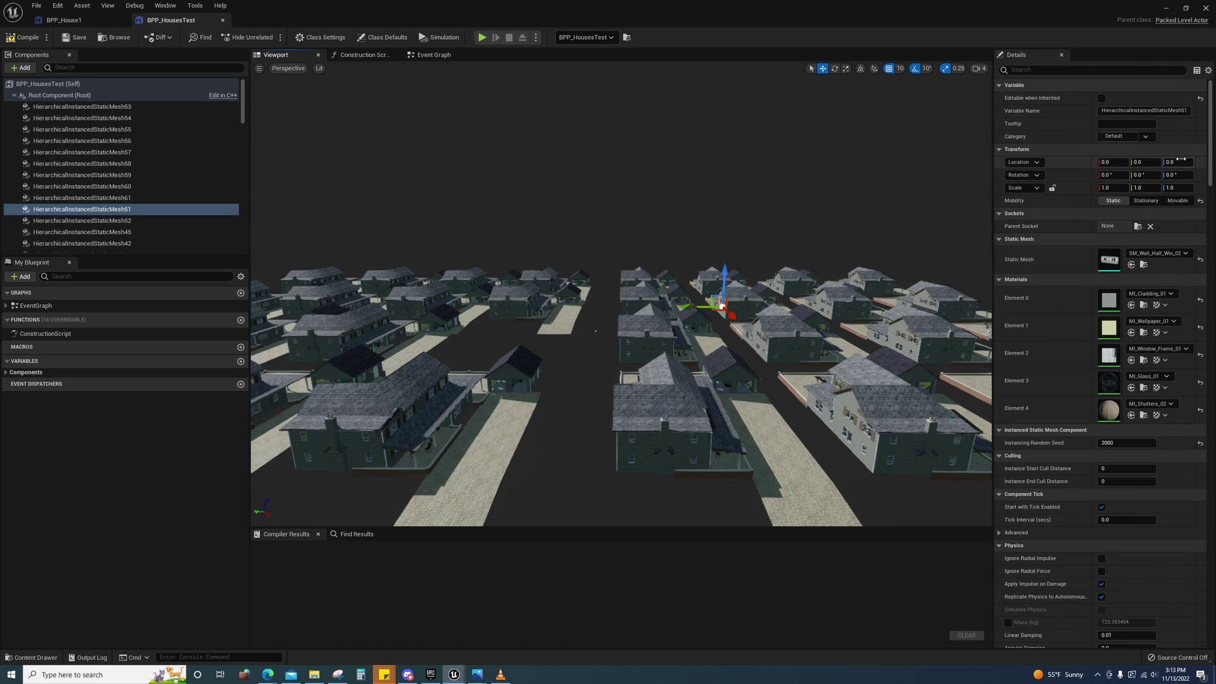
left_click(1178, 162)
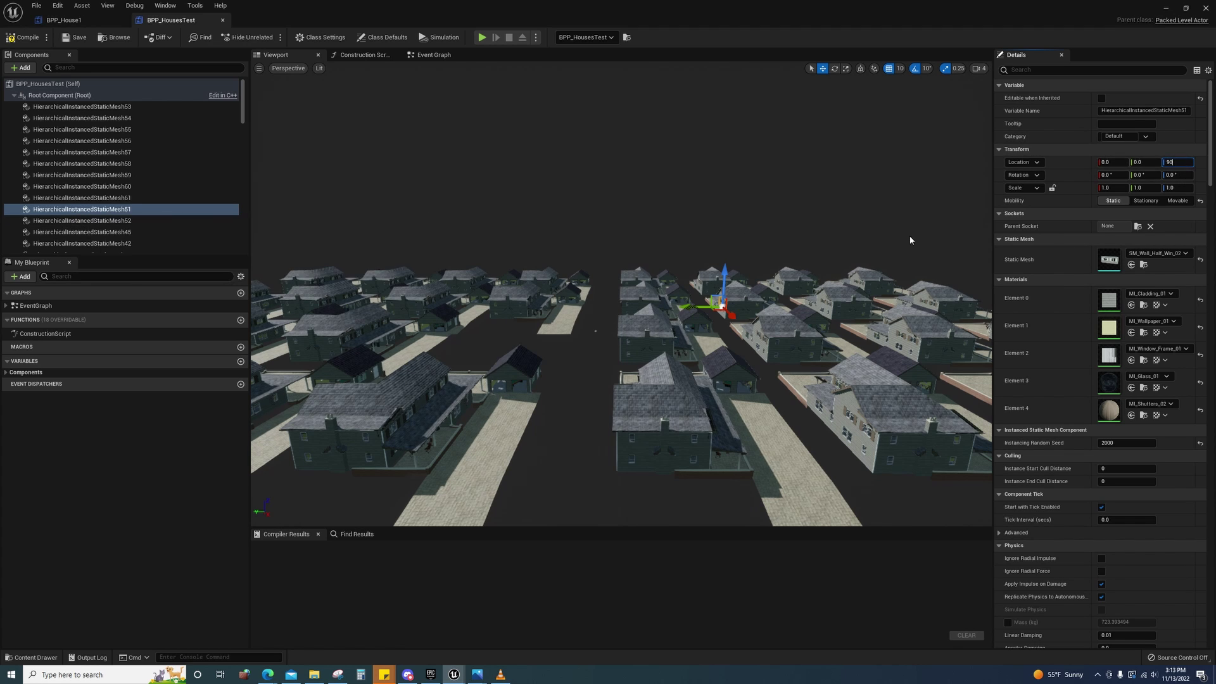
key("Return")
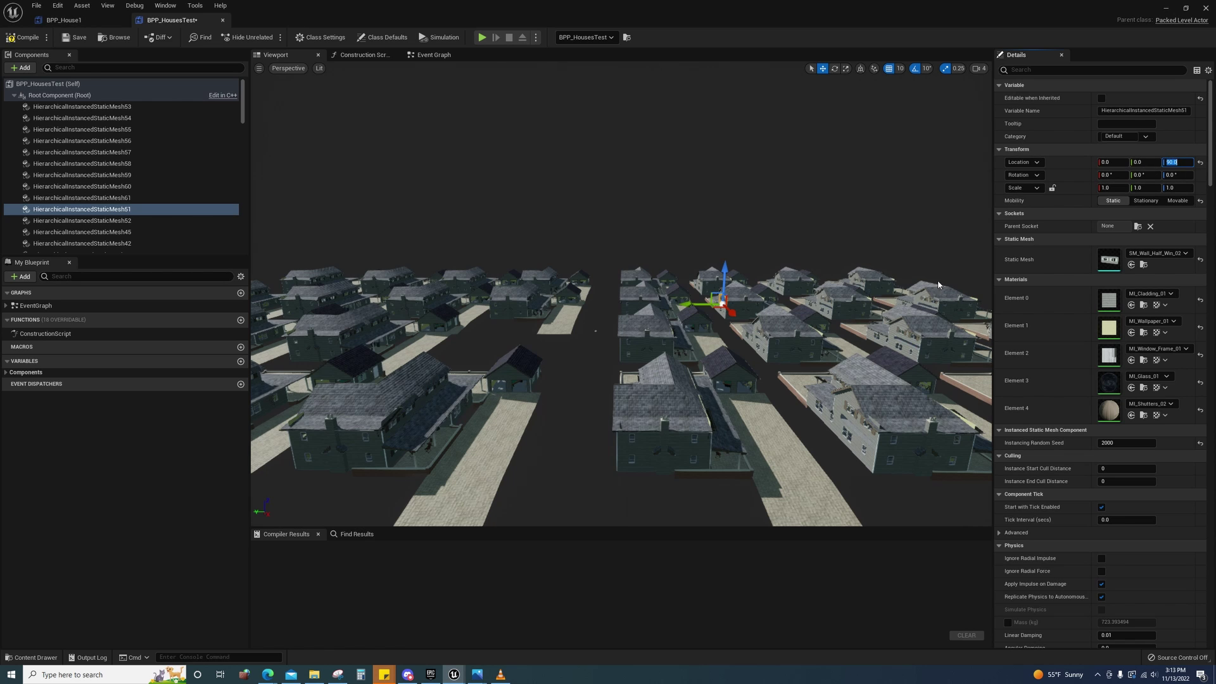
type("1000")
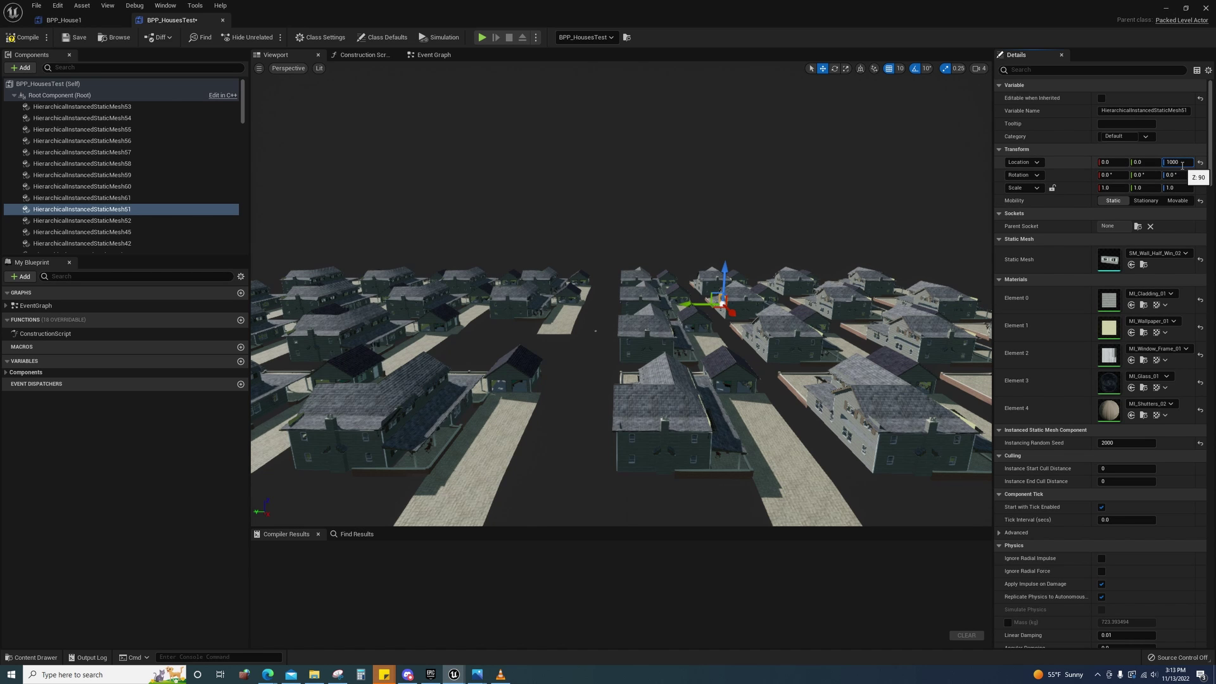
key("Return")
right_click_drag(772, 285, 982, 297)
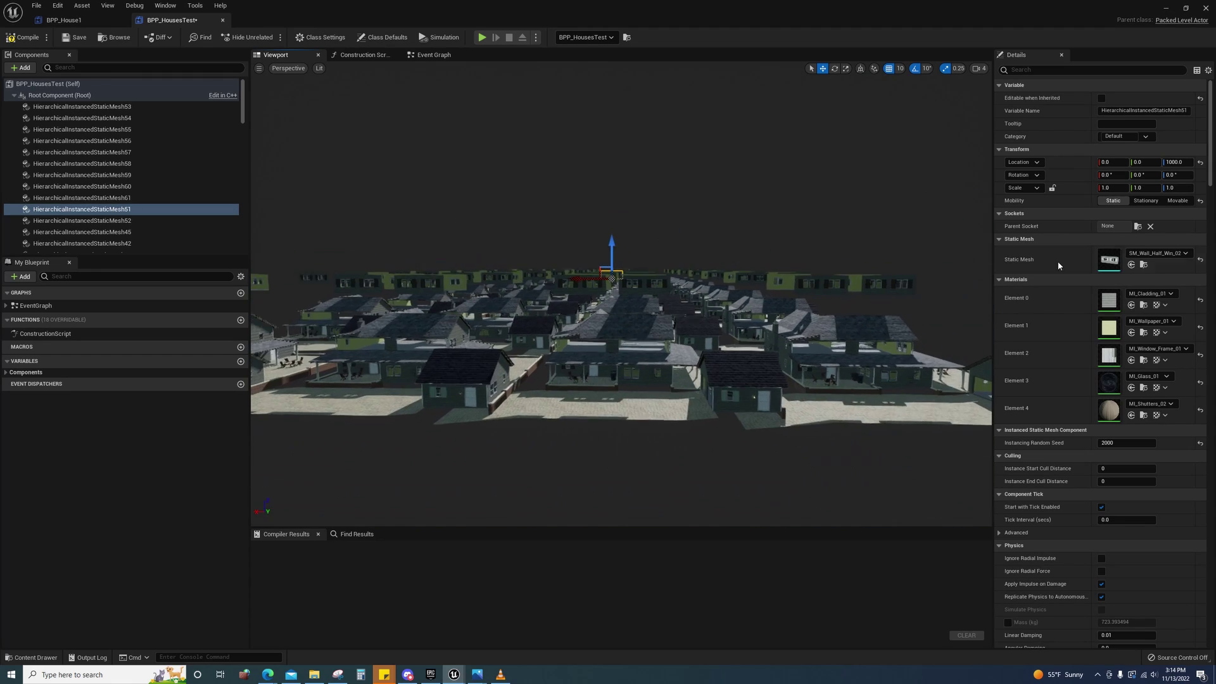
left_click(1201, 165)
left_click(1200, 164)
Inspect the mesh components behind one house's roof corner, half-window wall and porch by selecting each of them
mouse_move(621, 304)
right_mouse_down()
mouse_move(567, 308)
mouse_move(600, 309)
right_mouse_up()
right_click_drag(747, 326, 704, 431)
left_click(686, 362)
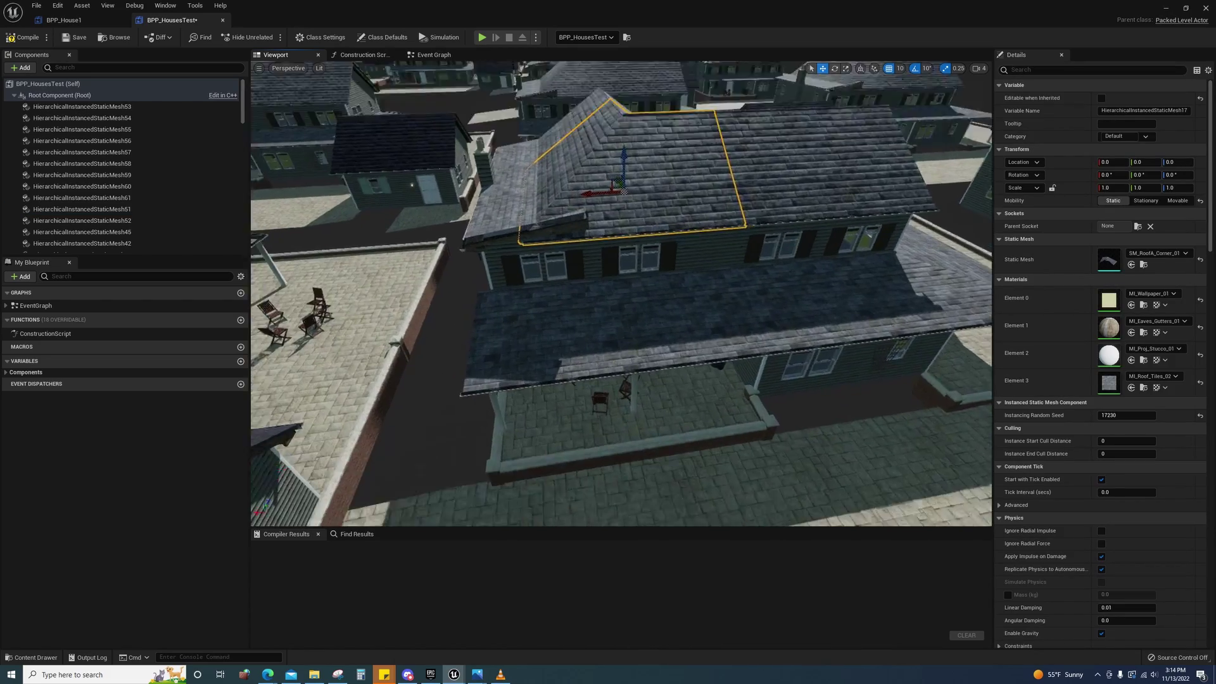
mouse_move(694, 328)
right_mouse_down()
mouse_move(745, 331)
mouse_move(747, 298)
mouse_move(690, 312)
mouse_move(694, 328)
right_mouse_up()
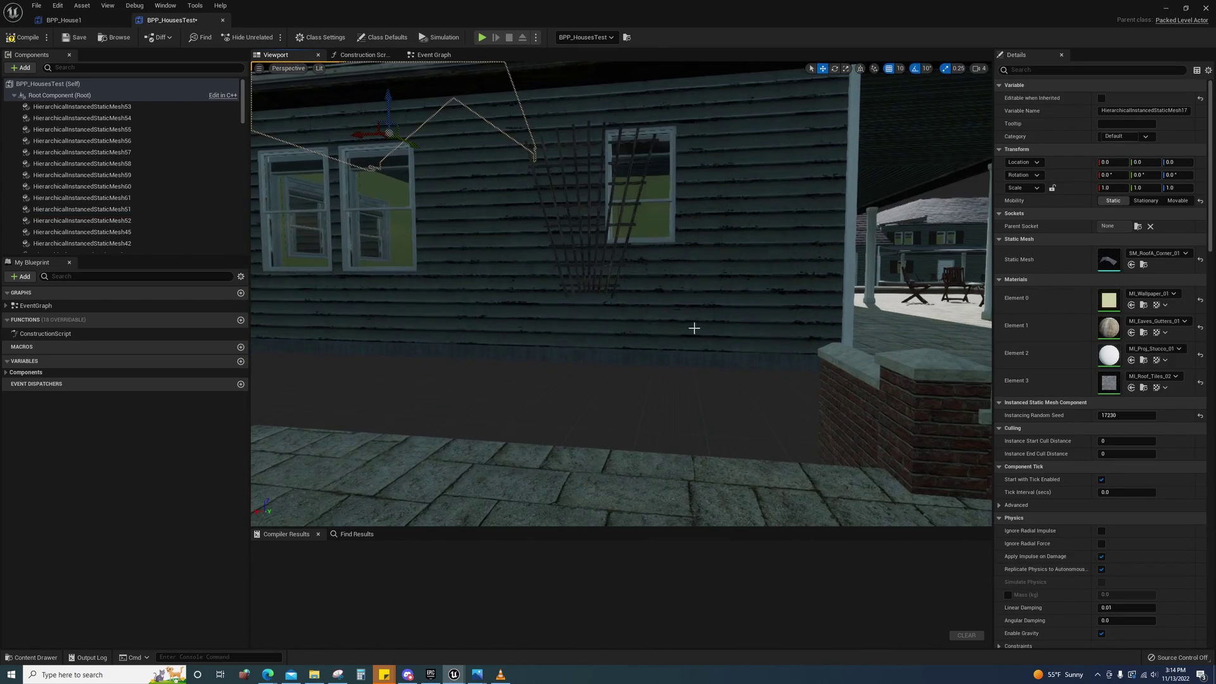
left_click(718, 262)
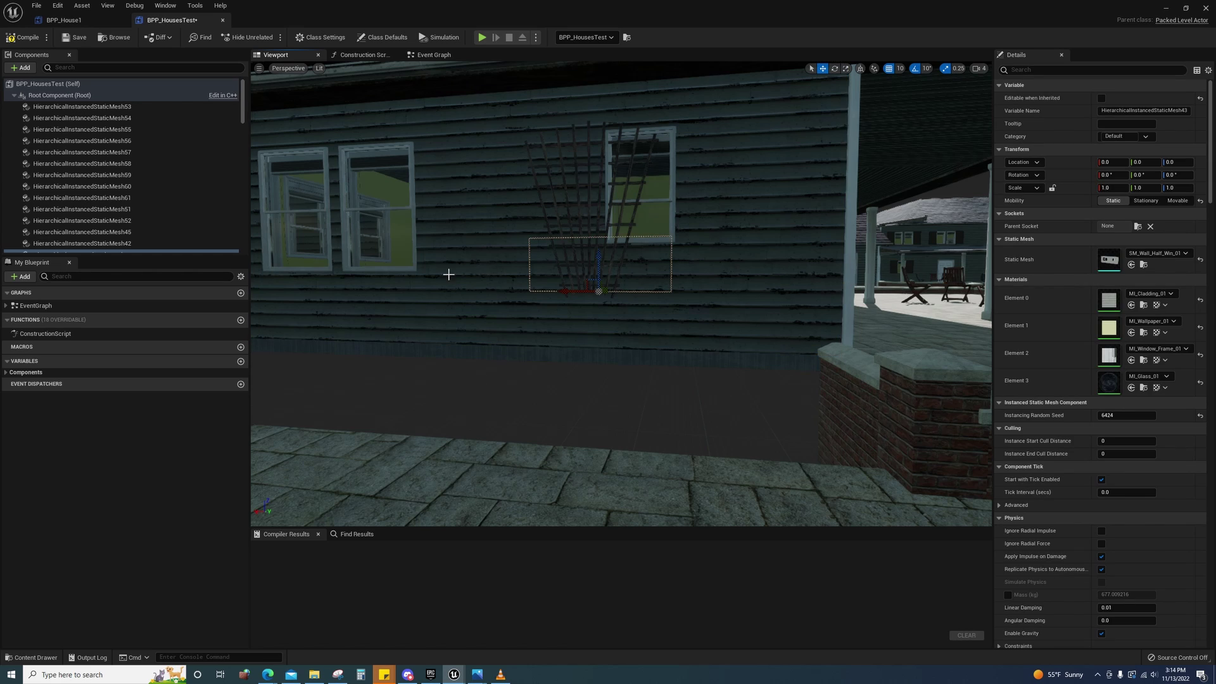
right_click_drag(350, 296, 352, 296)
mouse_move(588, 314)
right_mouse_down()
mouse_move(444, 307)
mouse_move(494, 355)
mouse_move(587, 315)
right_mouse_up()
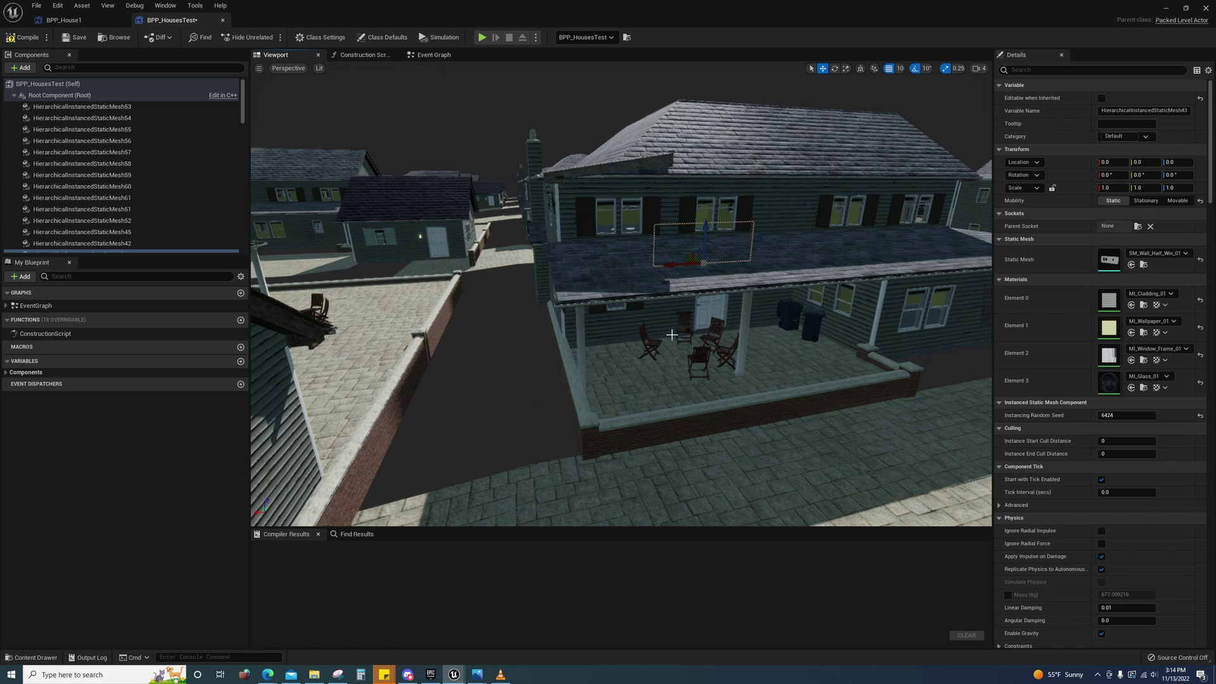
left_click(633, 298)
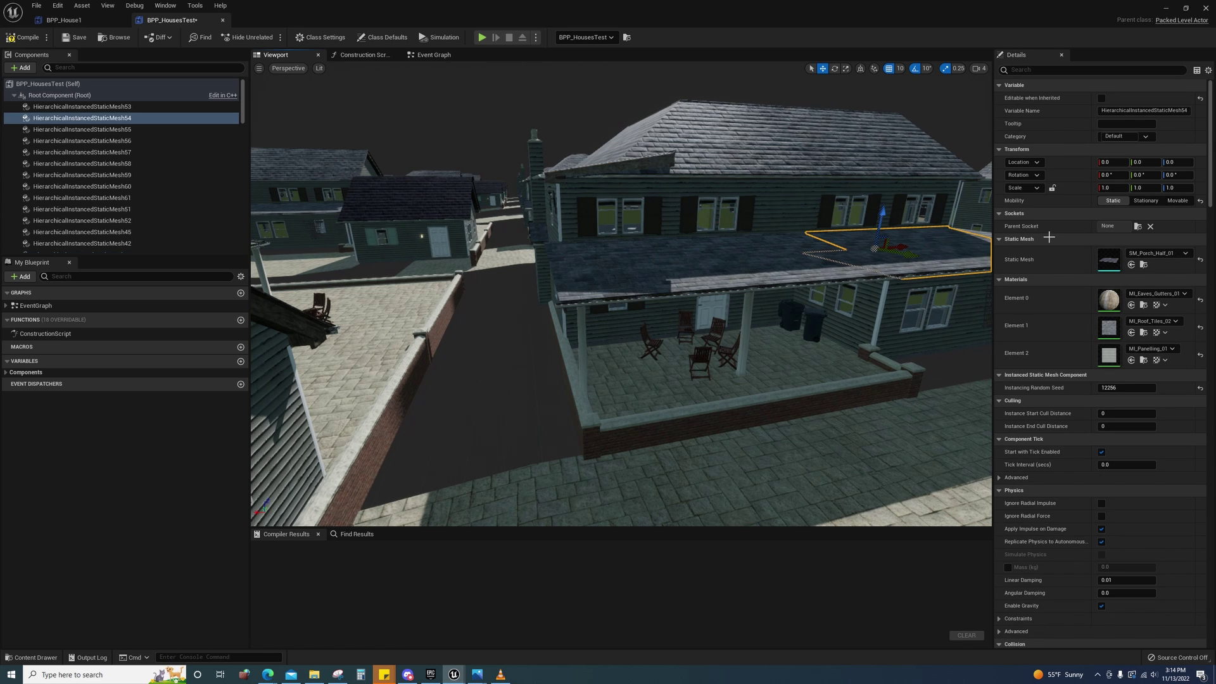
Return to the ThirdPersonMap level and check the Level options available for the packed BPP_HousesTest actor
left_click(1166, 8)
right_click(666, 351)
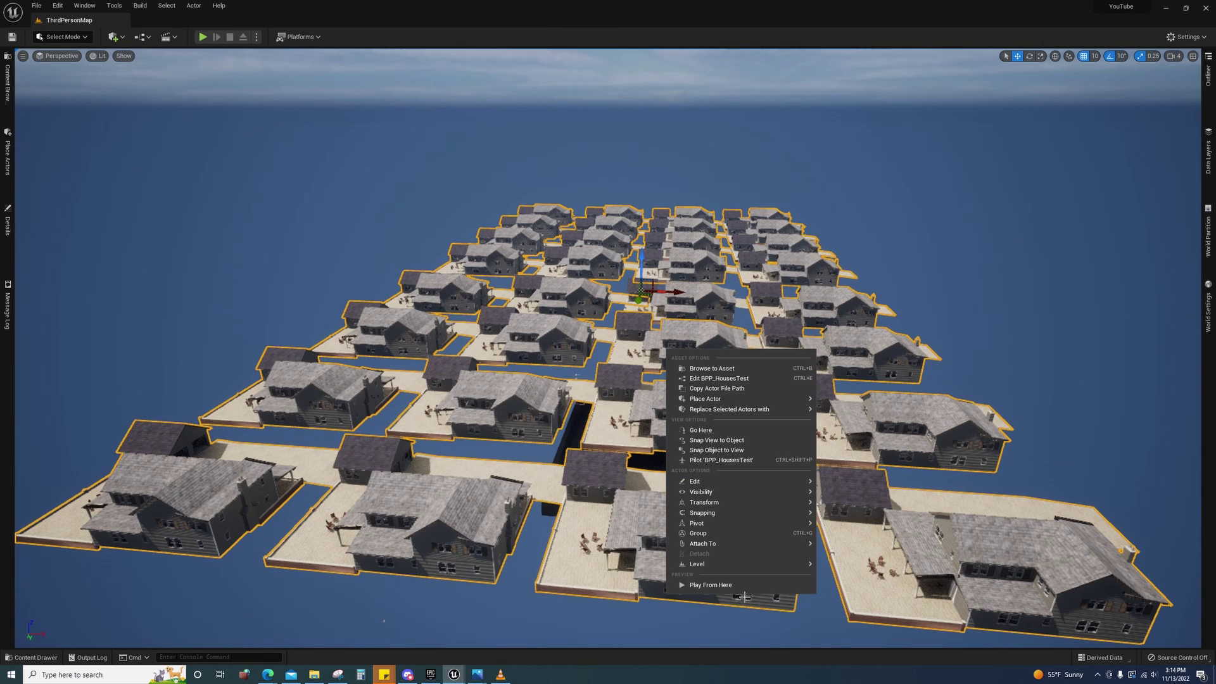
mouse_move(765, 568)
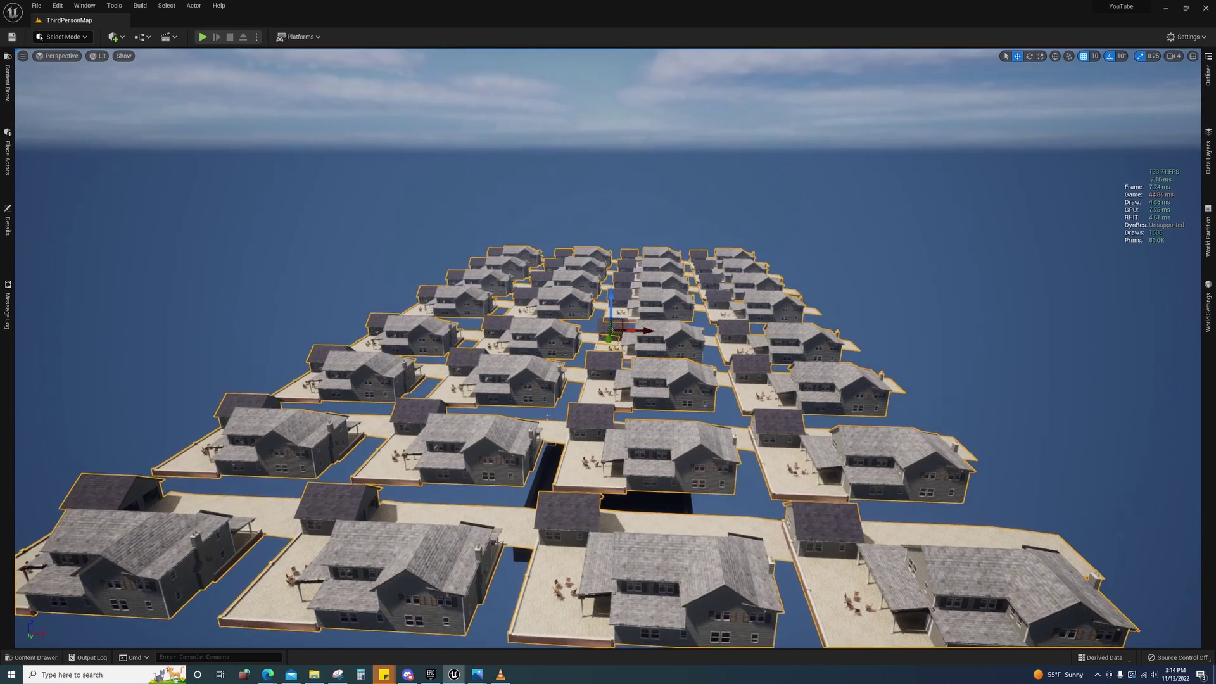
Examine the frame rate, draw call and primitive statistics of the selected house grid from several angles and distances
scroll(594, 336, "up", 3)
scroll(595, 336, "down", 6)
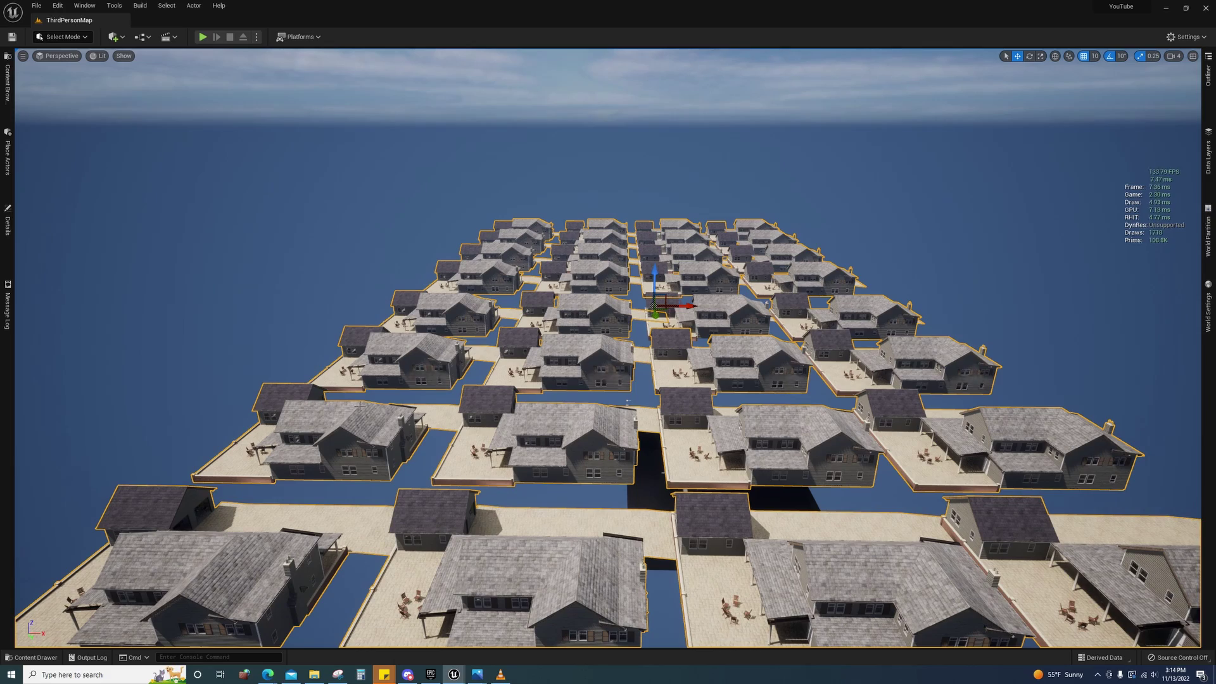
right_click_drag(324, 450, 284, 470)
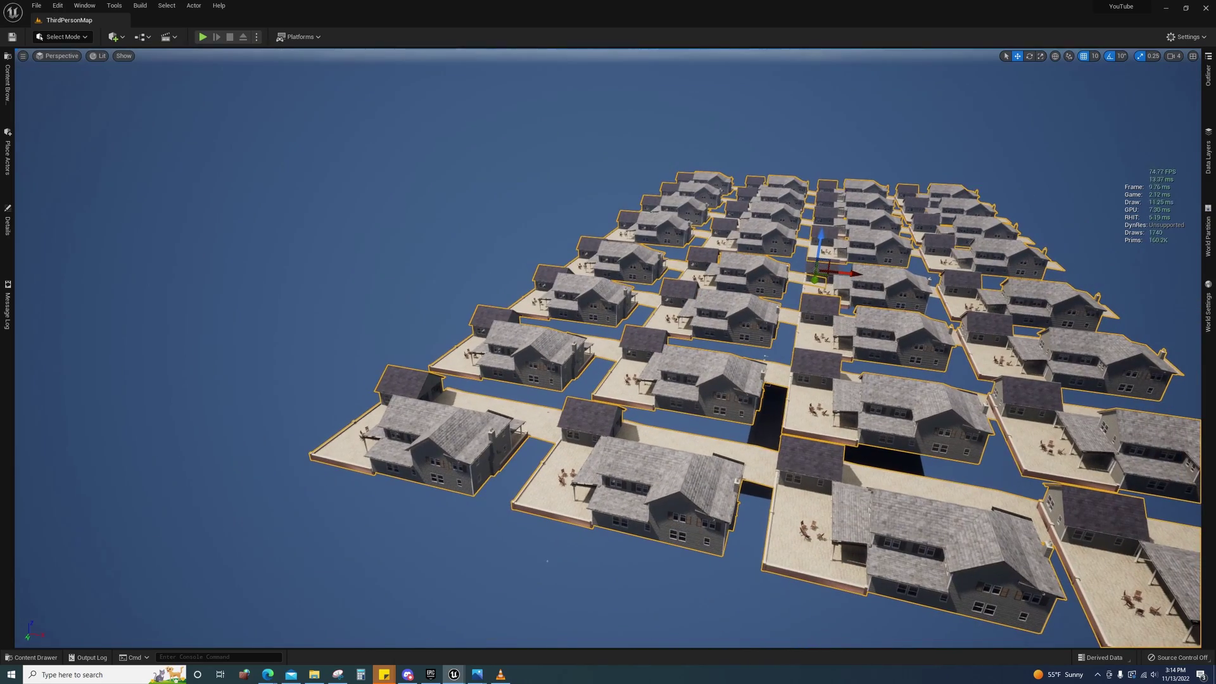
key("w")
right_click_drag(547, 561, 494, 557)
key("w")
key("s")
right_click_drag(495, 343, 498, 340)
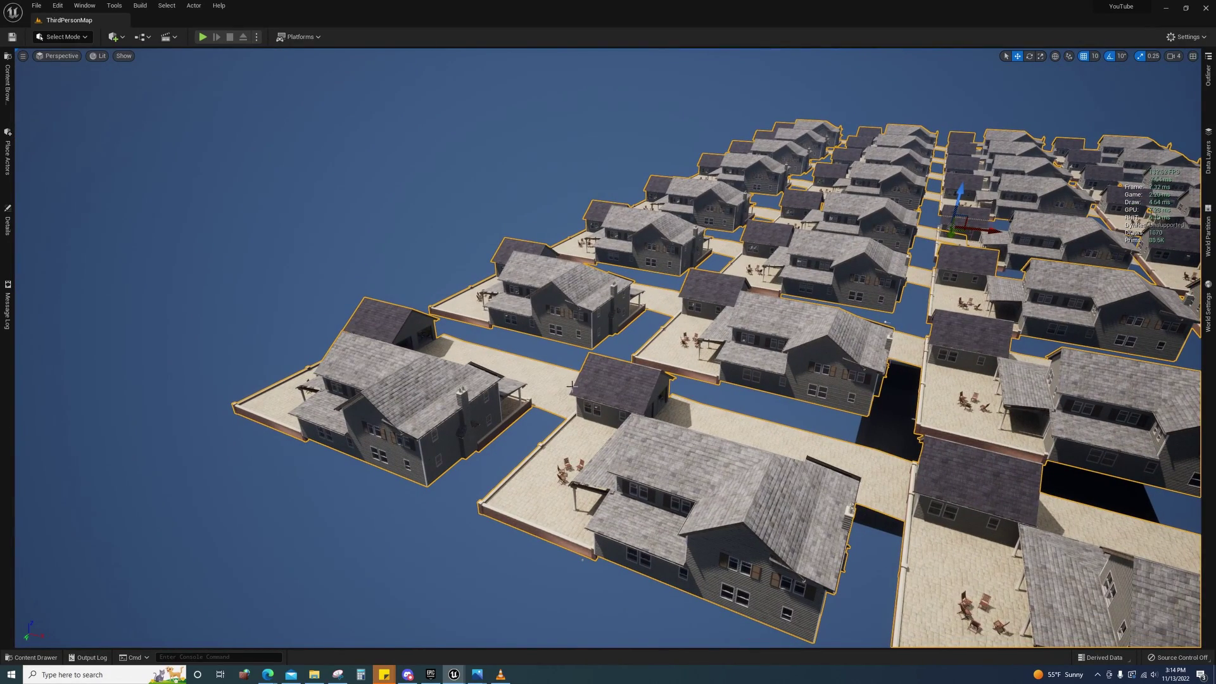
right_click_drag(423, 245, 456, 249)
right_click_drag(670, 306, 658, 304)
key("s")
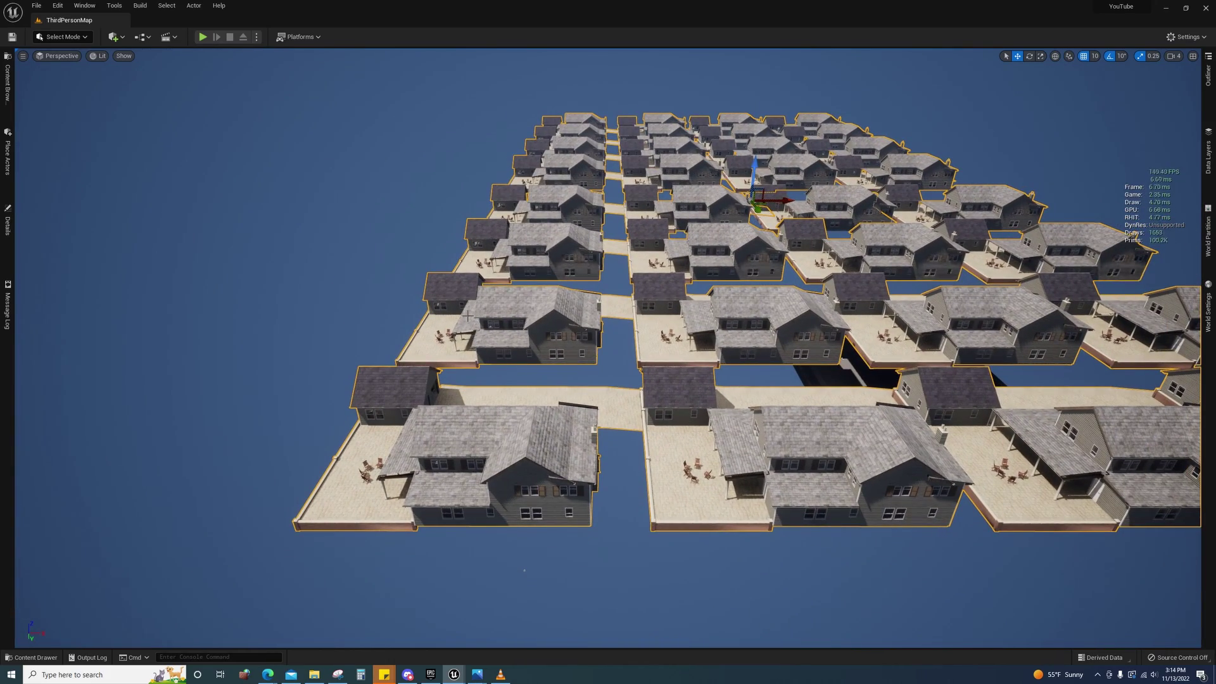
right_click_drag(524, 570, 714, 374)
key("w")
key("s")
right_click_drag(799, 376, 791, 376)
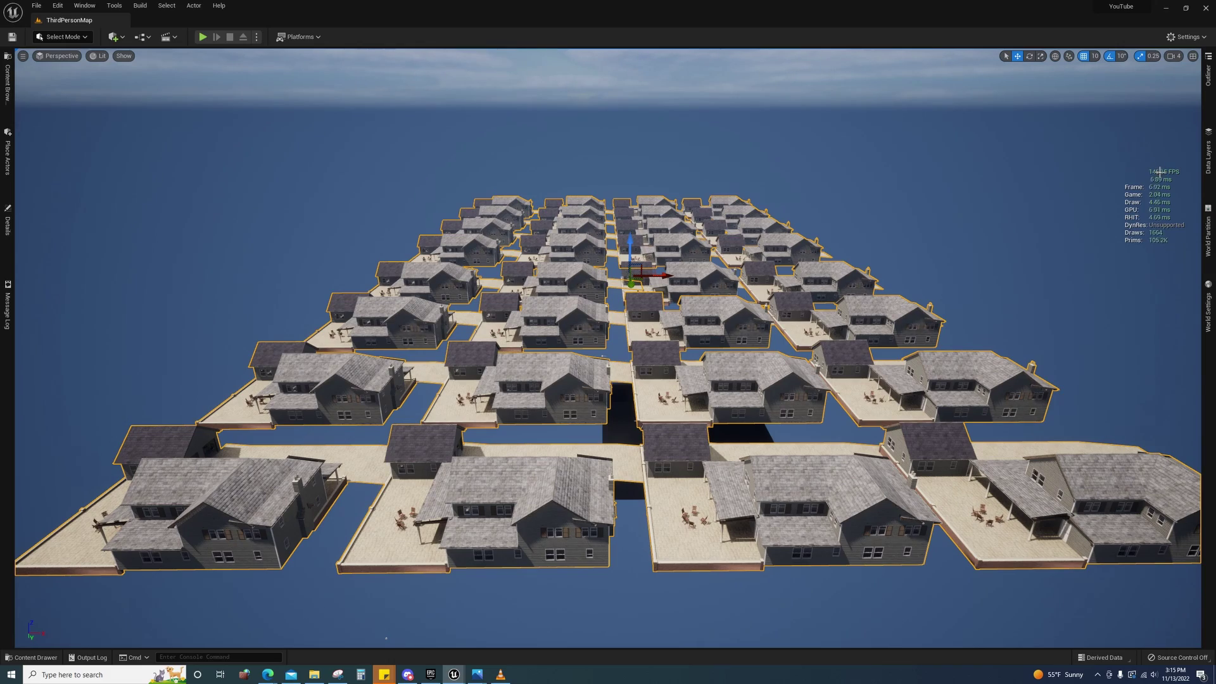
right_click_drag(874, 321, 871, 292)
key("w")
key("a")
key("s")
key("d")
key("w")
key("s")
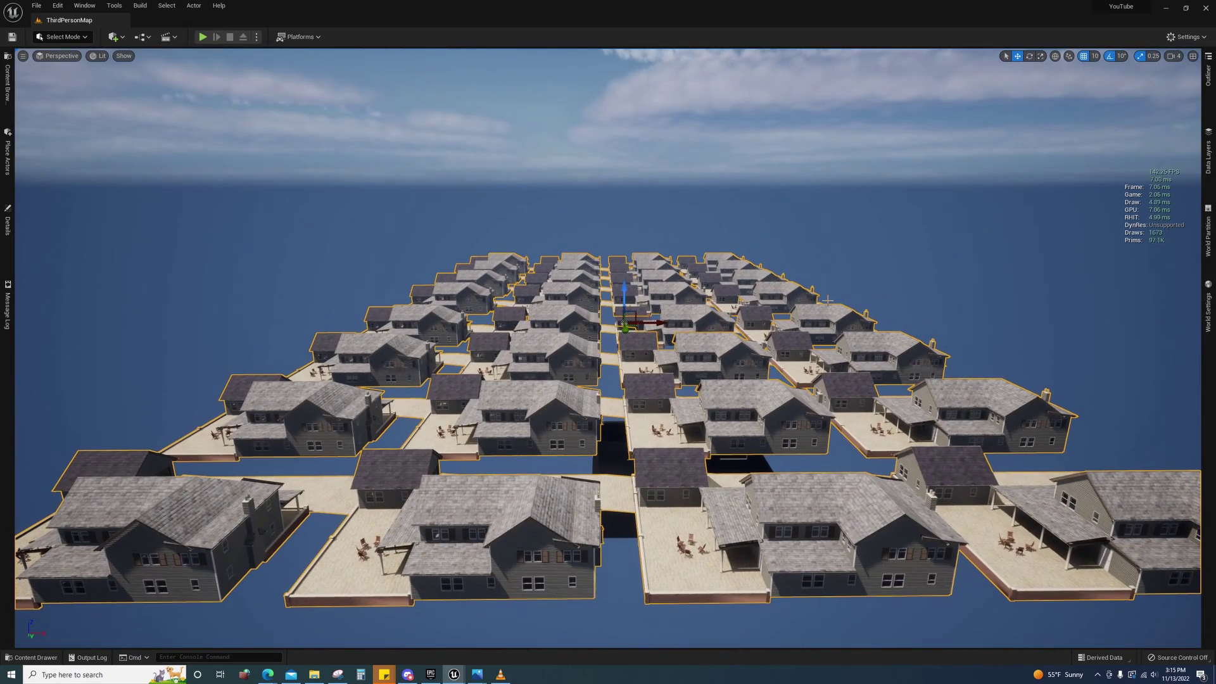